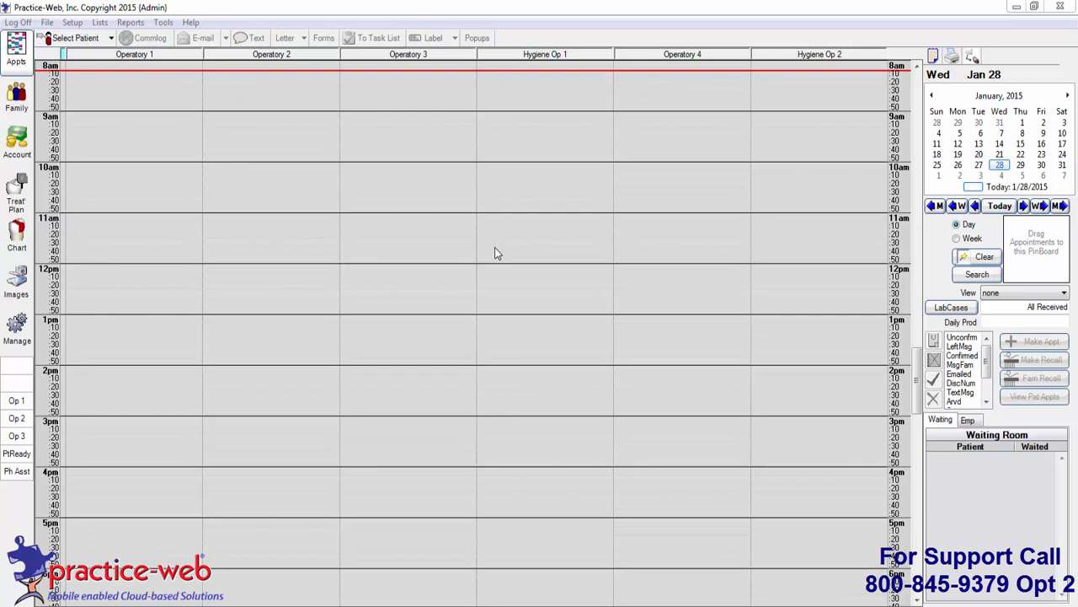
# Review the SQ provider's details and appointment color in the provider list, and open a new provider entry.
pyautogui.click(99, 23)
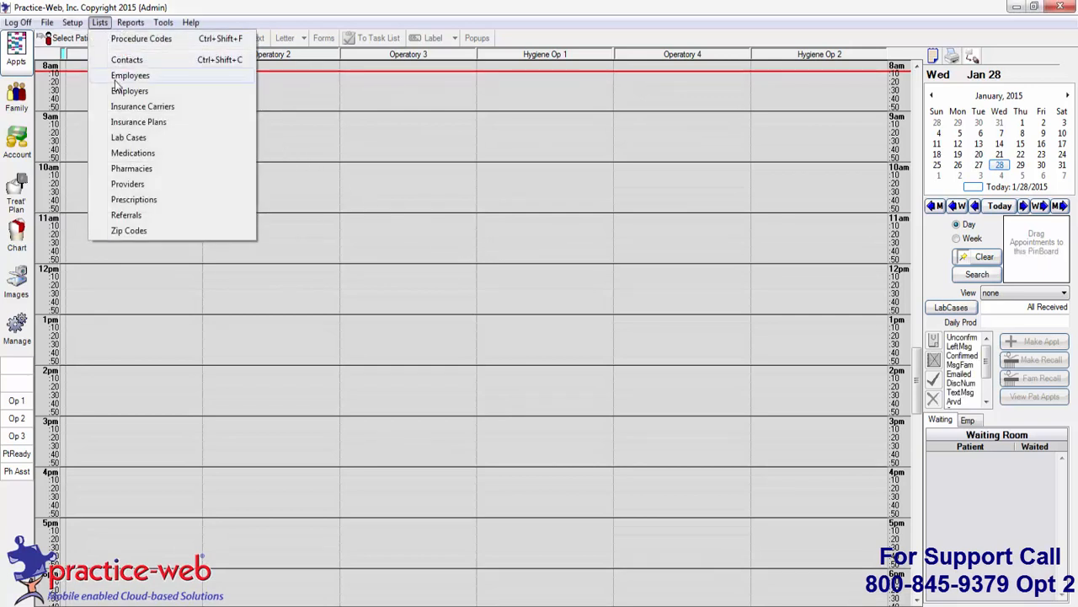
pyautogui.click(138, 184)
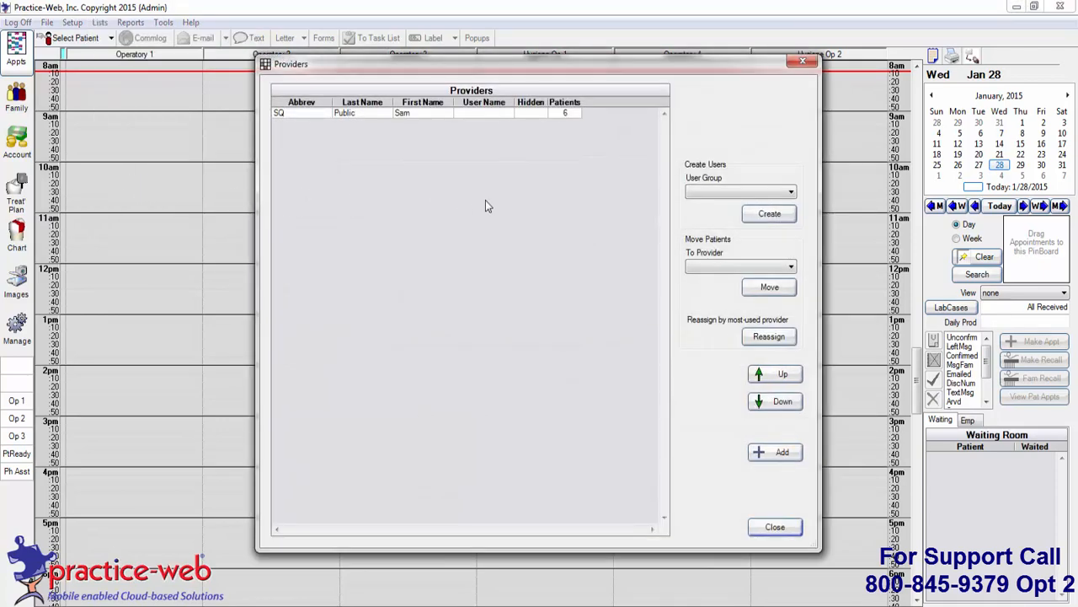
pyautogui.click(439, 114)
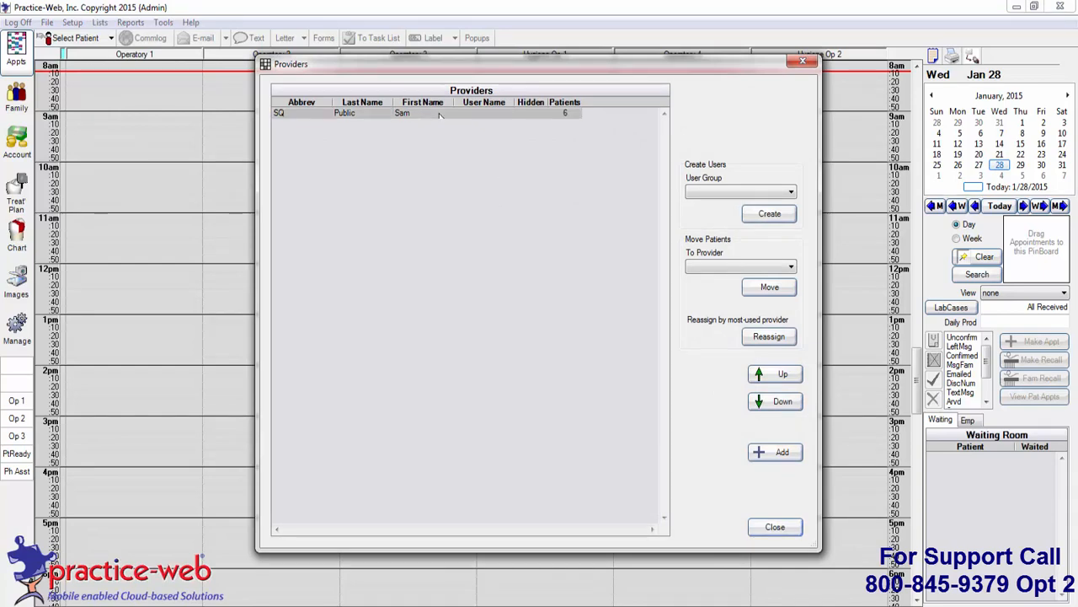
pyautogui.doubleClick(439, 113)
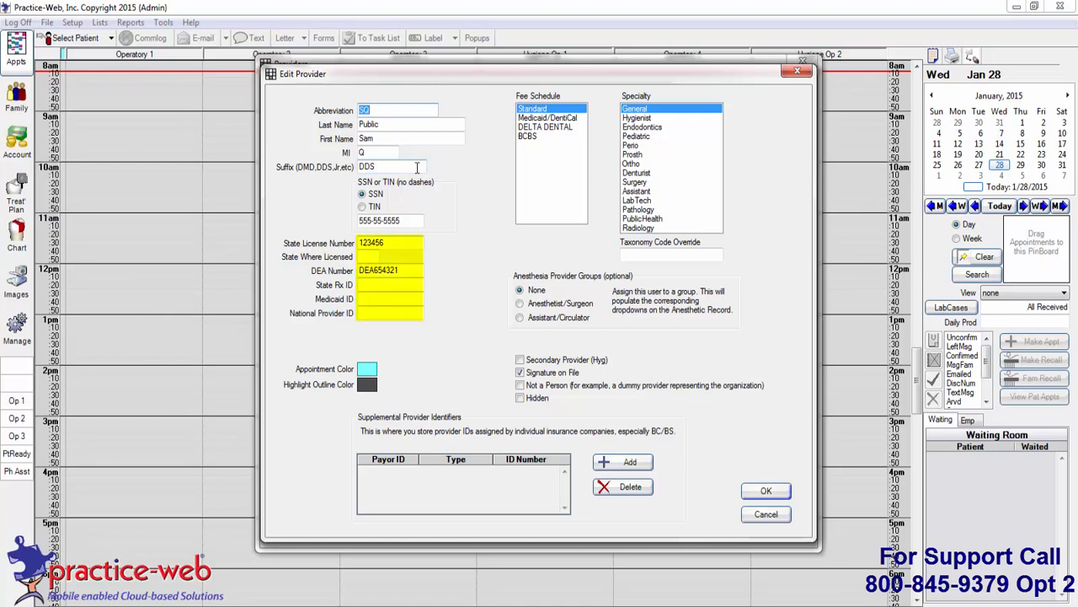
pyautogui.click(370, 371)
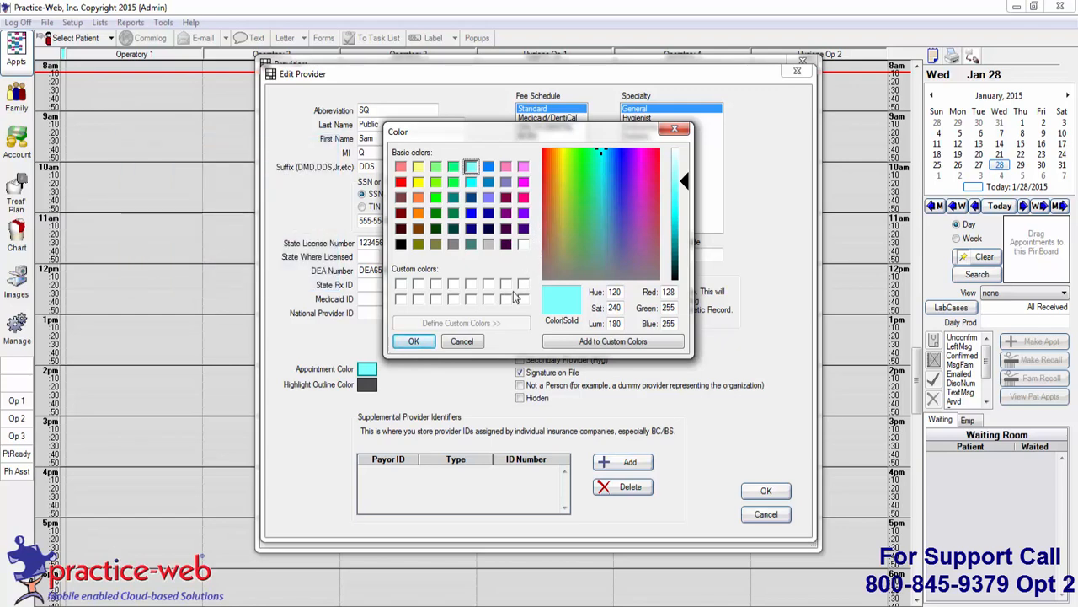
pyautogui.click(420, 341)
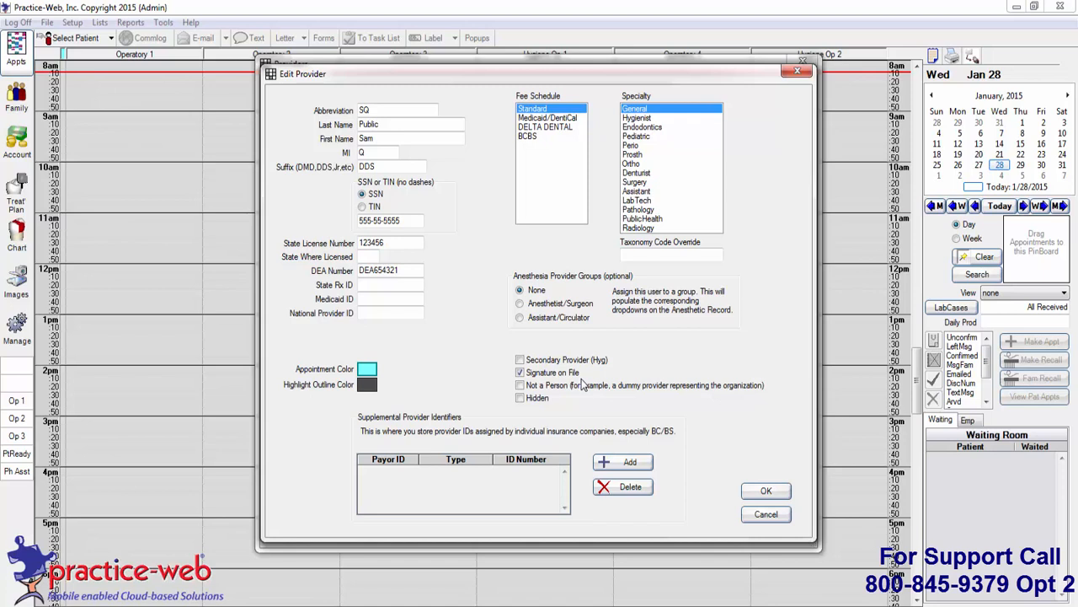
pyautogui.click(762, 492)
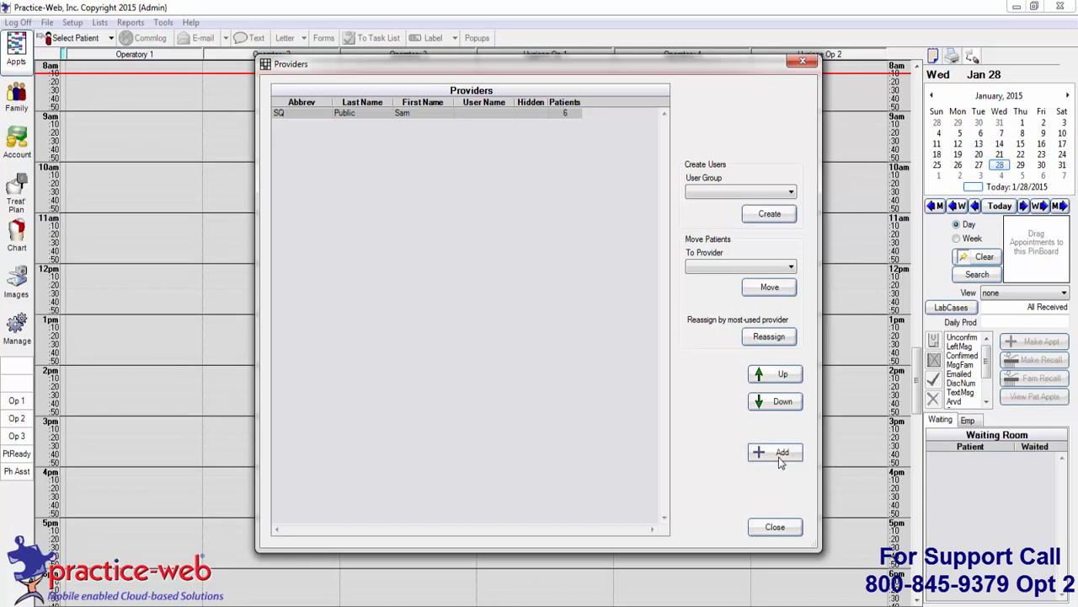
pyautogui.click(778, 457)
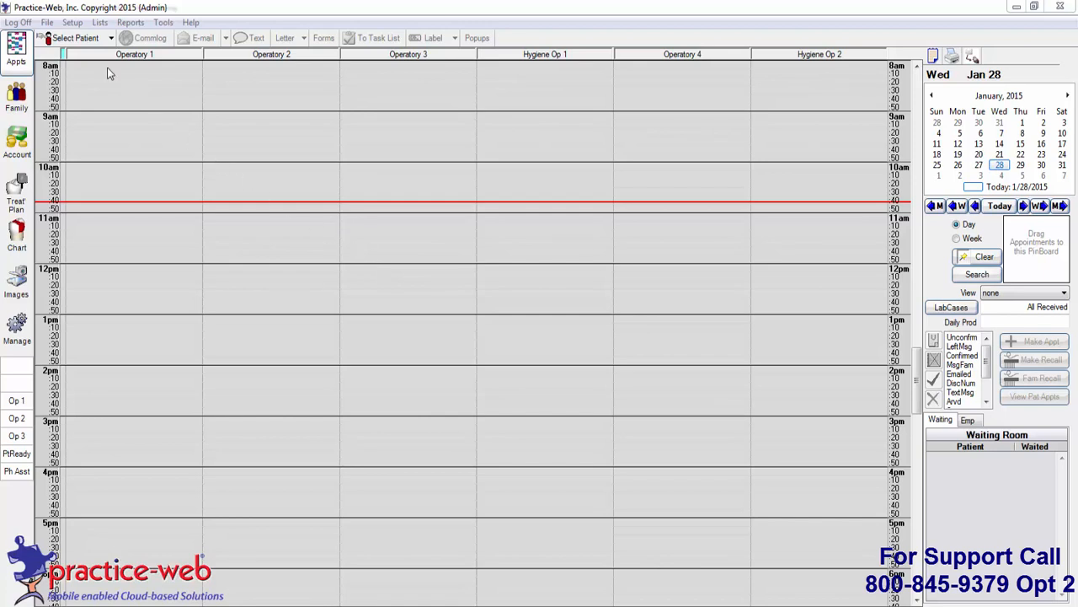
# Review the practice information, including the default provider, default billing type and default insurance billing dentist.
pyautogui.click(69, 23)
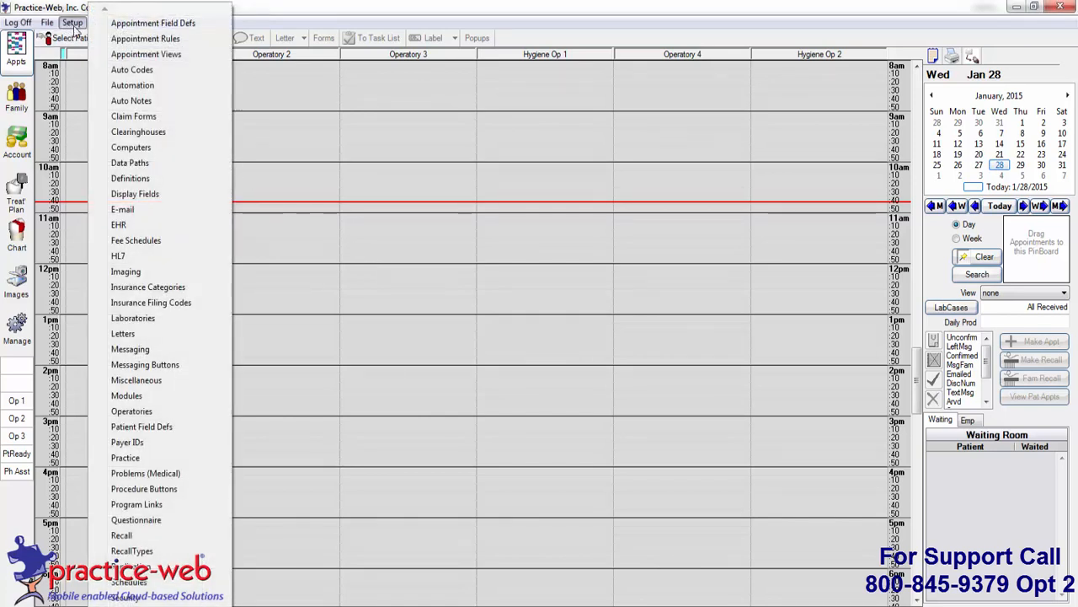
pyautogui.click(126, 457)
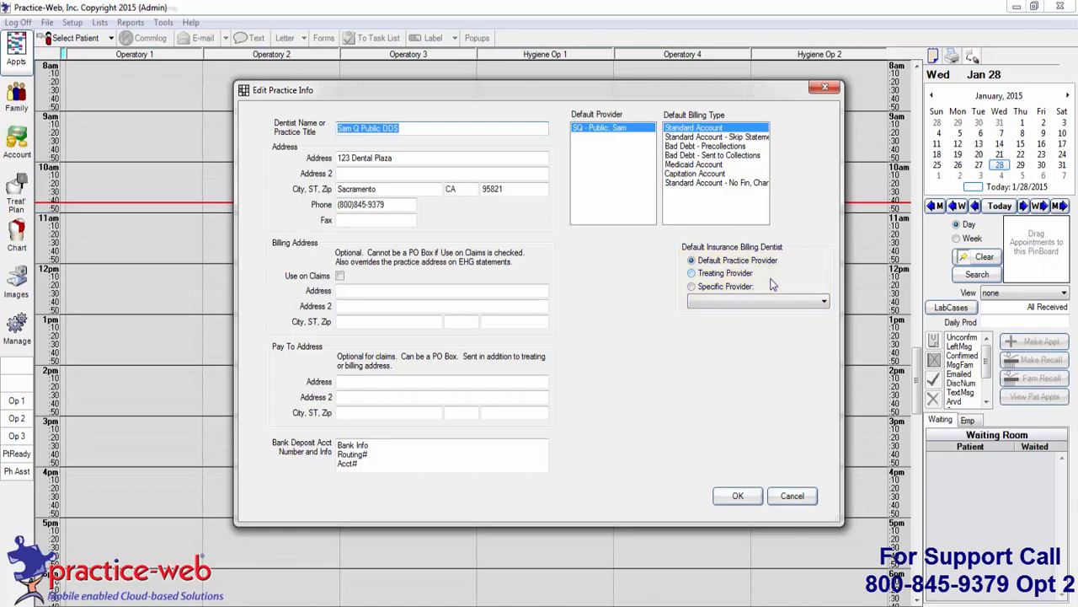
pyautogui.click(739, 496)
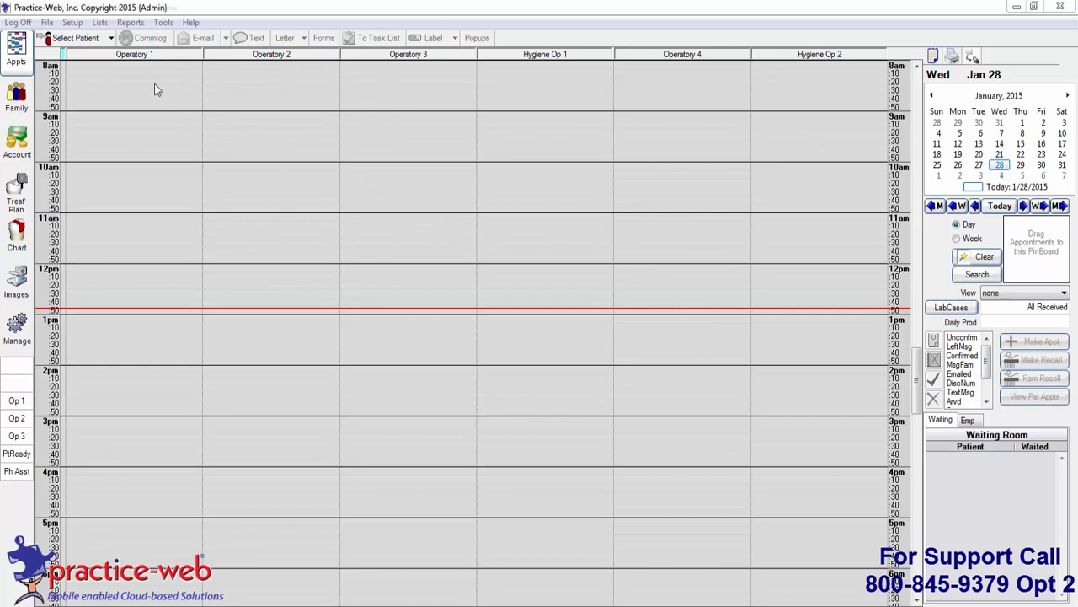
# Add a Normal fee schedule named MetLife from the procedure codes list.
pyautogui.click(101, 22)
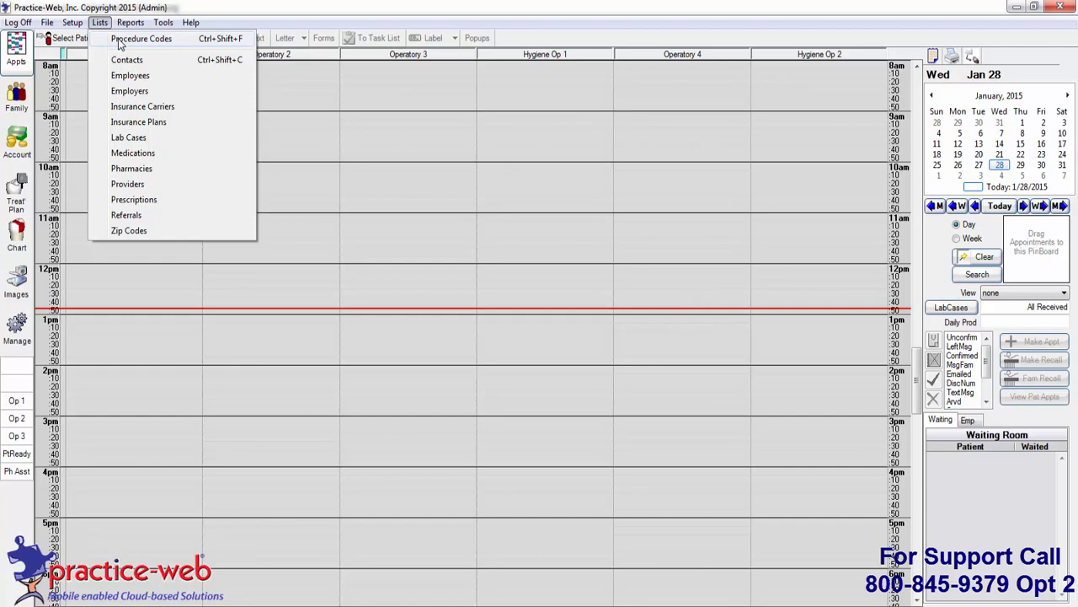
pyautogui.click(122, 39)
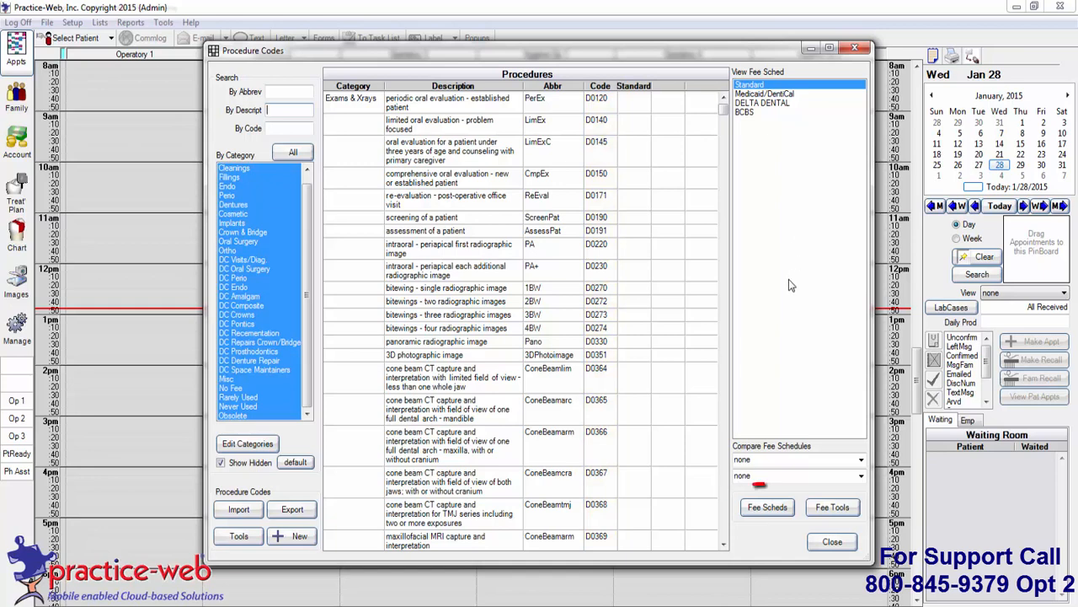
pyautogui.click(767, 508)
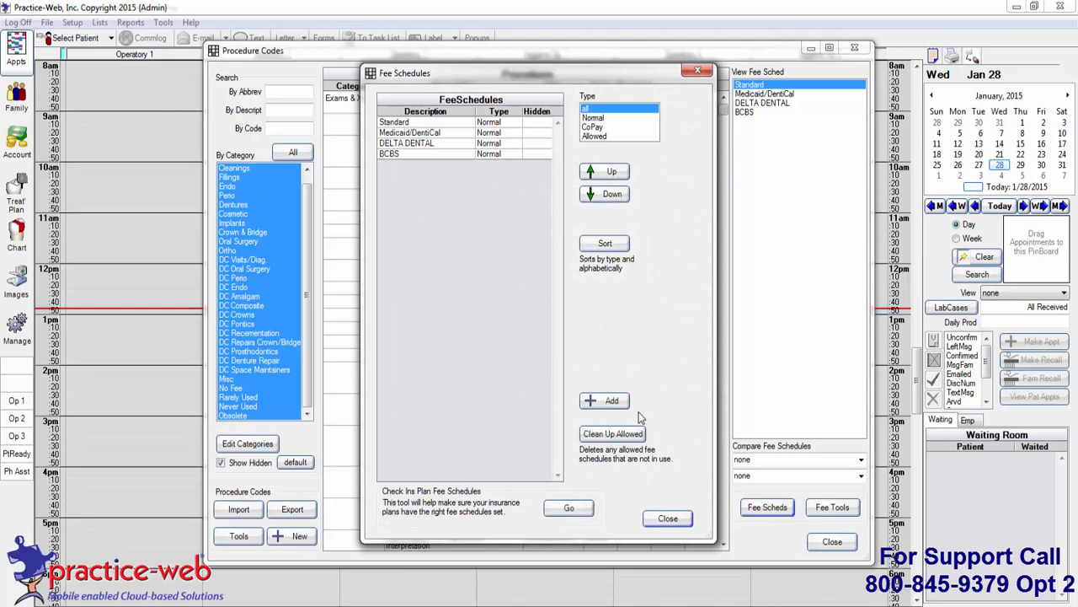
pyautogui.click(612, 402)
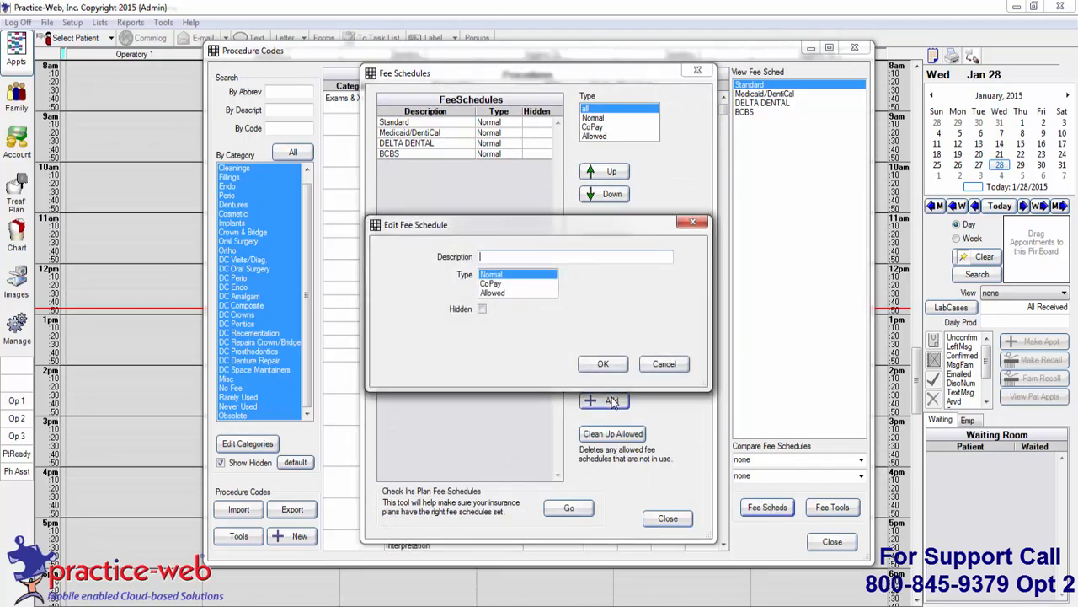
pyautogui.write('MetLife')
pyautogui.click(603, 365)
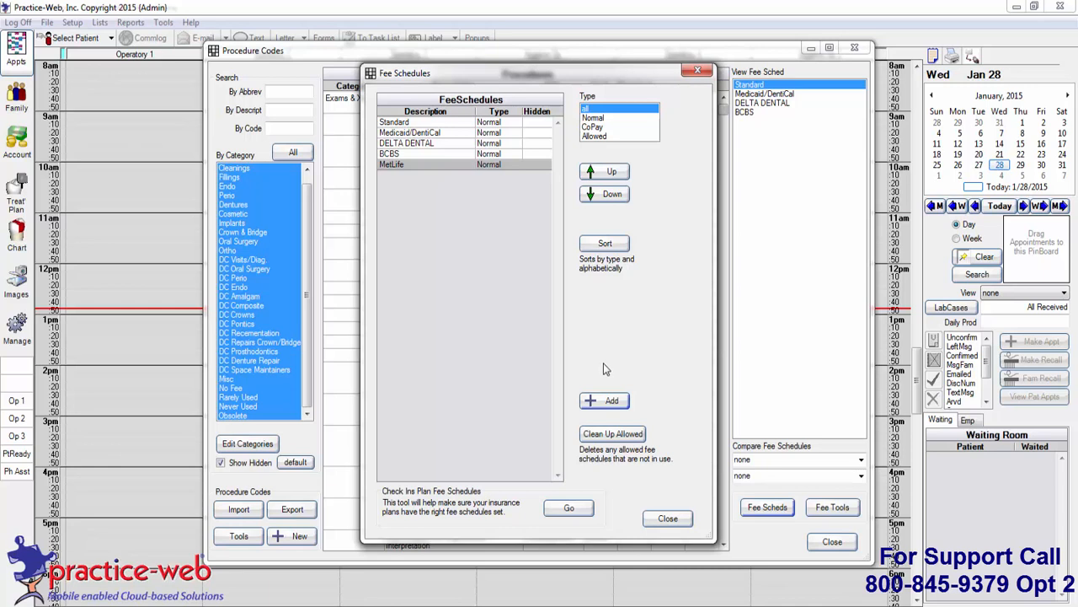
pyautogui.click(667, 518)
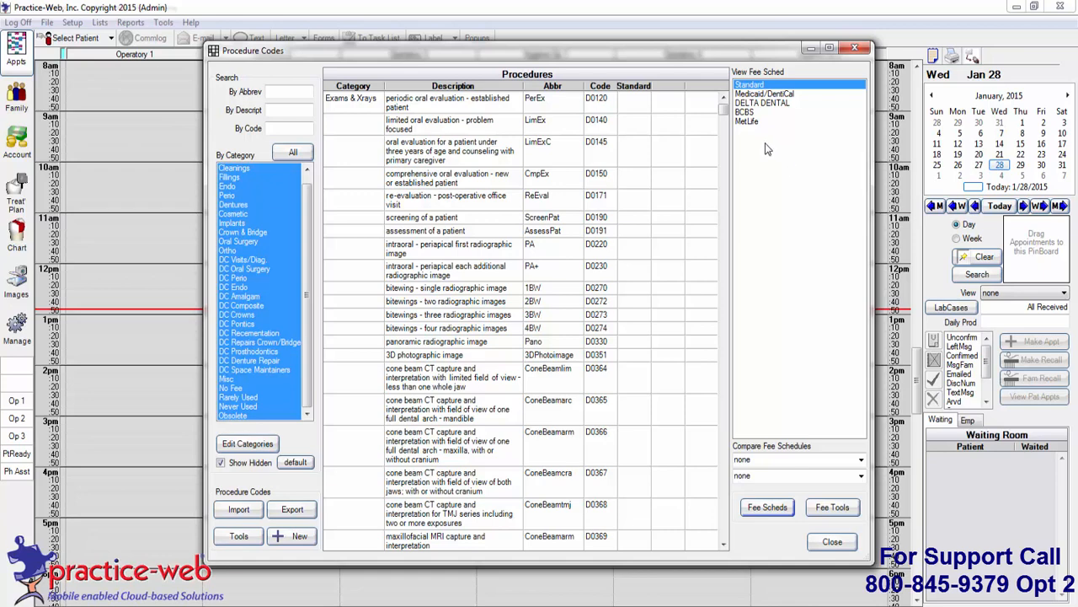
# In the MetLife fee schedule, set the fee to 50 for D0120 and 25 for D0140.
pyautogui.click(748, 123)
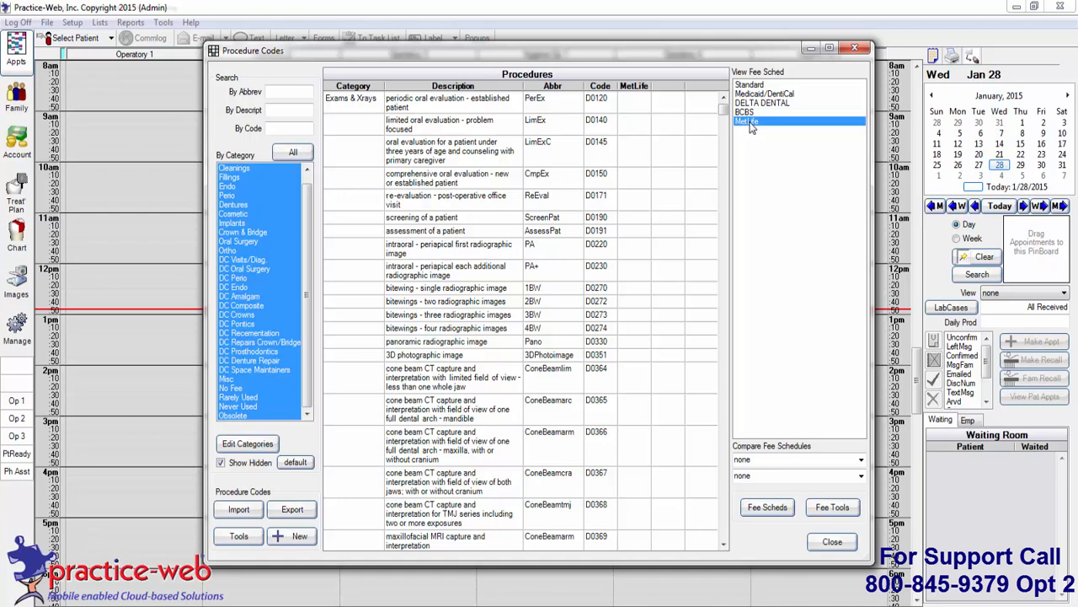
pyautogui.click(647, 108)
pyautogui.write('50')
pyautogui.press('Return')
pyautogui.write('25')
pyautogui.press('Return')
pyautogui.click(644, 128)
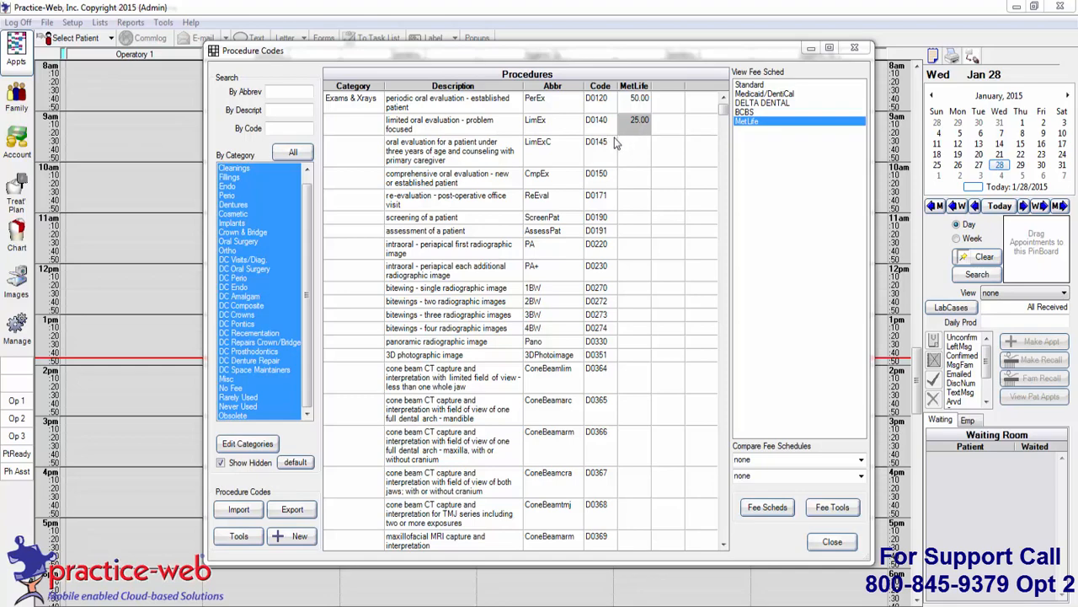
# Set procedure D0120's time pattern to XX// for 40 minutes and save it, and open the fee tools.
pyautogui.click(485, 108)
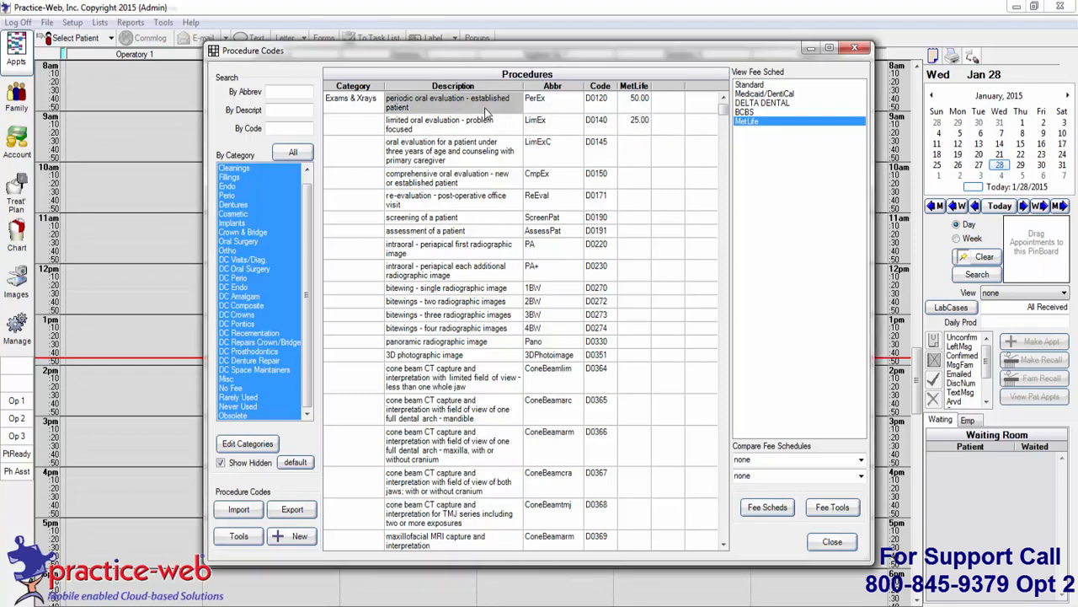
pyautogui.doubleClick(485, 113)
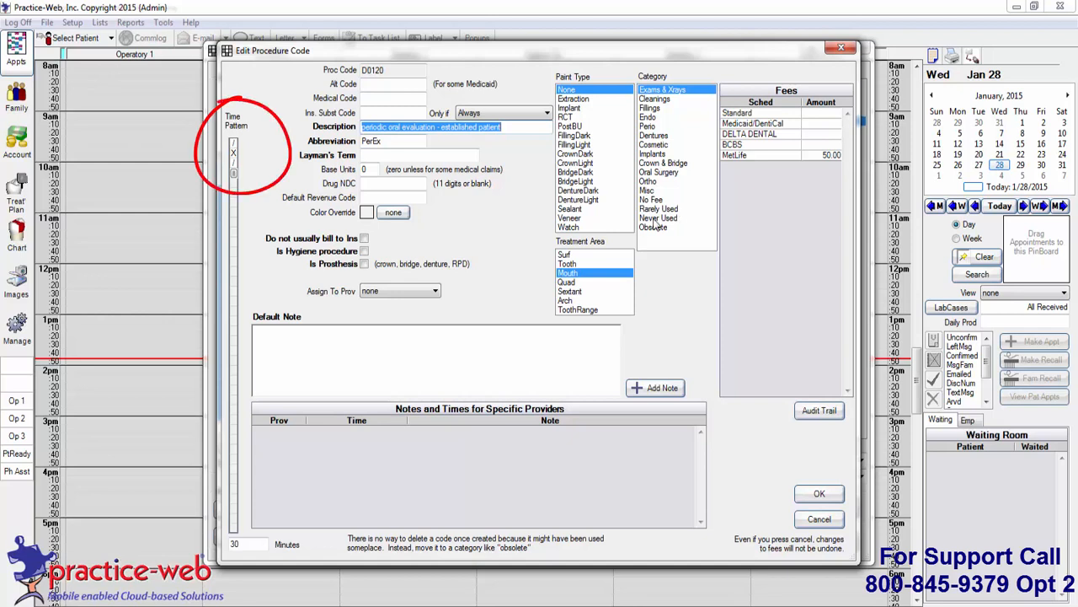
pyautogui.click(234, 176)
pyautogui.moveTo(235, 175); pyautogui.dragTo(234, 183)
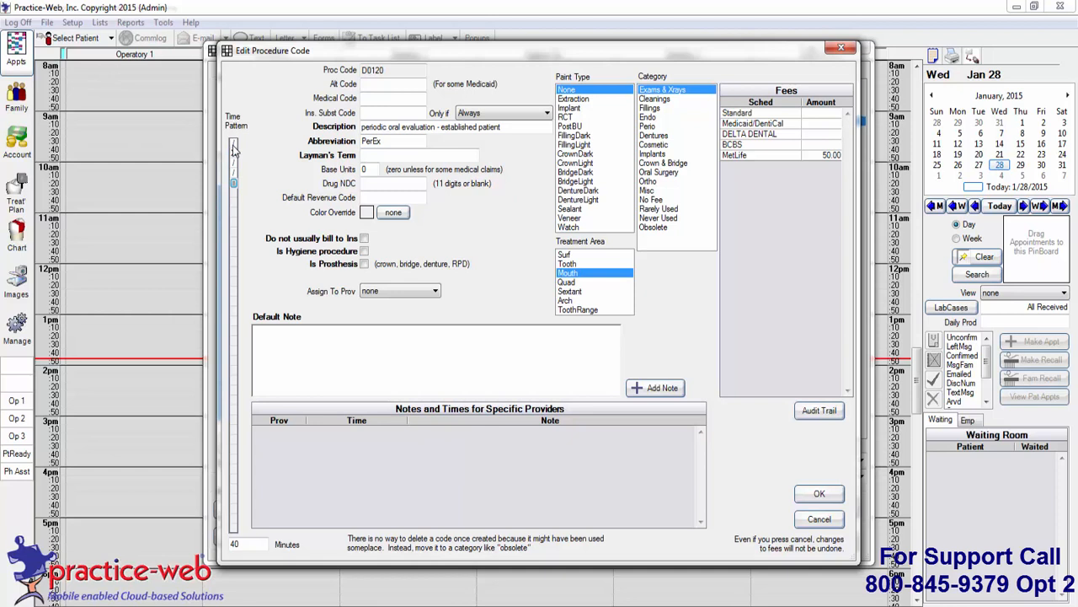
pyautogui.moveTo(234, 145); pyautogui.dragTo(235, 155)
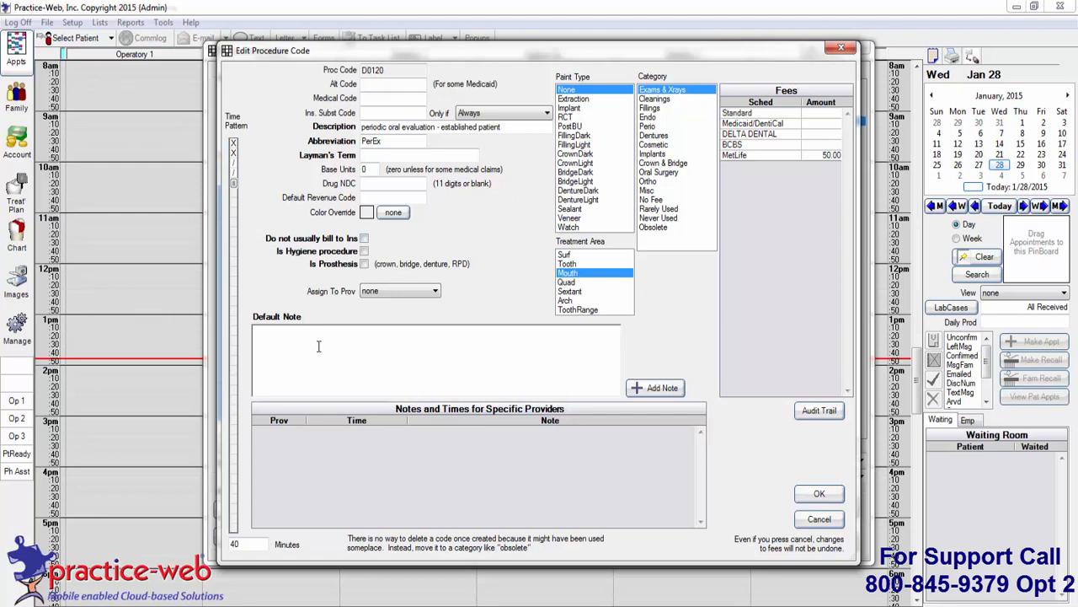
pyautogui.click(818, 494)
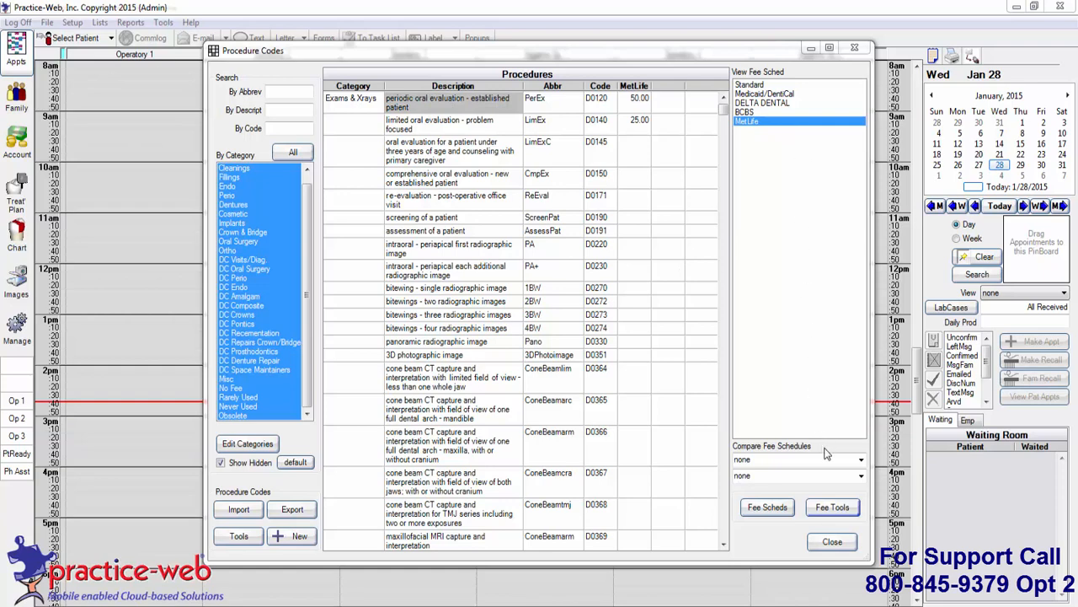
pyautogui.click(839, 506)
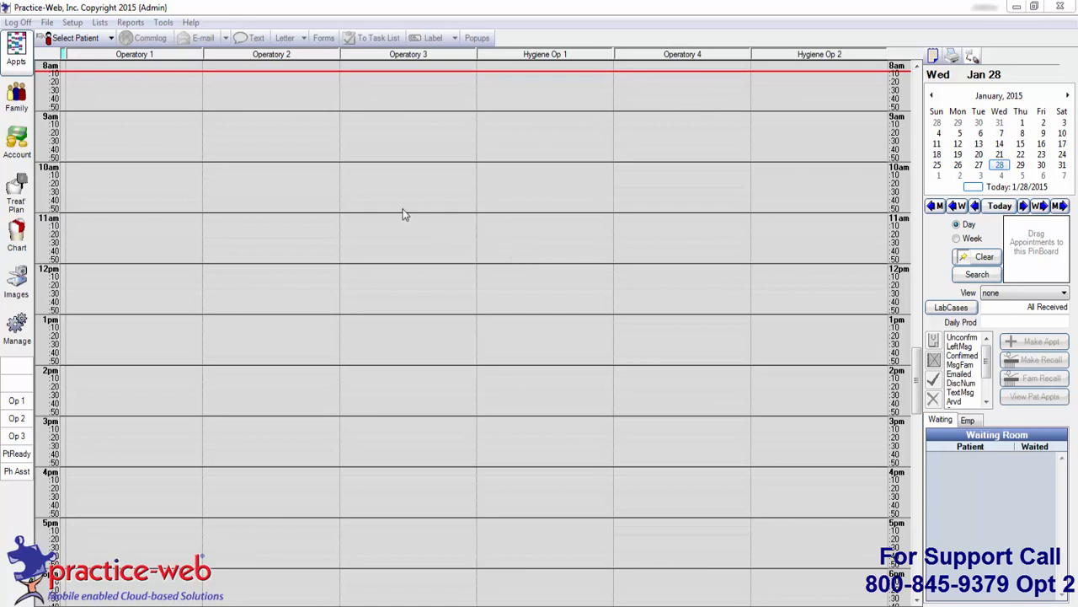
# In the schedules setup, add a 9:00 AM to 6:00 PM time block for provider SQ on Monday, January 26, 2015.
pyautogui.click(73, 22)
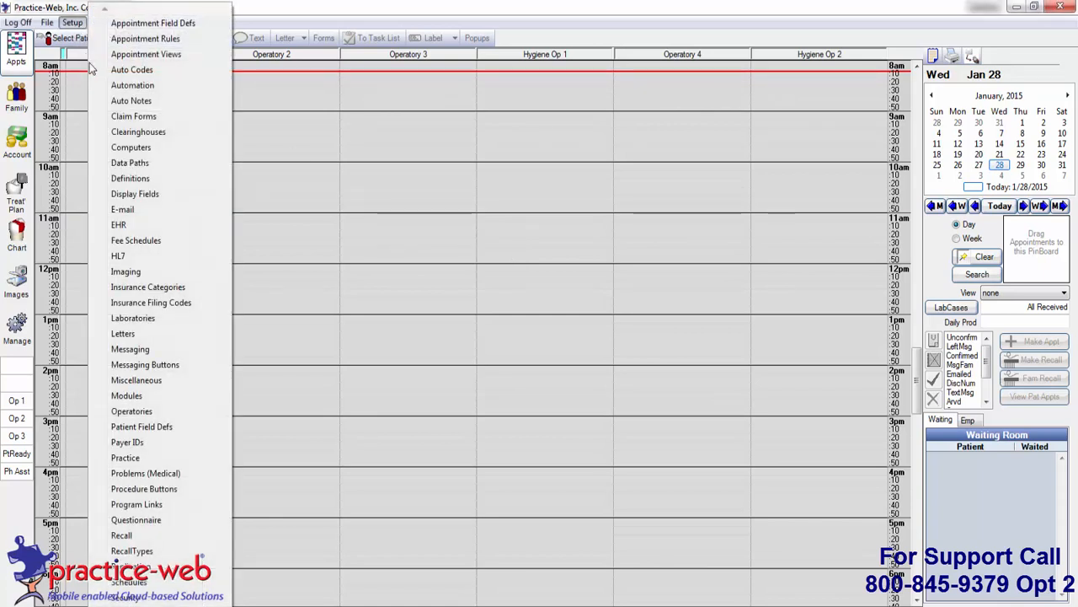
pyautogui.click(135, 582)
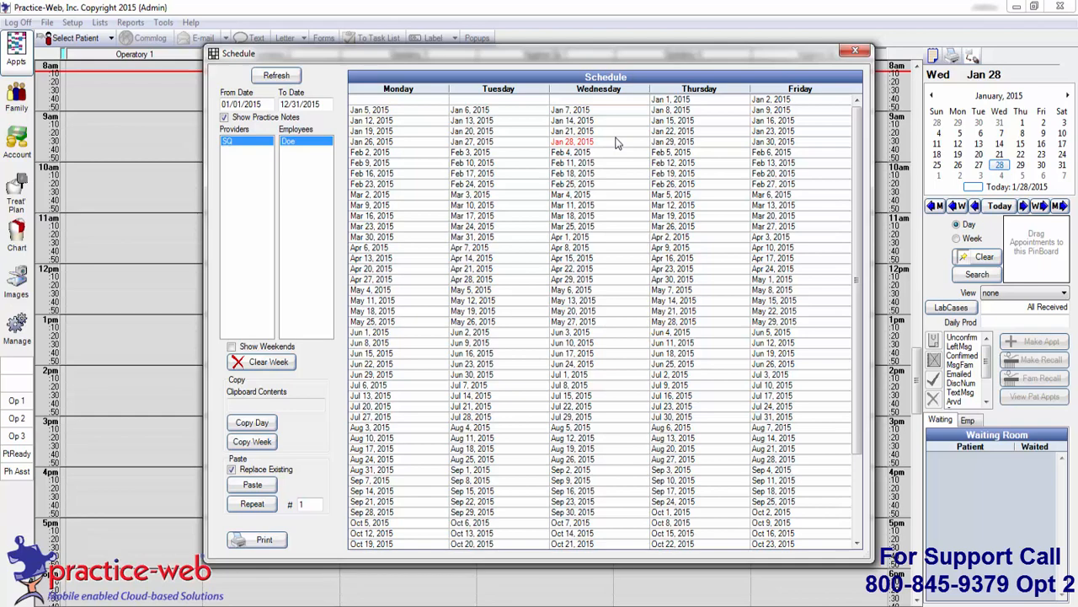
pyautogui.click(401, 145)
pyautogui.doubleClick(399, 145)
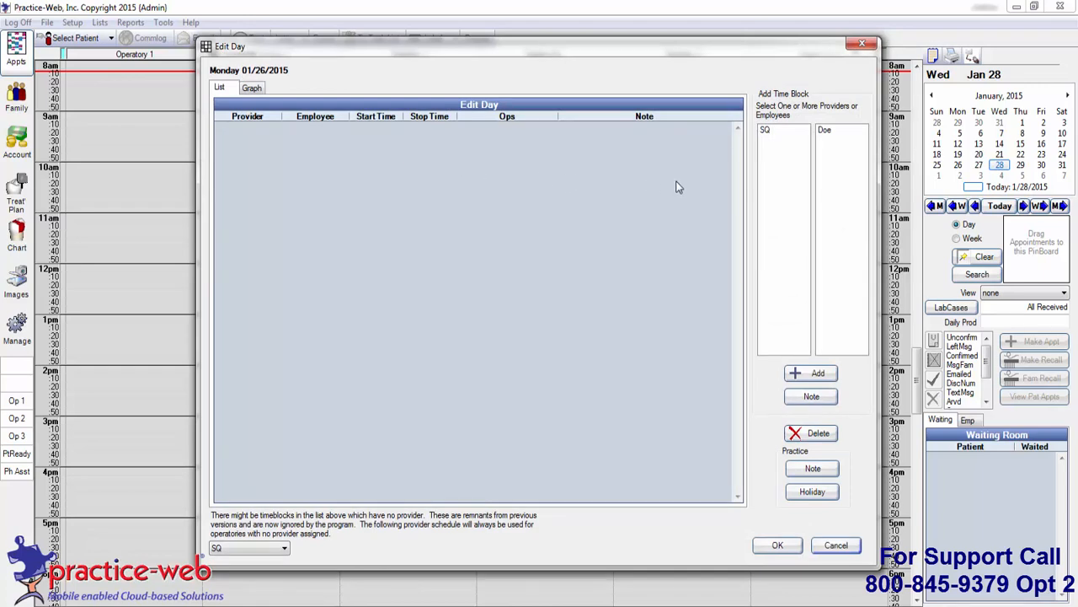
pyautogui.click(776, 132)
pyautogui.click(813, 373)
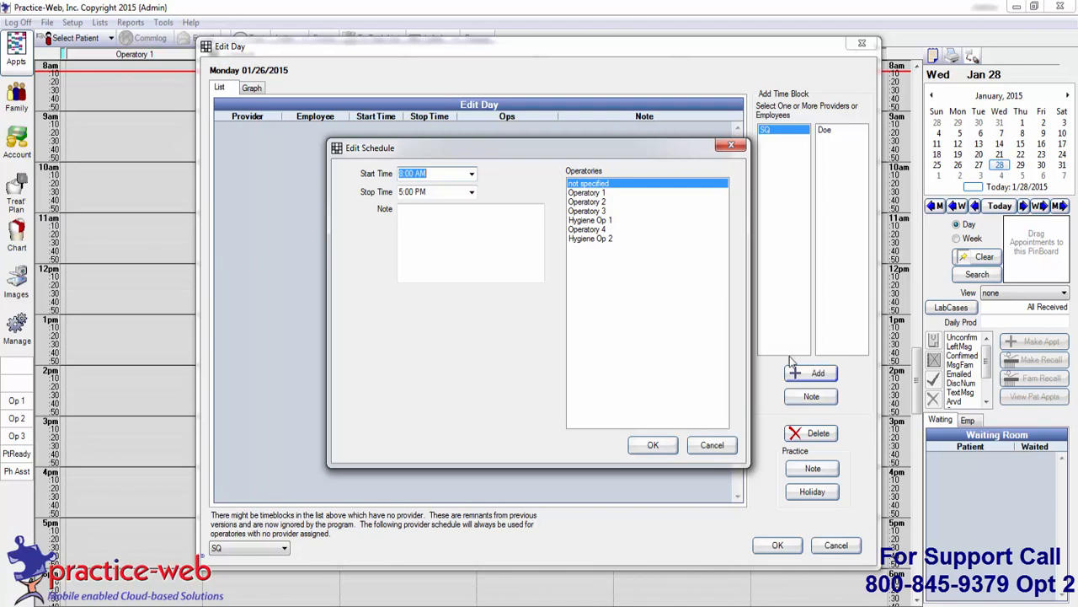
pyautogui.click(471, 175)
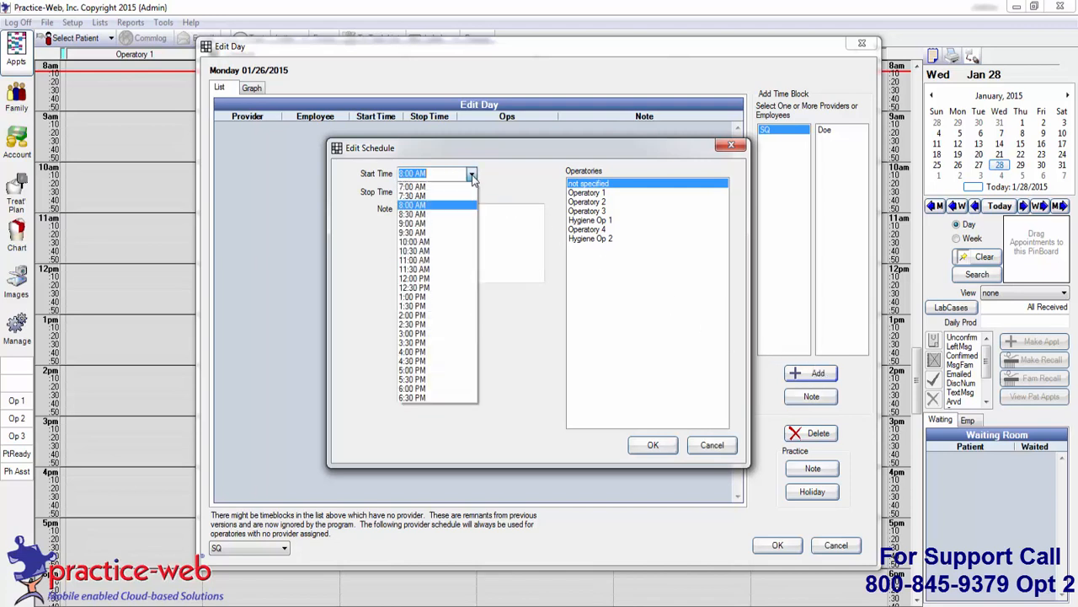
pyautogui.click(421, 224)
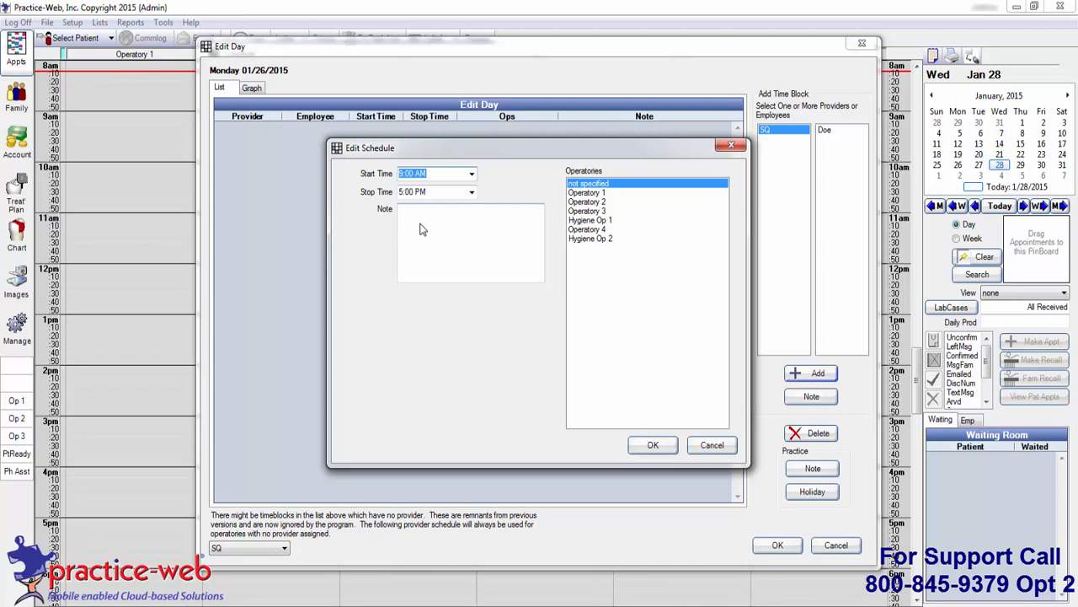
pyautogui.click(472, 192)
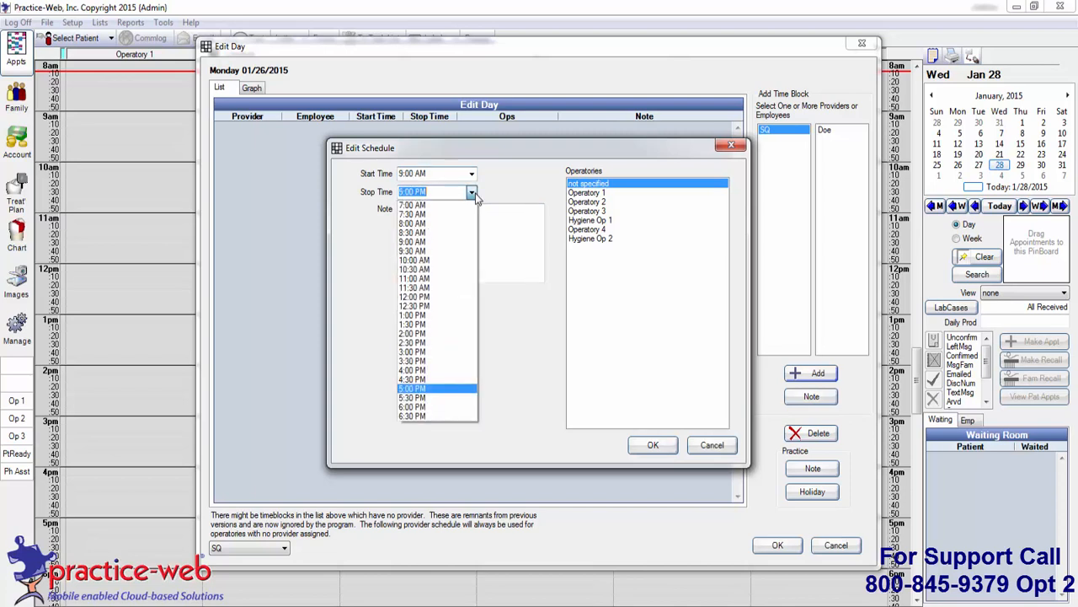
pyautogui.click(421, 408)
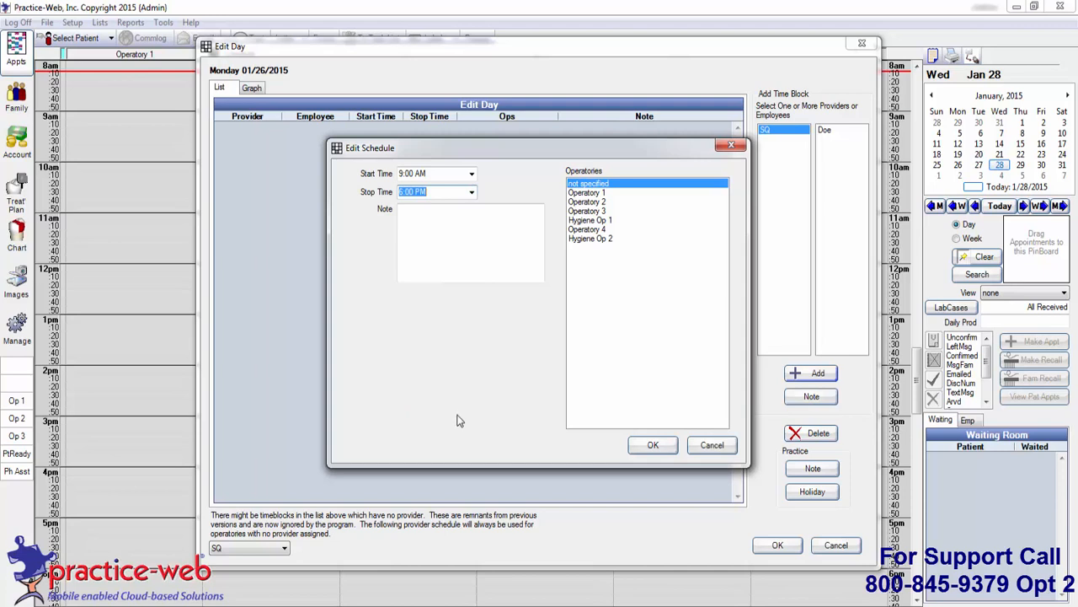
pyautogui.click(641, 446)
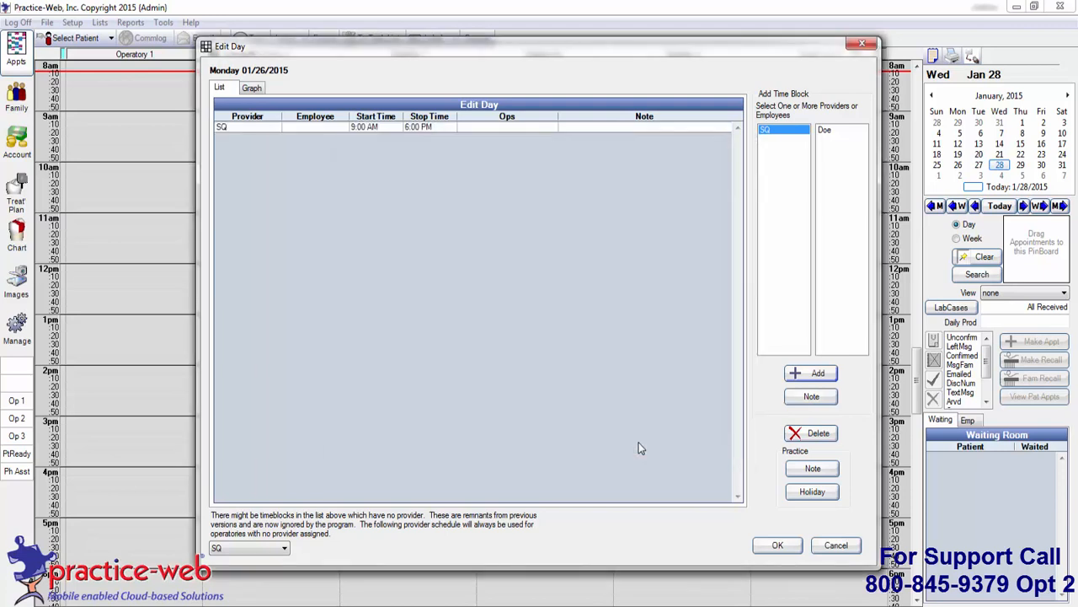
pyautogui.click(779, 545)
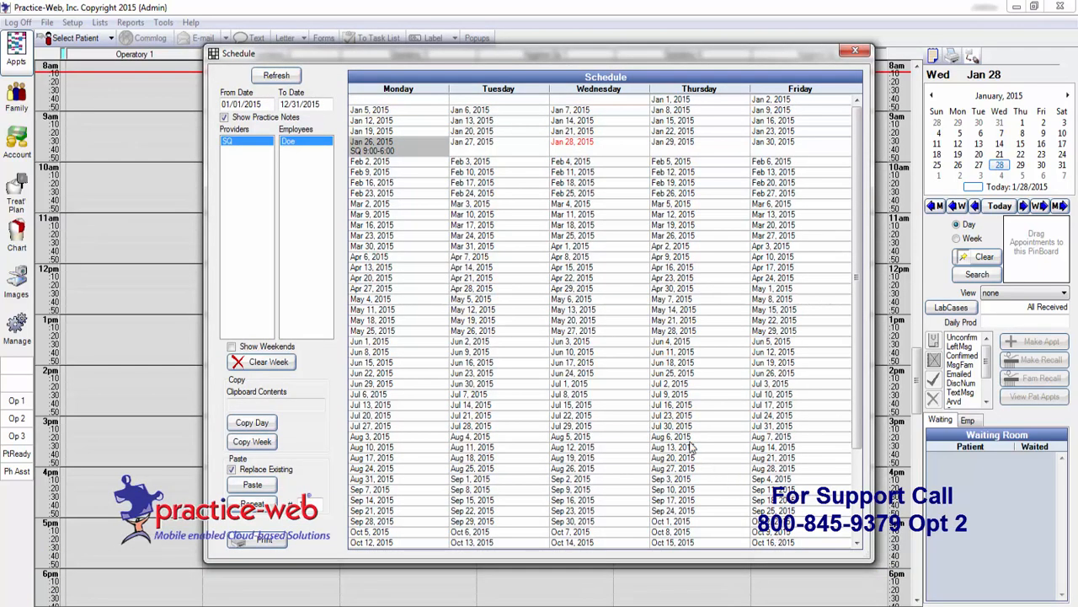
# Add an 8:00 AM to 12:00 PM time block for provider SQ on Tuesday, January 27, 2015.
pyautogui.click(488, 150)
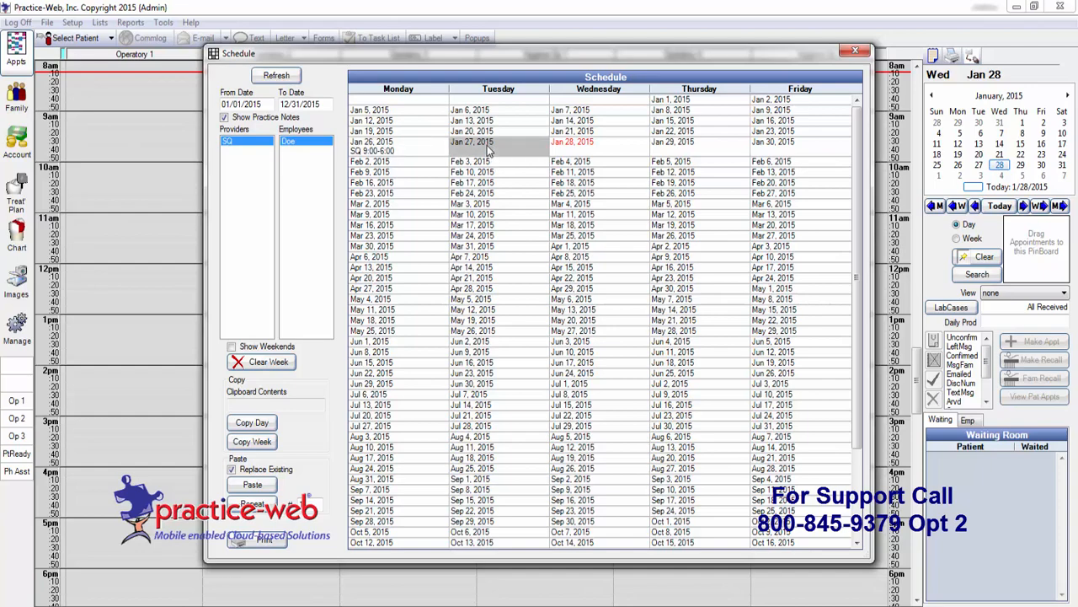
pyautogui.doubleClick(487, 149)
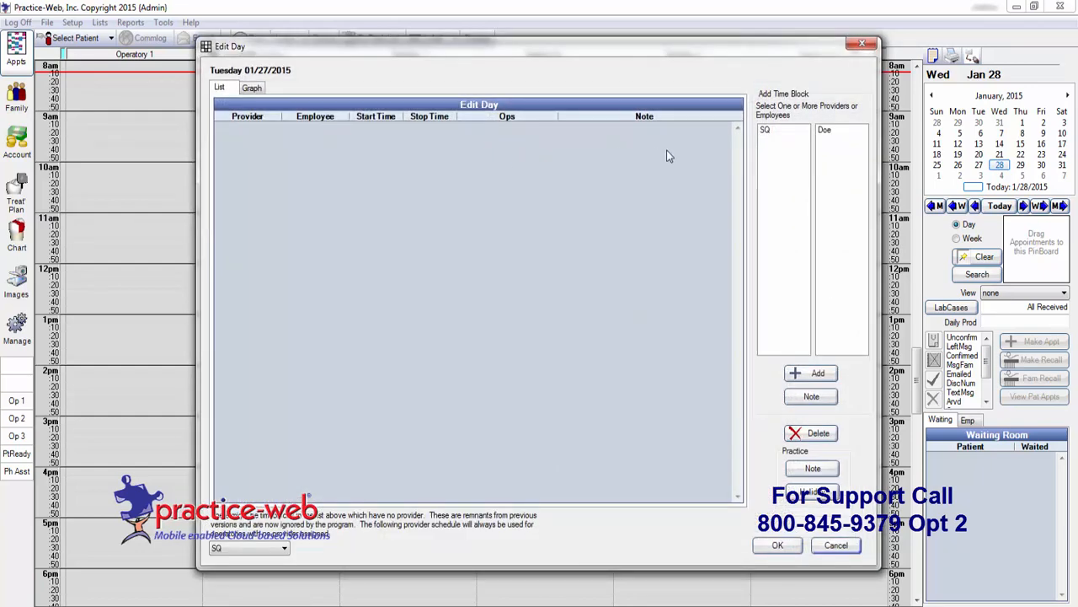
pyautogui.click(762, 132)
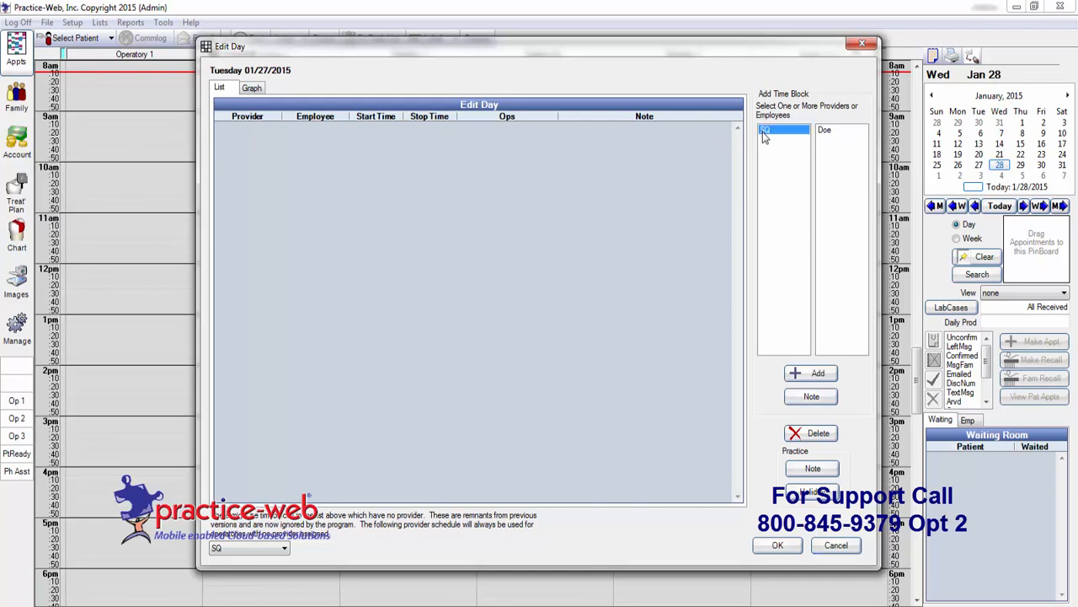
pyautogui.click(808, 376)
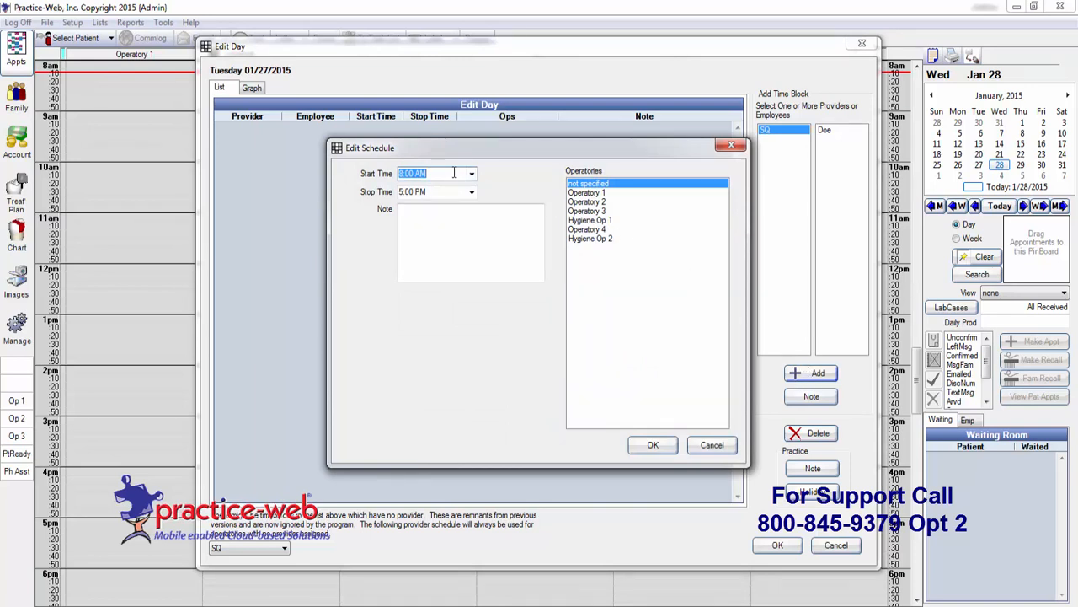
pyautogui.click(472, 192)
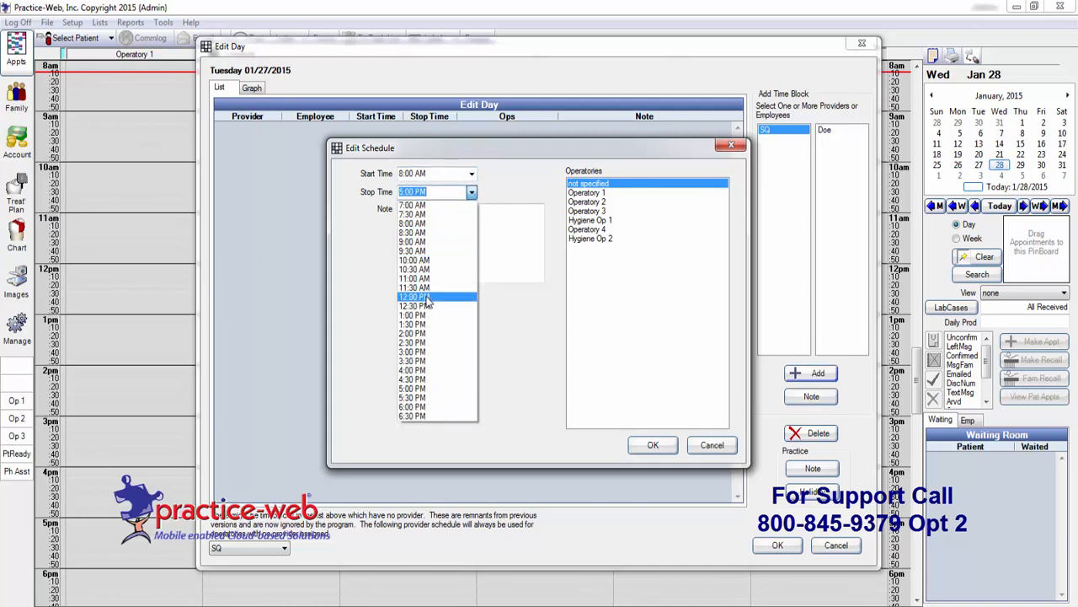
pyautogui.click(426, 298)
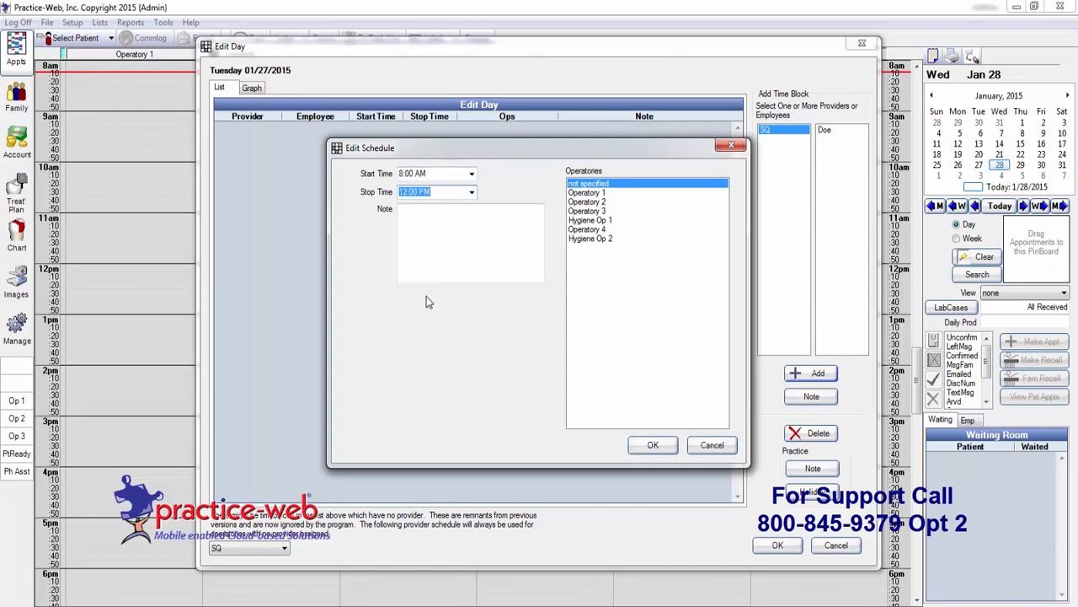
pyautogui.click(640, 445)
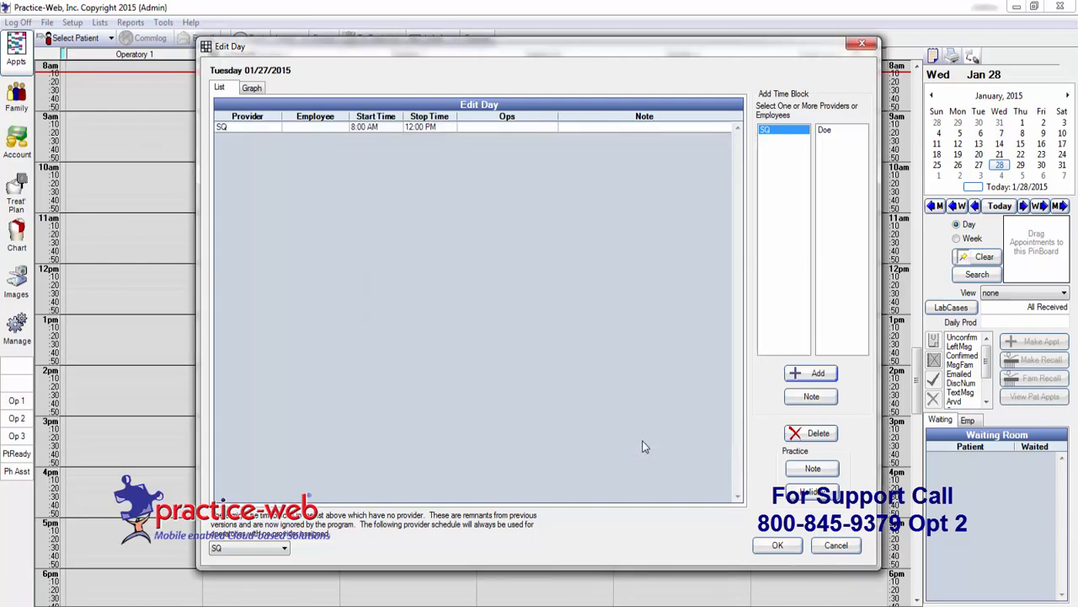
# Add a second SQ time block from 1:00 PM to 5:00 PM on January 27 and save the day.
pyautogui.click(803, 376)
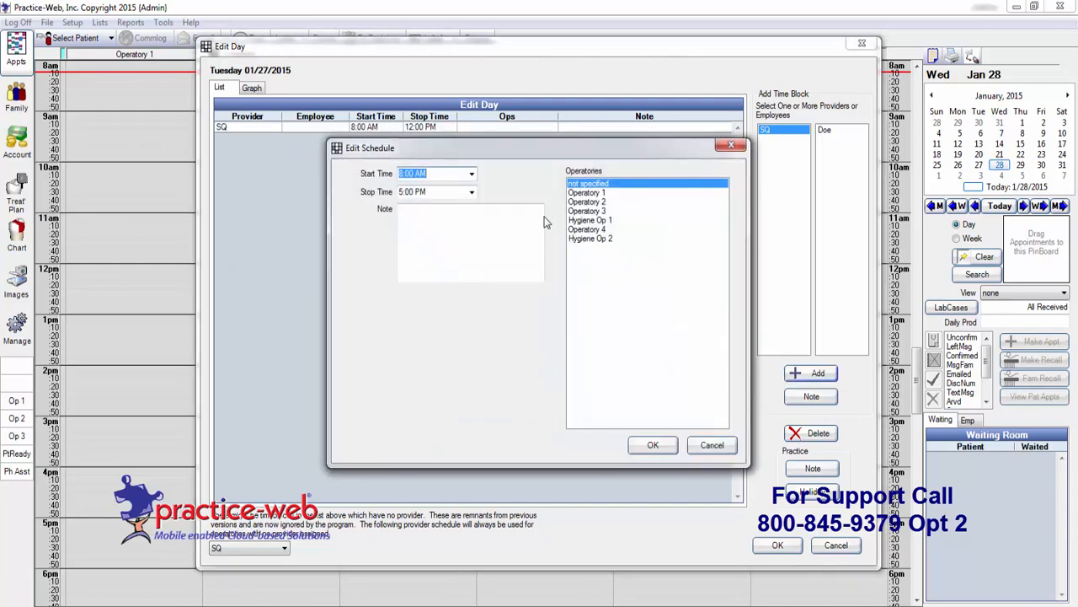
pyautogui.click(474, 176)
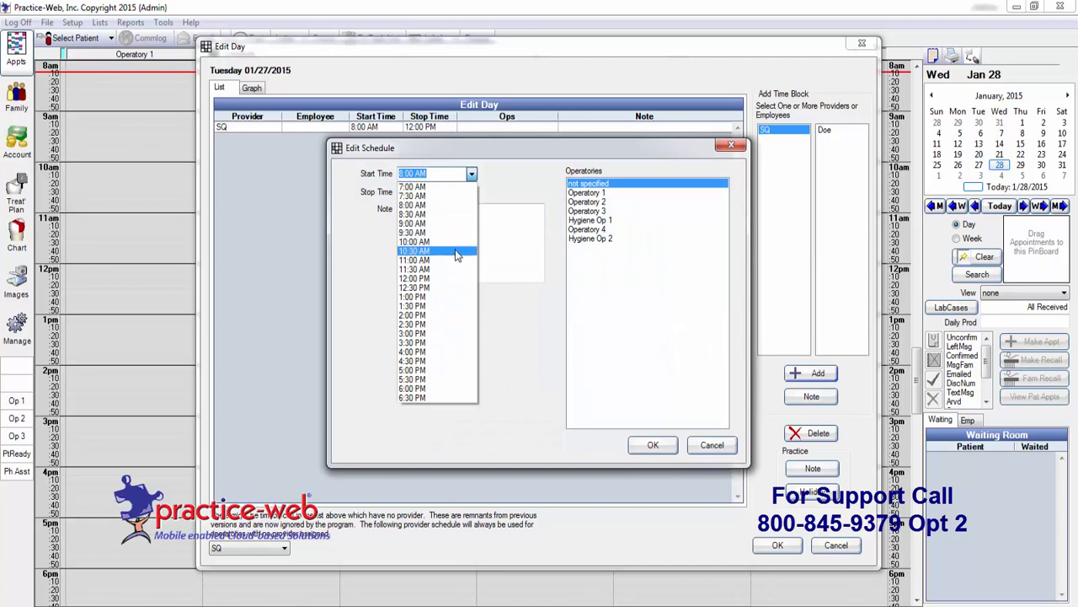
pyautogui.click(428, 299)
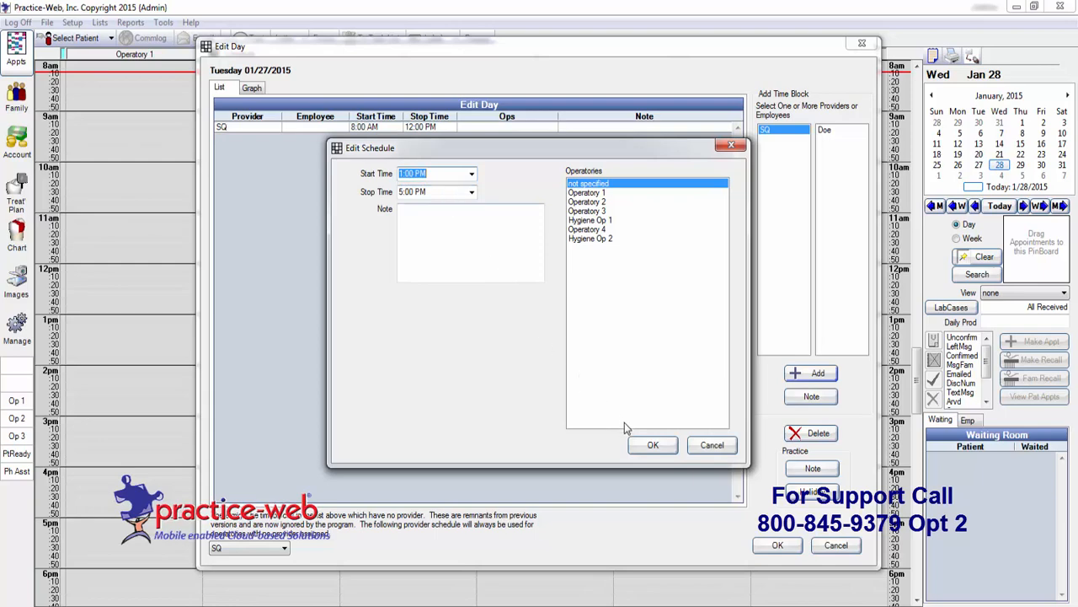
pyautogui.click(650, 444)
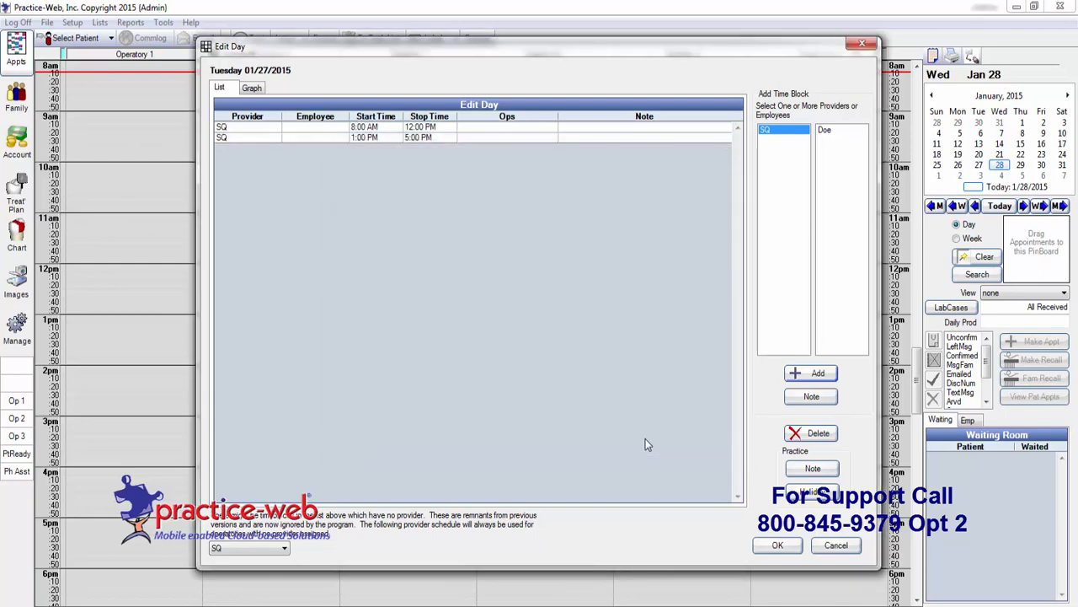
pyautogui.click(774, 545)
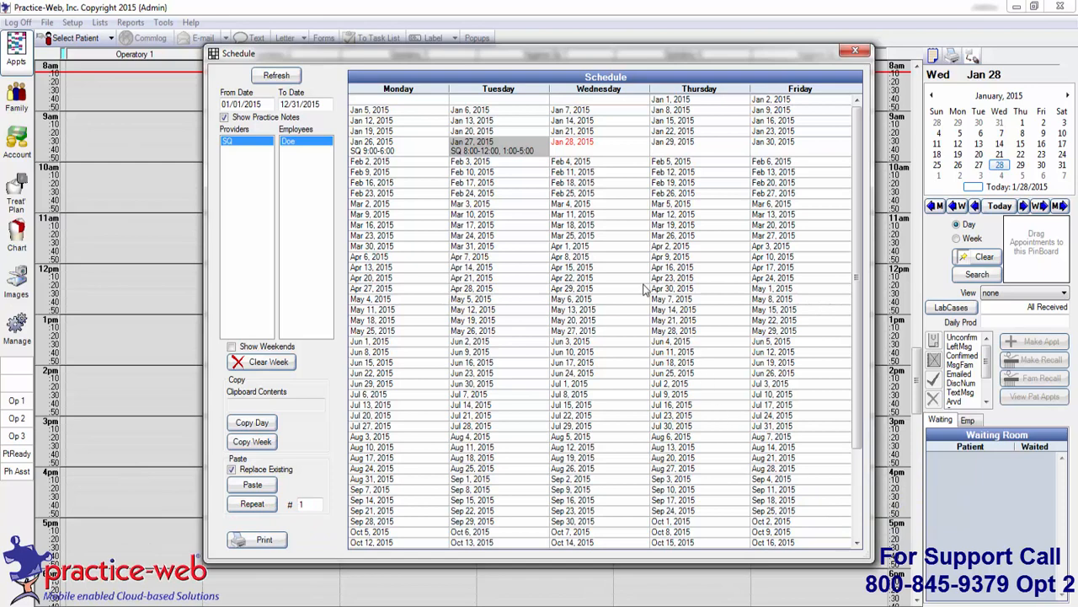
# Copy the January 27 hours and paste them onto Wednesday, Thursday and Friday, January 28 to 30.
pyautogui.click(255, 423)
pyautogui.click(601, 149)
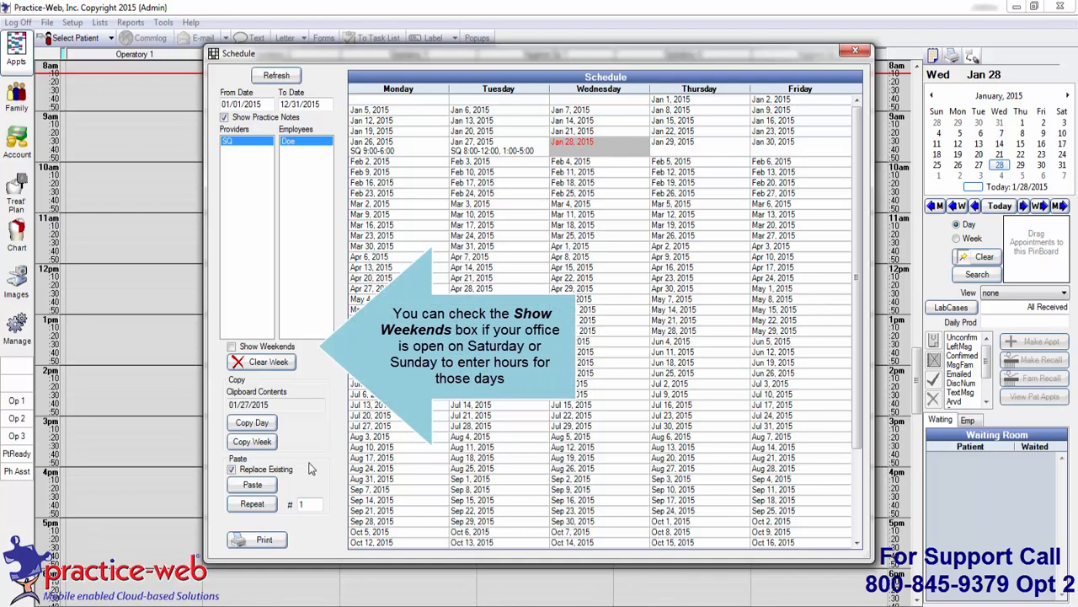
pyautogui.click(252, 485)
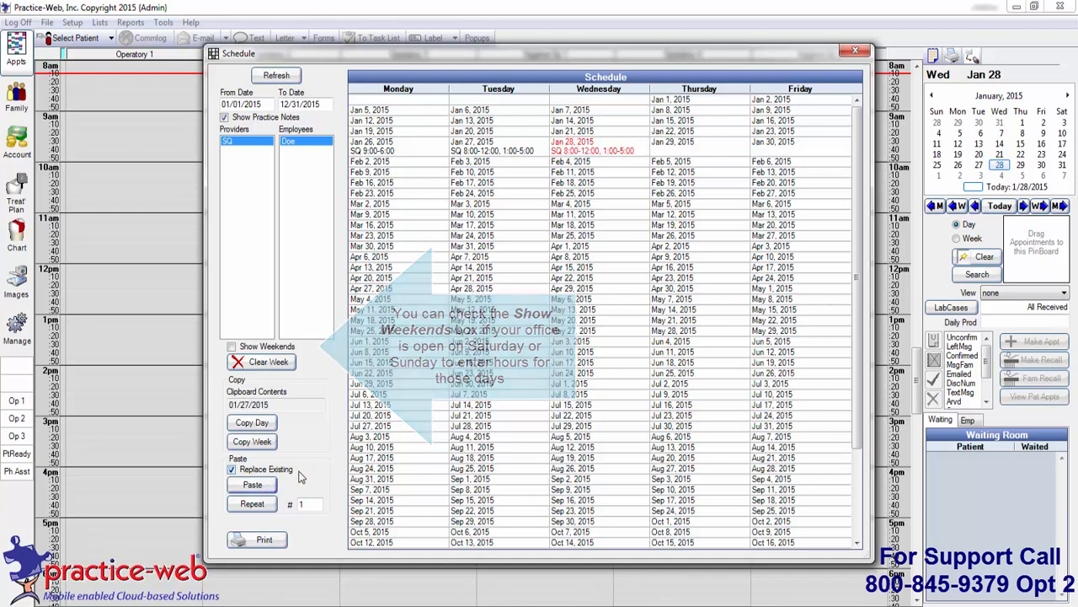
pyautogui.click(690, 145)
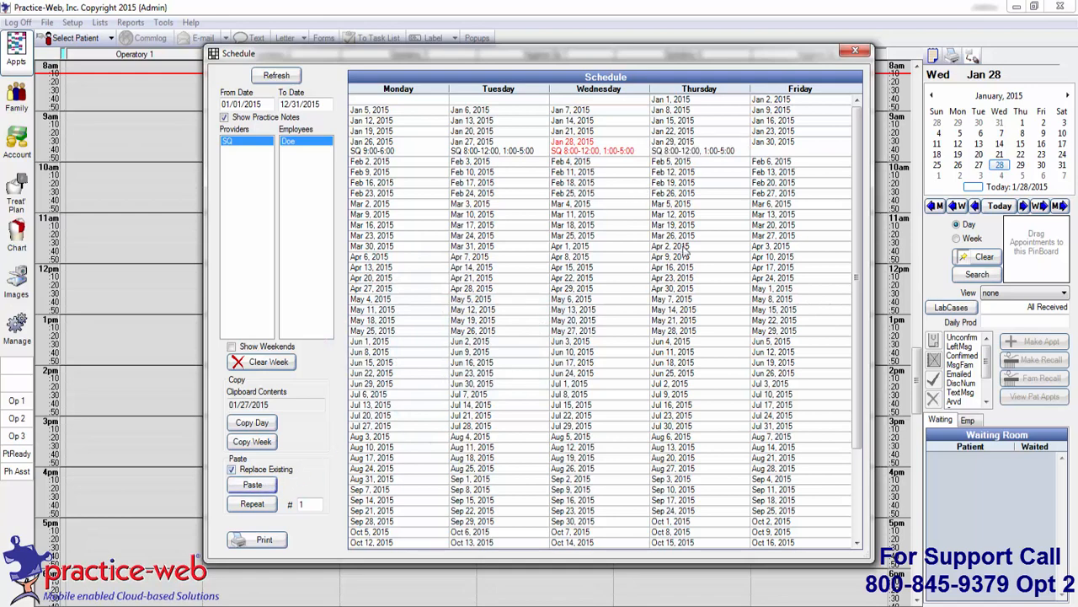
pyautogui.click(792, 156)
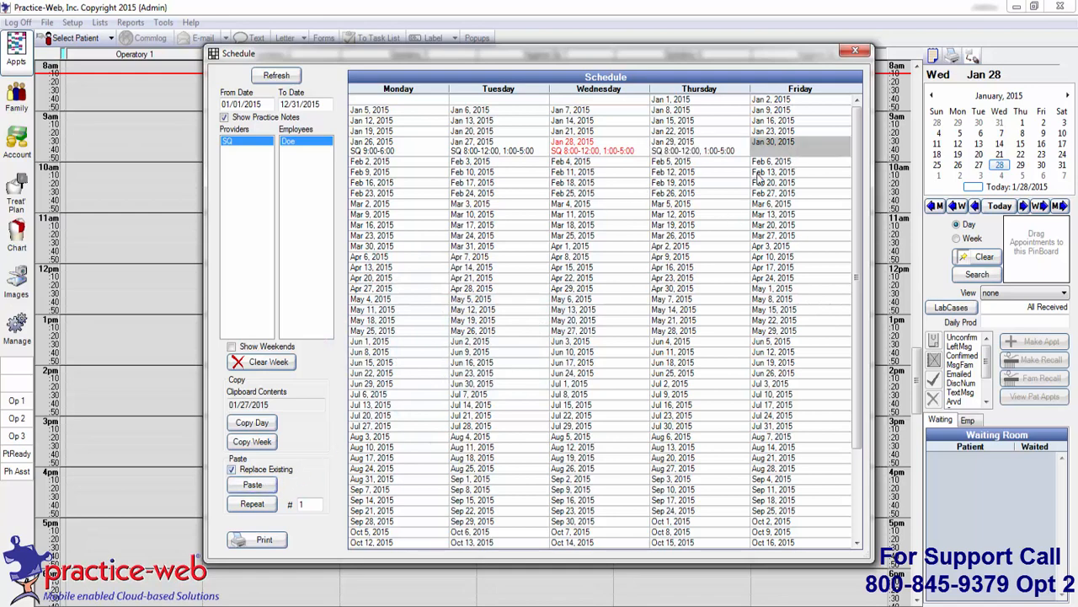
pyautogui.click(254, 486)
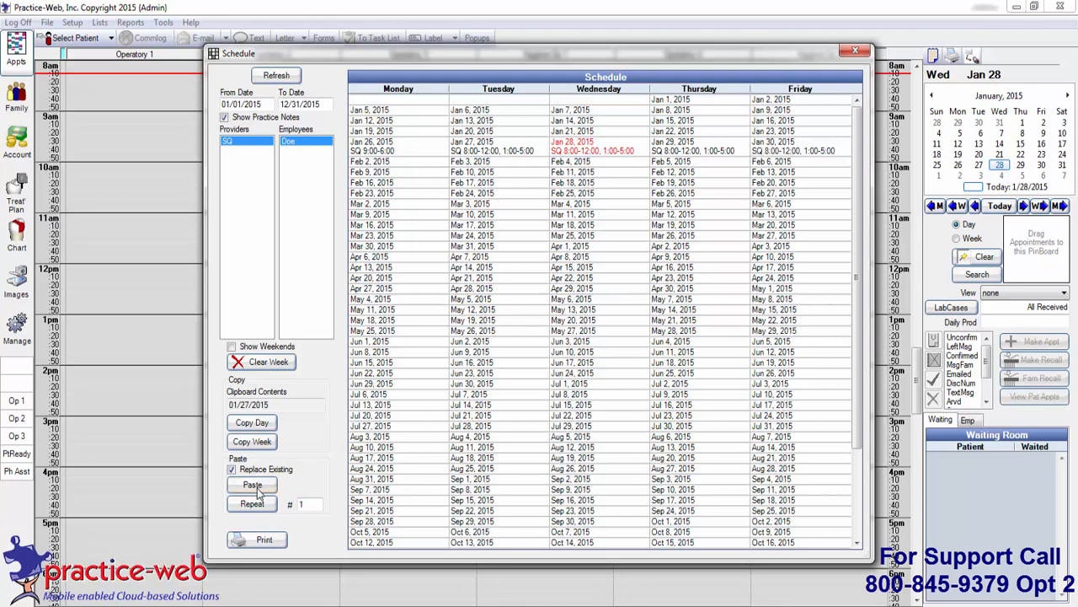
# Copy the week of January 26, 2015, repeat it 52 times, and close the schedule setup.
pyautogui.click(433, 156)
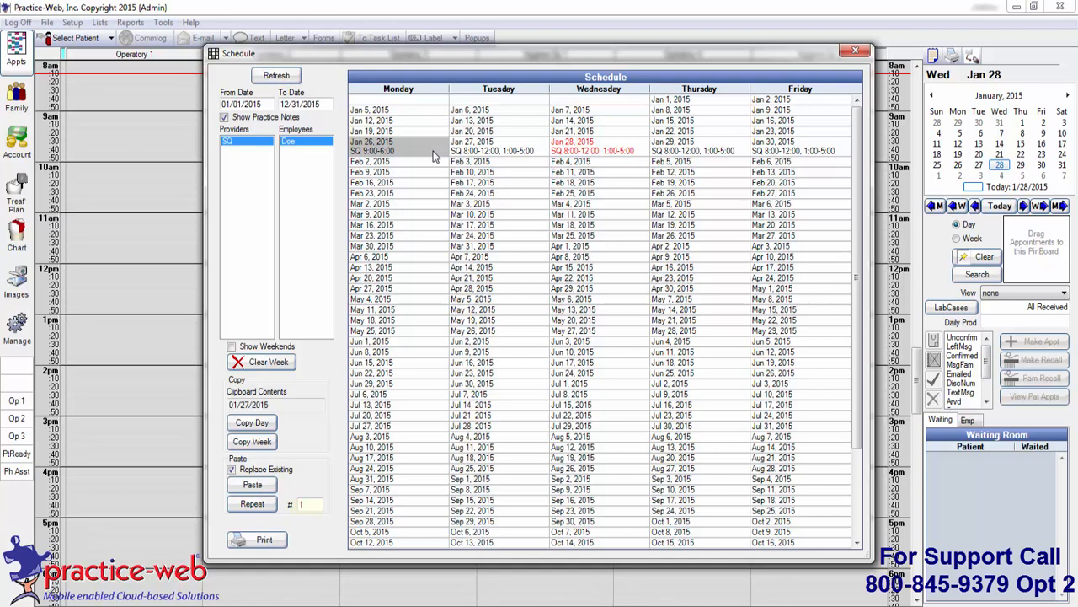
pyautogui.click(263, 443)
pyautogui.click(308, 504)
pyautogui.moveTo(308, 505); pyautogui.dragTo(297, 504)
pyautogui.write('52')
pyautogui.click(253, 506)
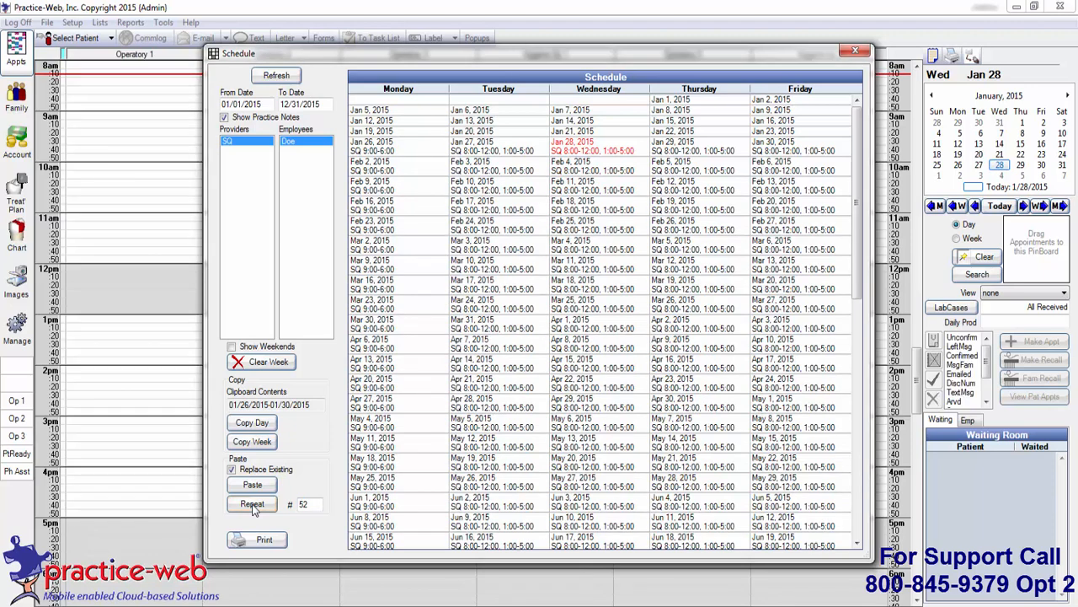
pyautogui.click(855, 51)
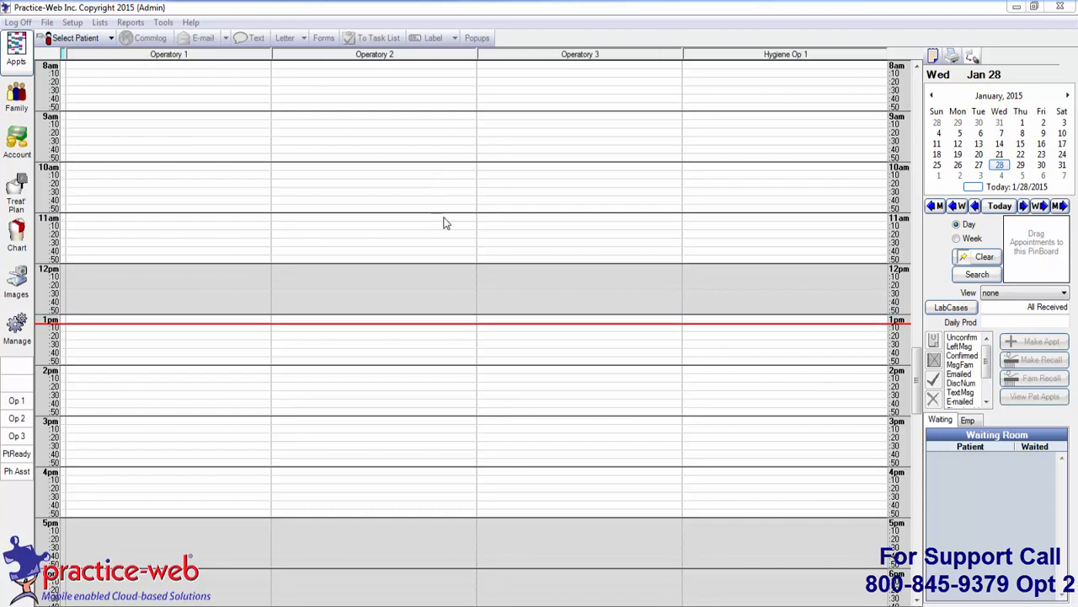
# From the 2:00 PM slot in Operatory 2, search for the patient by last and first name and add them as a new patient.
pyautogui.click(446, 376)
pyautogui.doubleClick(446, 376)
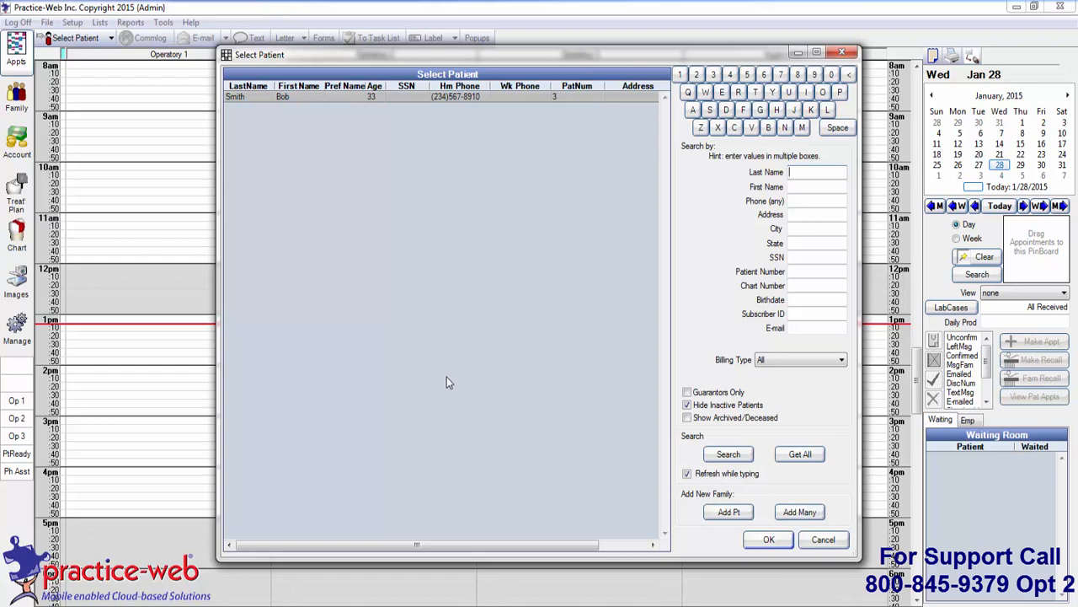
pyautogui.write('D')
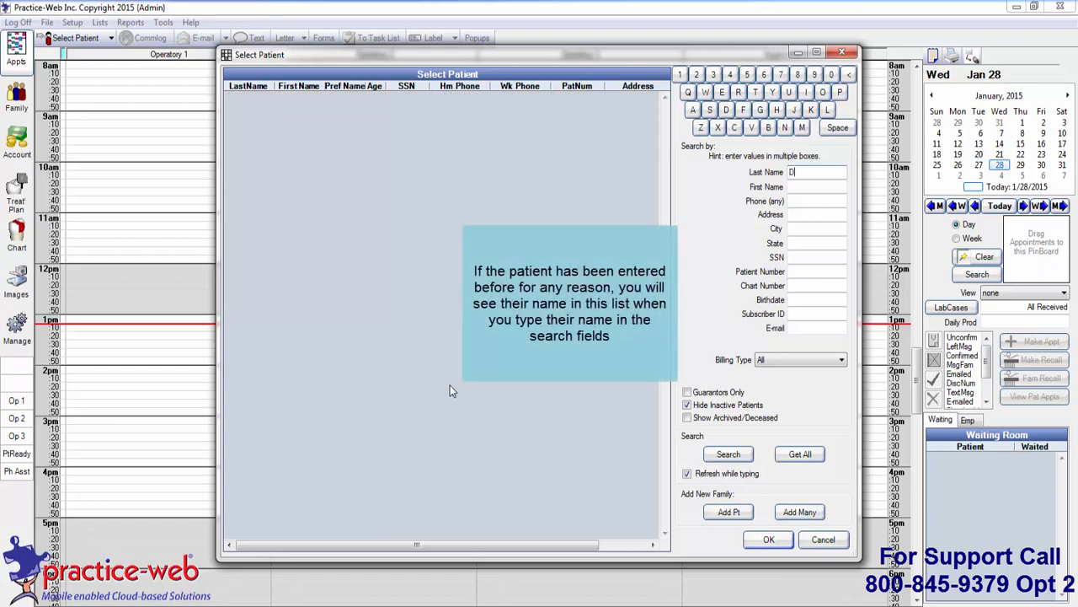
pyautogui.write('oe')
pyautogui.press('Tab')
pyautogui.write('John')
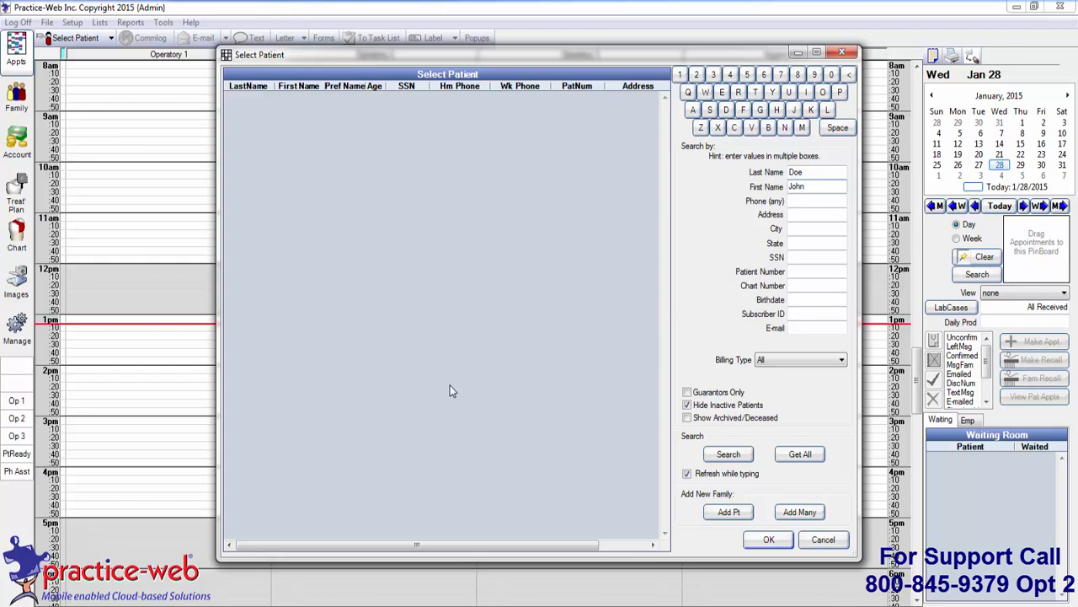
pyautogui.click(728, 513)
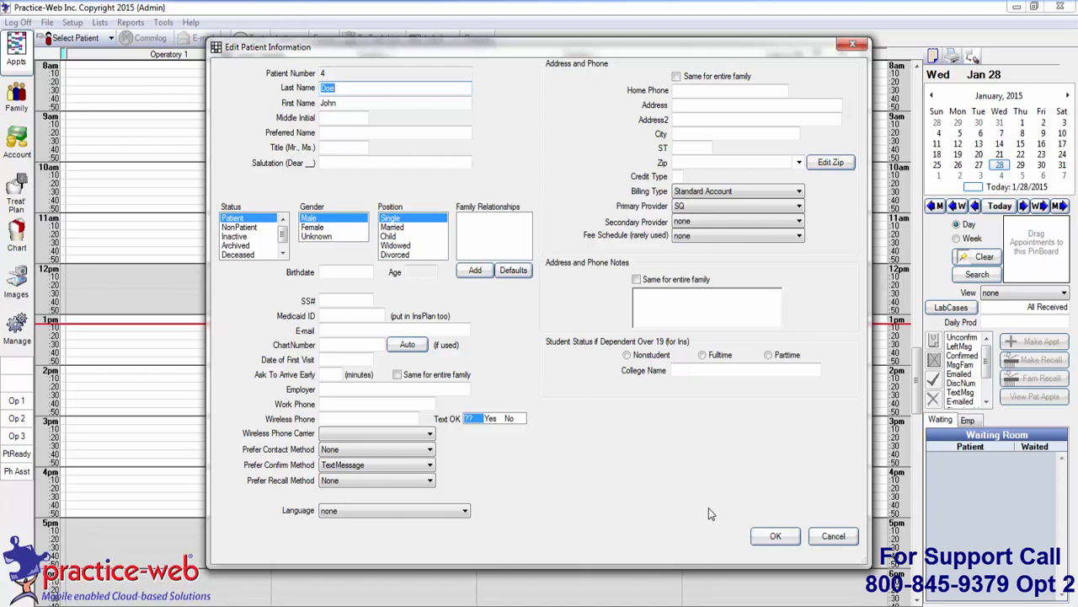
# Fill in the new patient's birthdate and home phone number and save the patient information.
pyautogui.click(344, 273)
pyautogui.write('01/')
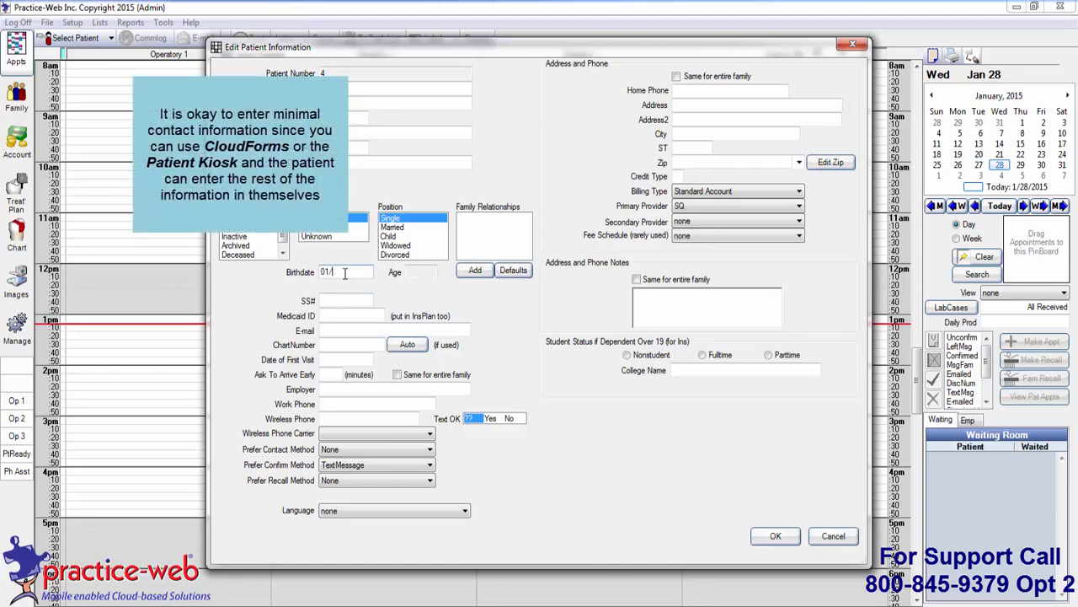
pyautogui.write('01/82')
pyautogui.press('Tab')
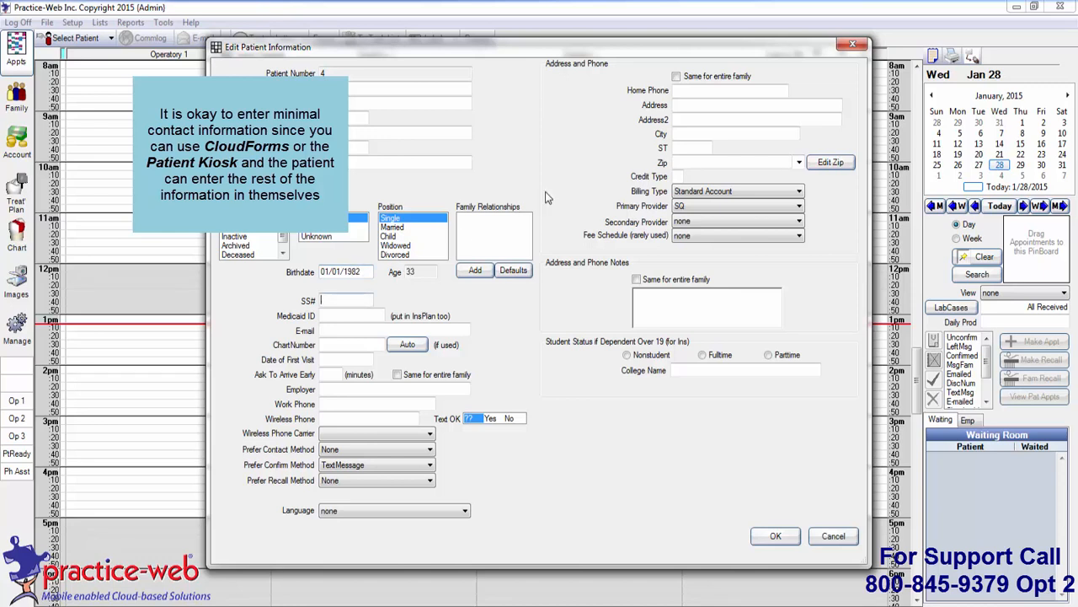
pyautogui.click(683, 91)
pyautogui.write('234)567-8910')
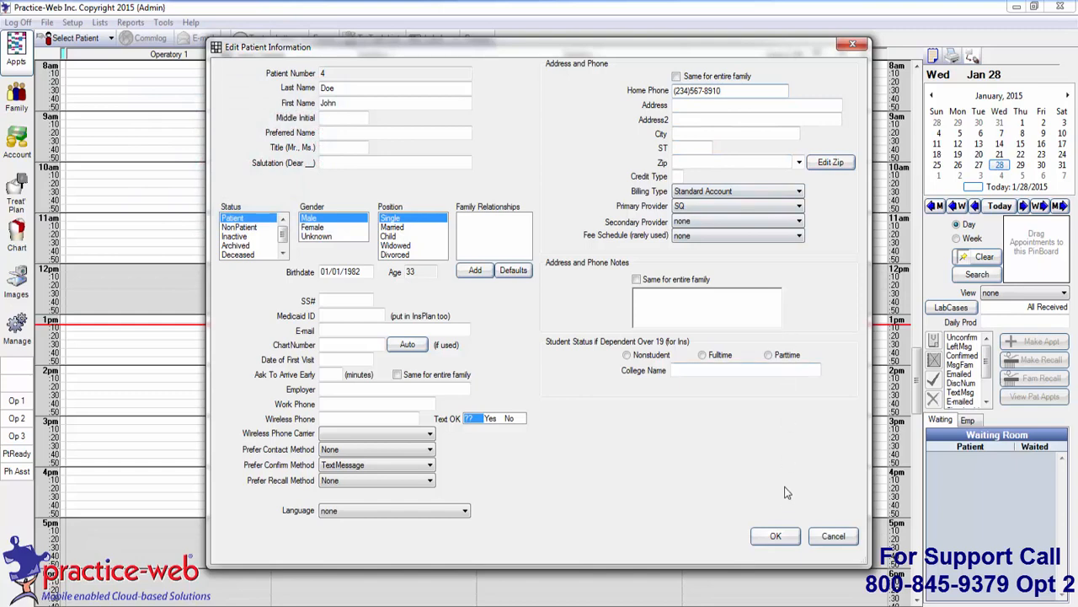
pyautogui.click(790, 539)
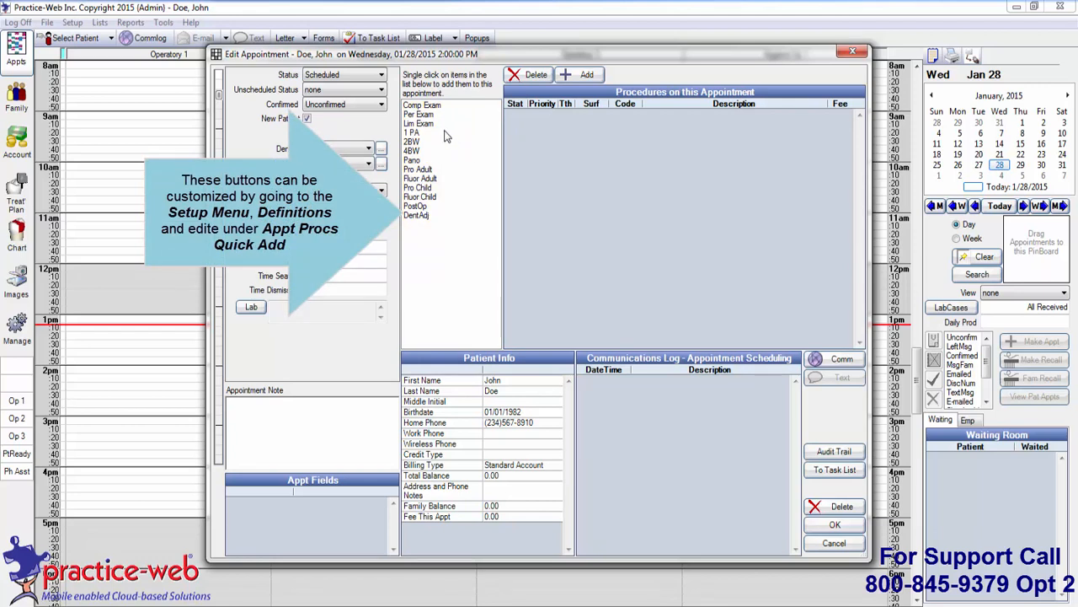
# Add Comp Exam, 4BW and Pro Adult to the 2:00 PM appointment, save it, and open the patient's chart.
pyautogui.click(433, 107)
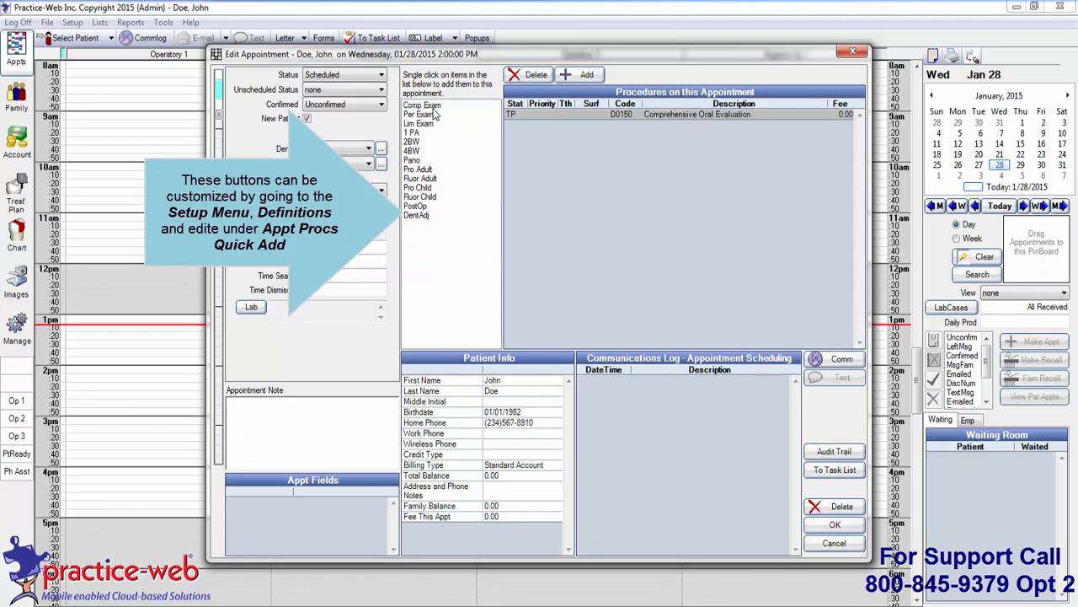
pyautogui.click(421, 150)
pyautogui.click(423, 169)
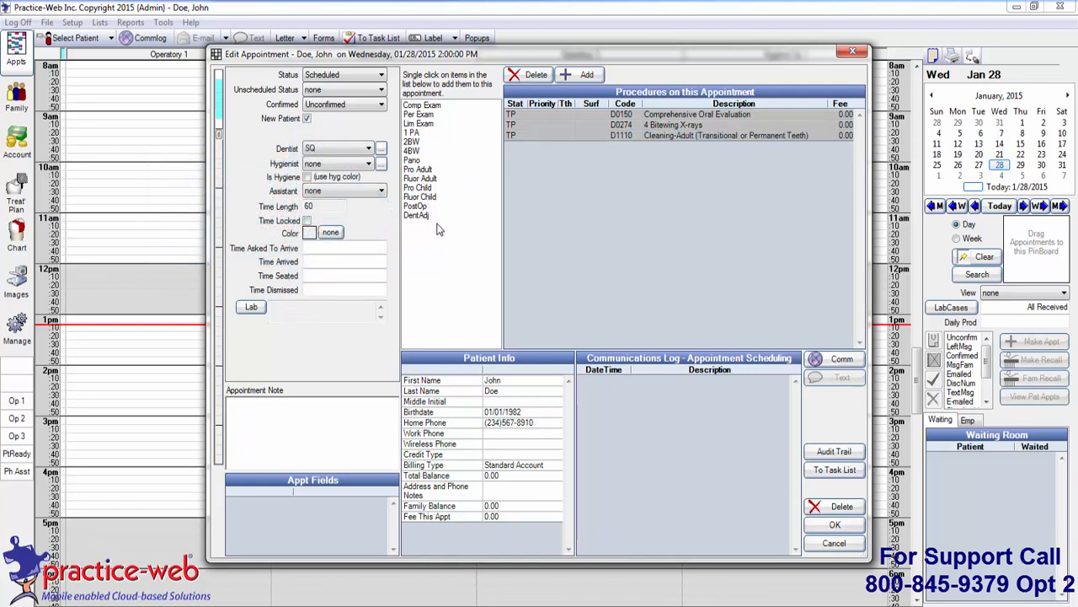
pyautogui.click(814, 529)
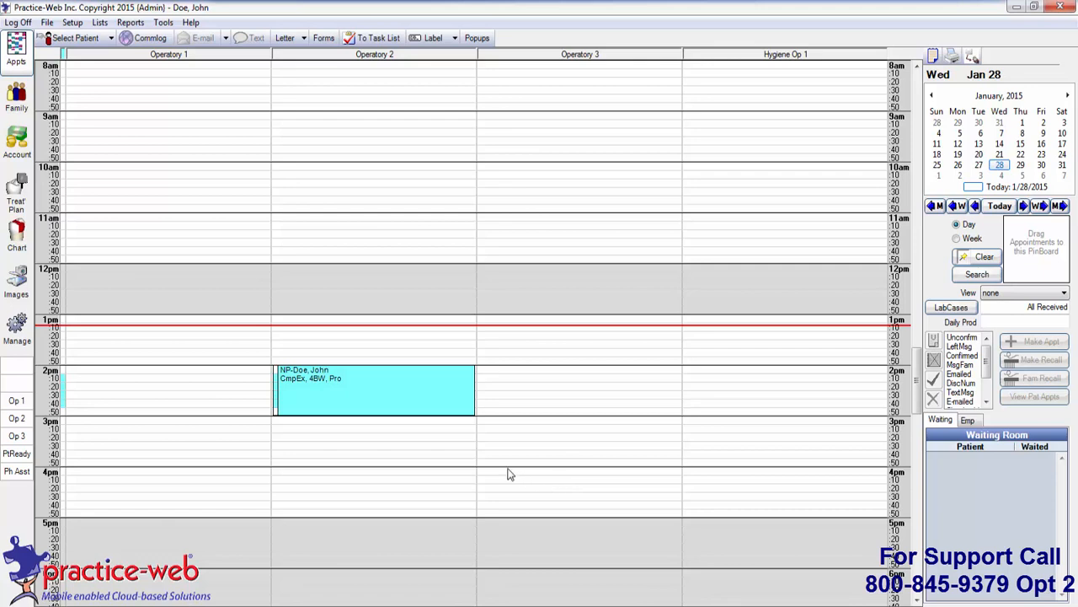
pyautogui.click(16, 238)
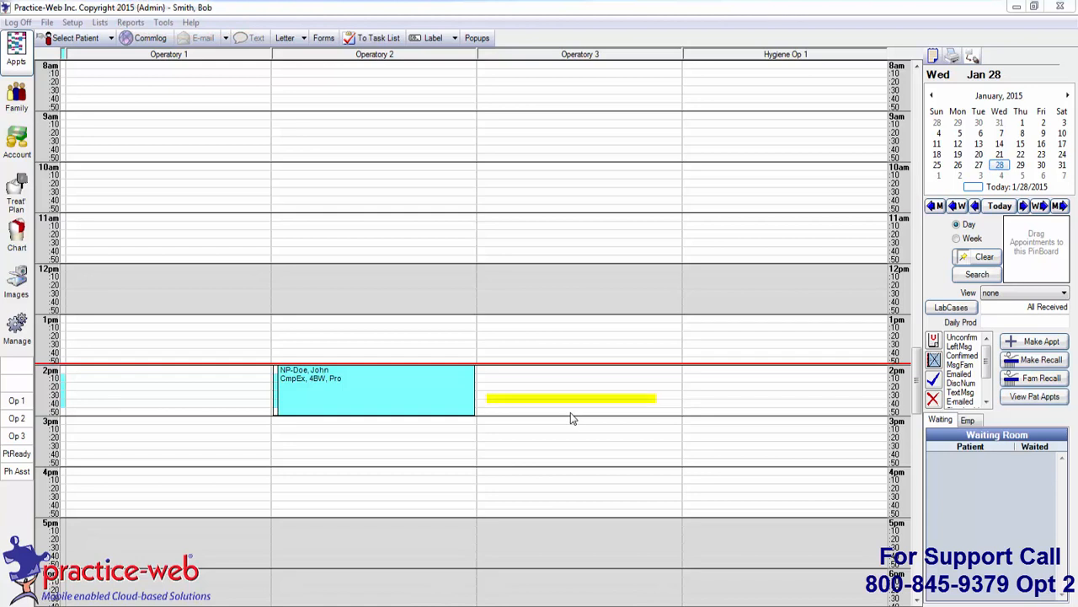
# Book the existing patient at 3:00 PM in Operatory 3 with Core Build Up (D2950) and Root Canal, Molar (D3330) for tooth 18, and save.
pyautogui.doubleClick(573, 425)
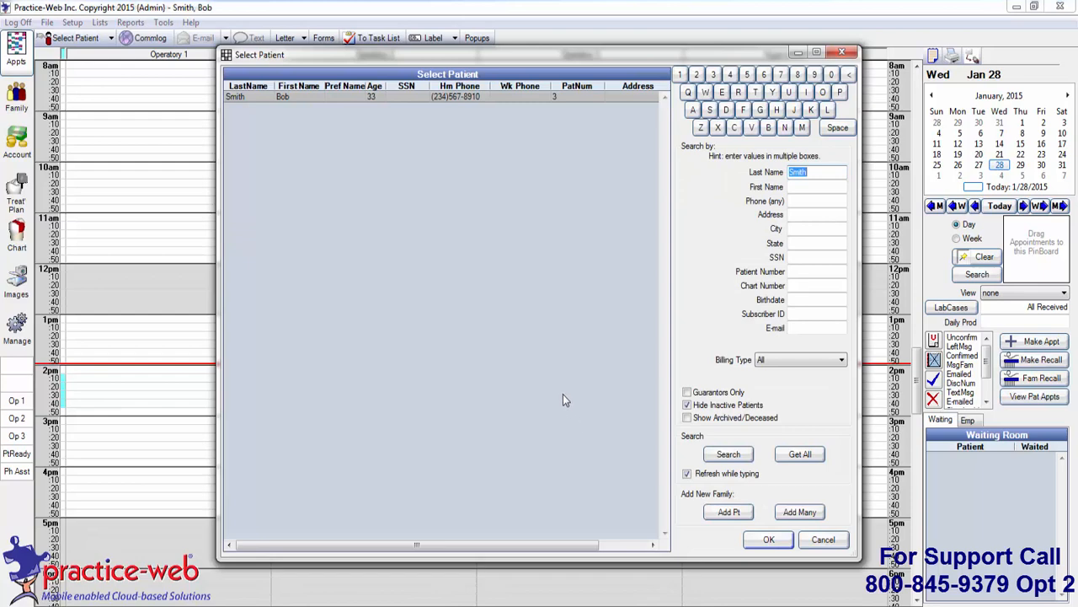
pyautogui.doubleClick(427, 97)
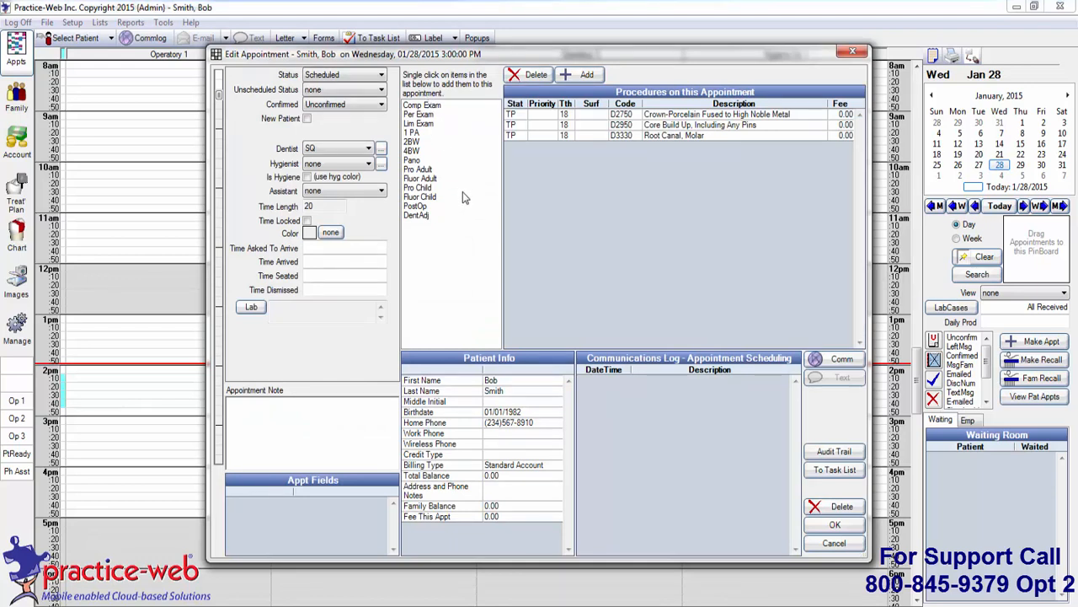
pyautogui.click(568, 139)
pyautogui.click(570, 126)
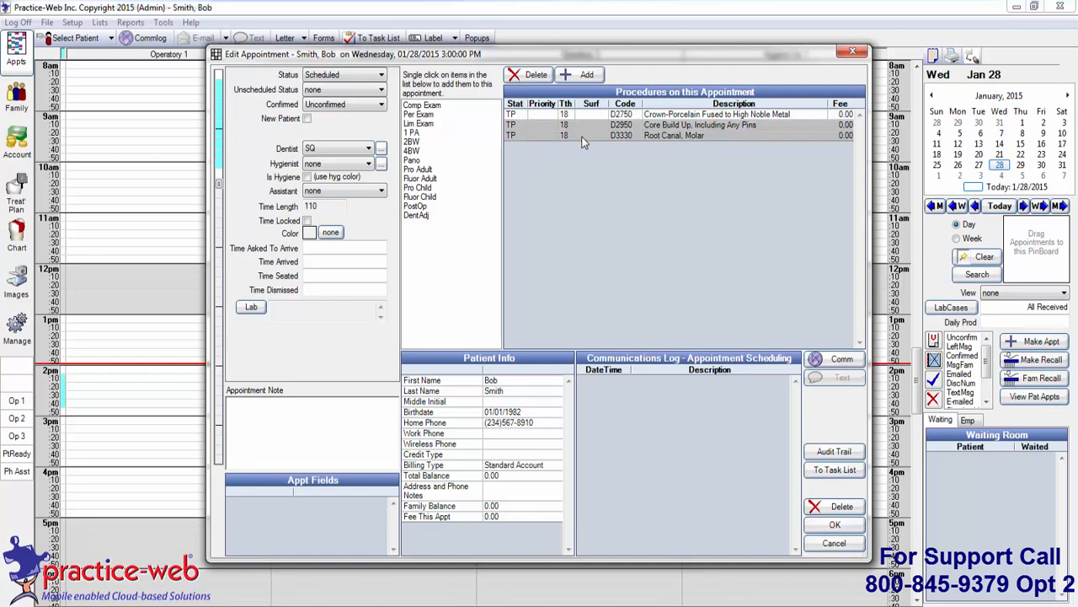
pyautogui.click(857, 527)
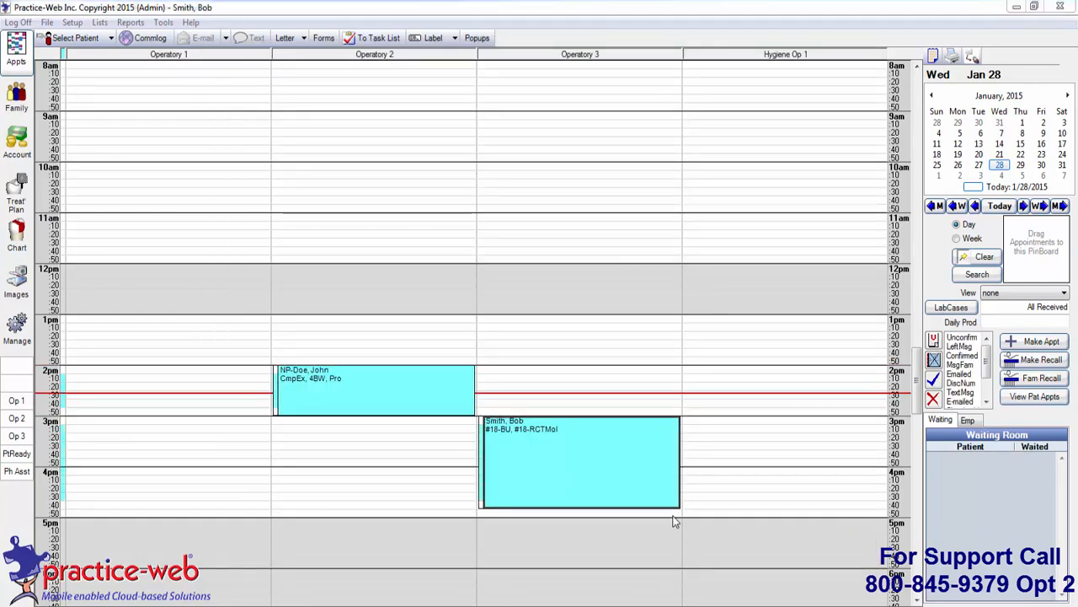
# Add the note "need to preauth" and the 1 PA procedure to the 3:00 PM appointment in Operatory 3, and save it.
pyautogui.doubleClick(619, 474)
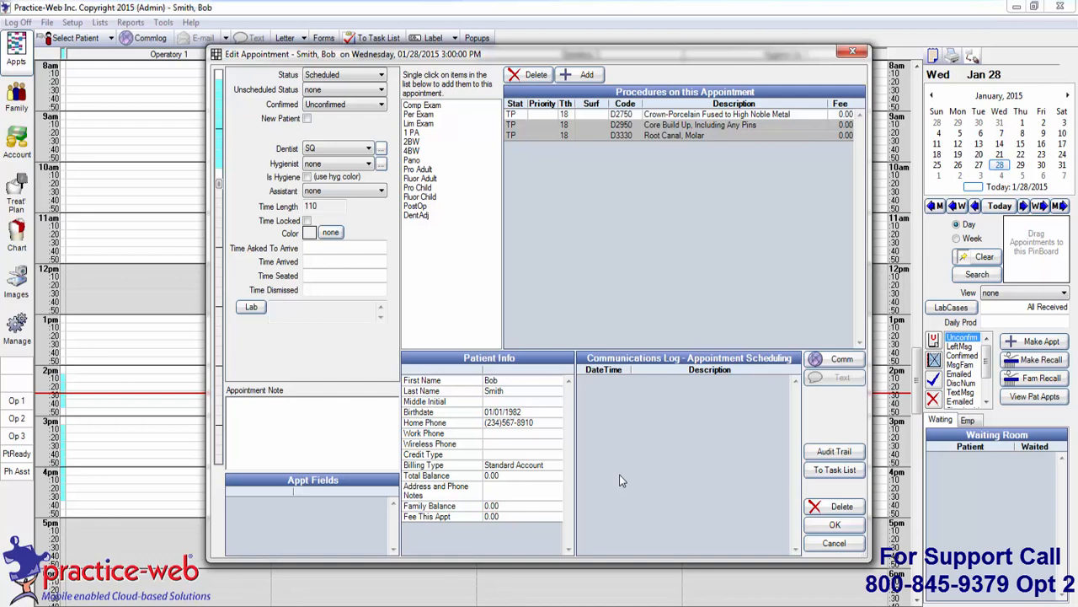
pyautogui.click(332, 442)
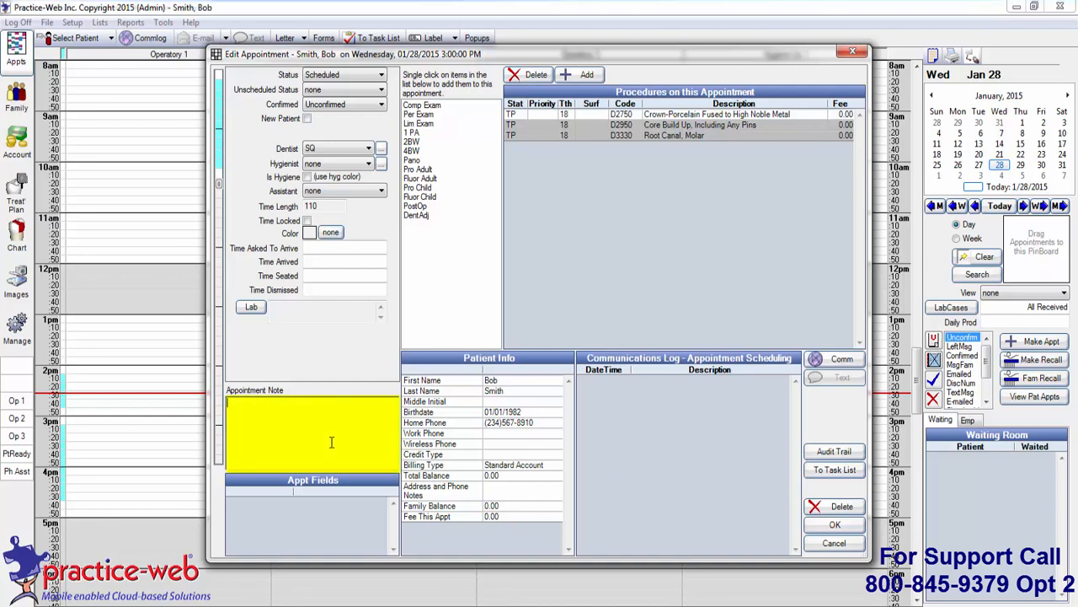
pyautogui.write('need t')
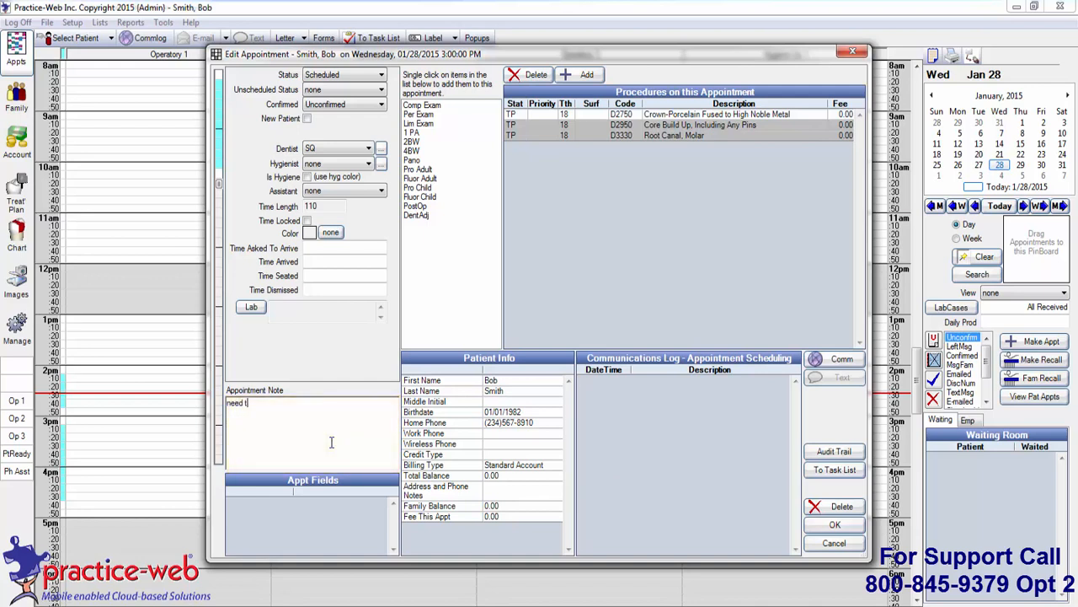
pyautogui.write('o preauth')
pyautogui.click(412, 132)
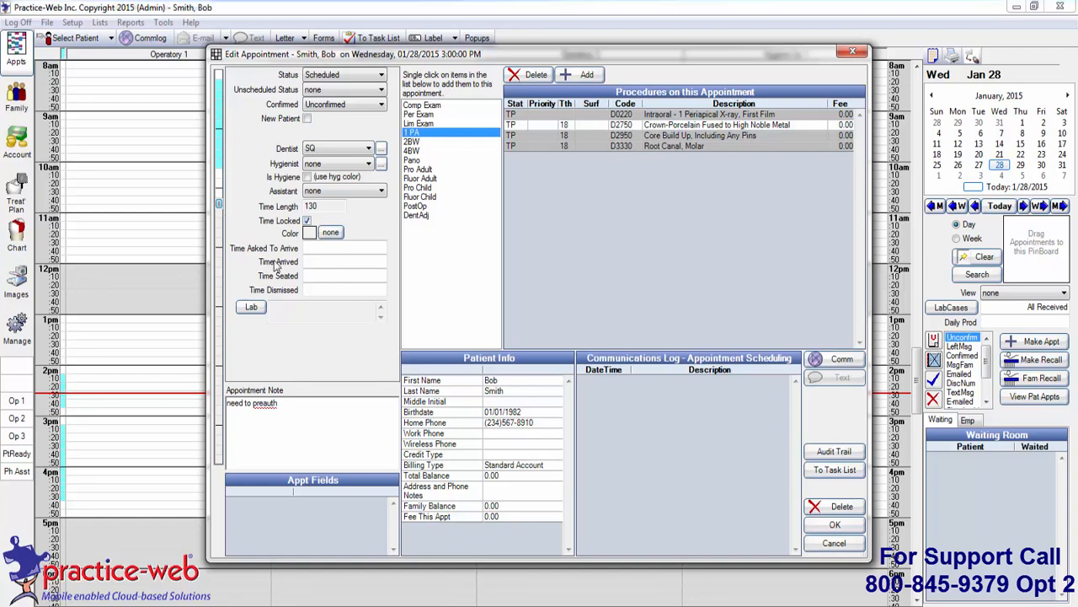
pyautogui.click(832, 528)
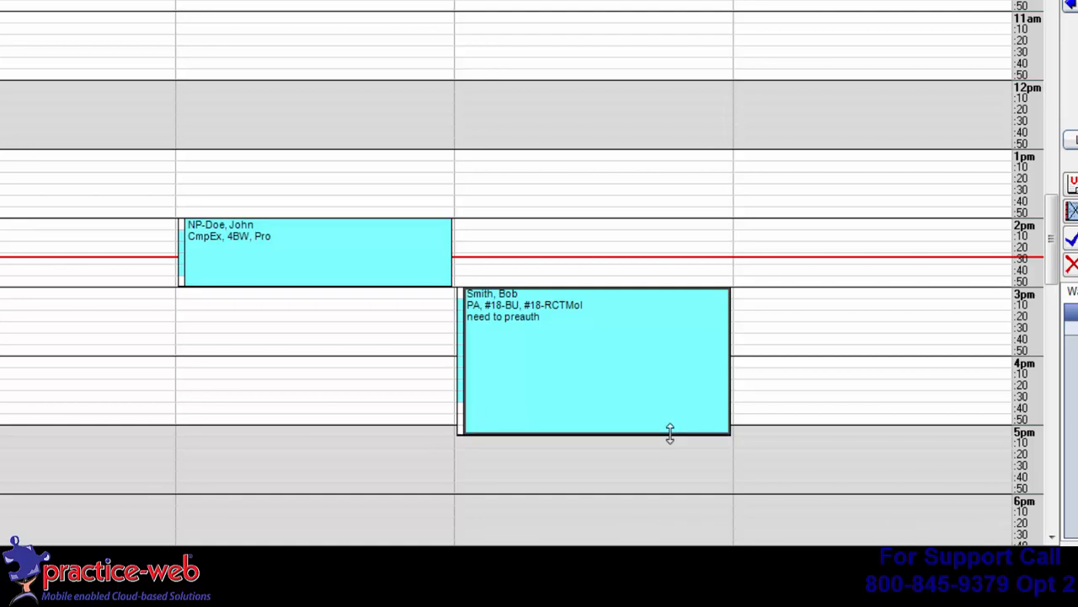
# Shorten the 3:00 PM appointment in Operatory 3 to 90 minutes on the schedule.
pyautogui.moveTo(670, 432); pyautogui.dragTo(666, 391)
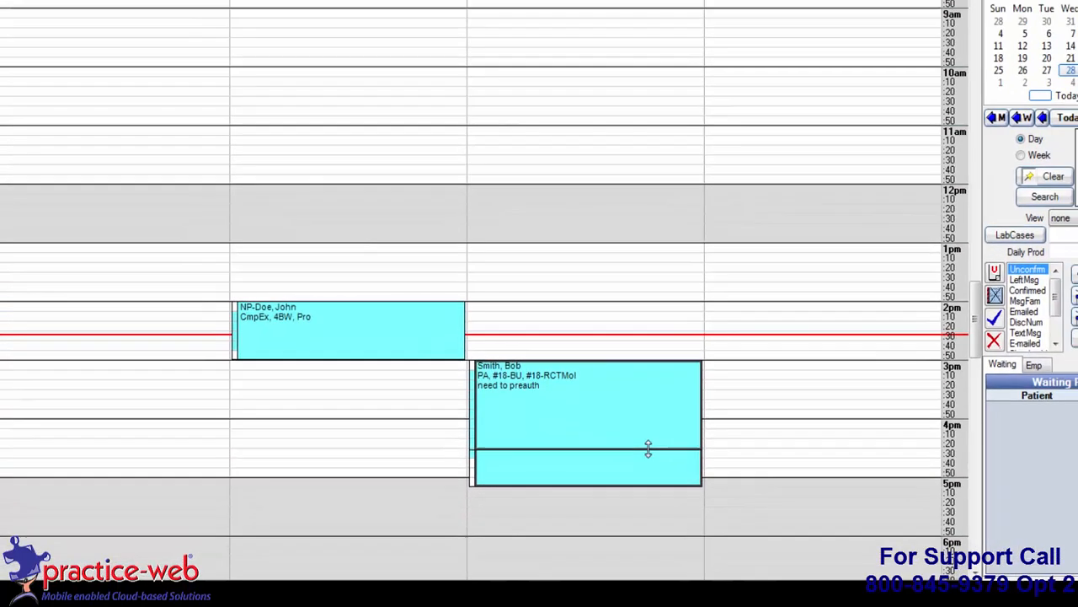
pyautogui.moveTo(648, 449); pyautogui.dragTo(649, 450)
pyautogui.moveTo(633, 493); pyautogui.dragTo(633, 492)
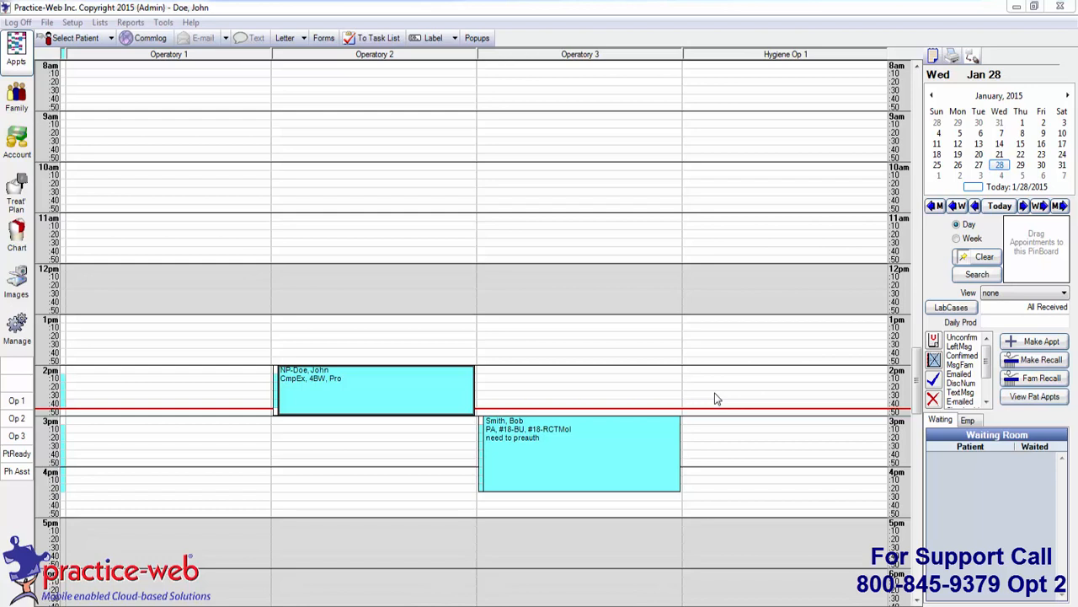
# Select the patient booked in Operatory 3, view all their appointments, and go to the one on 01/28/2015 at 3:00 PM.
pyautogui.click(76, 38)
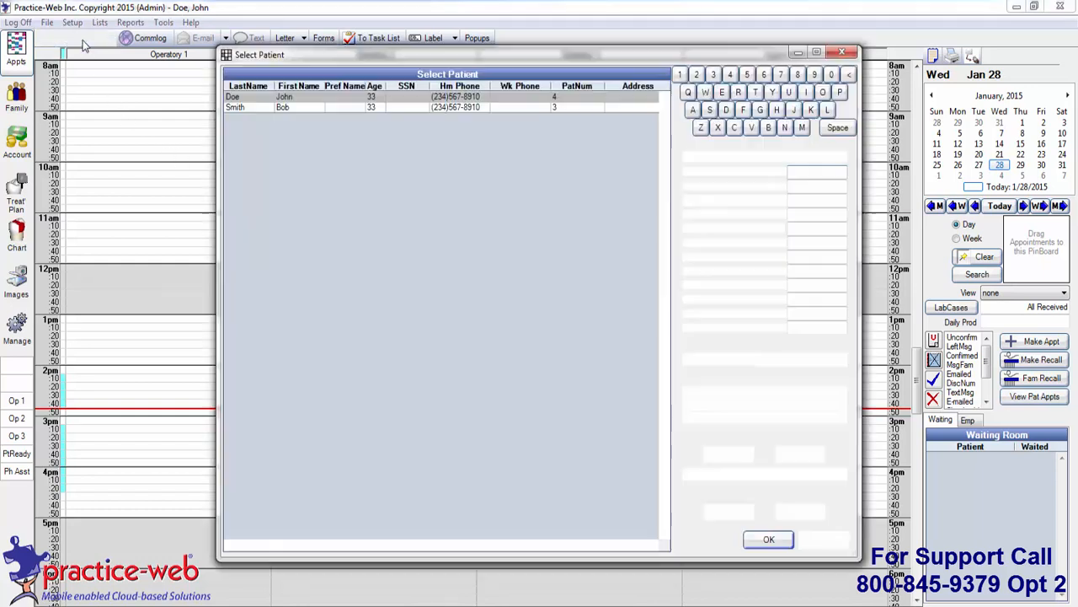
pyautogui.click(253, 107)
pyautogui.click(762, 540)
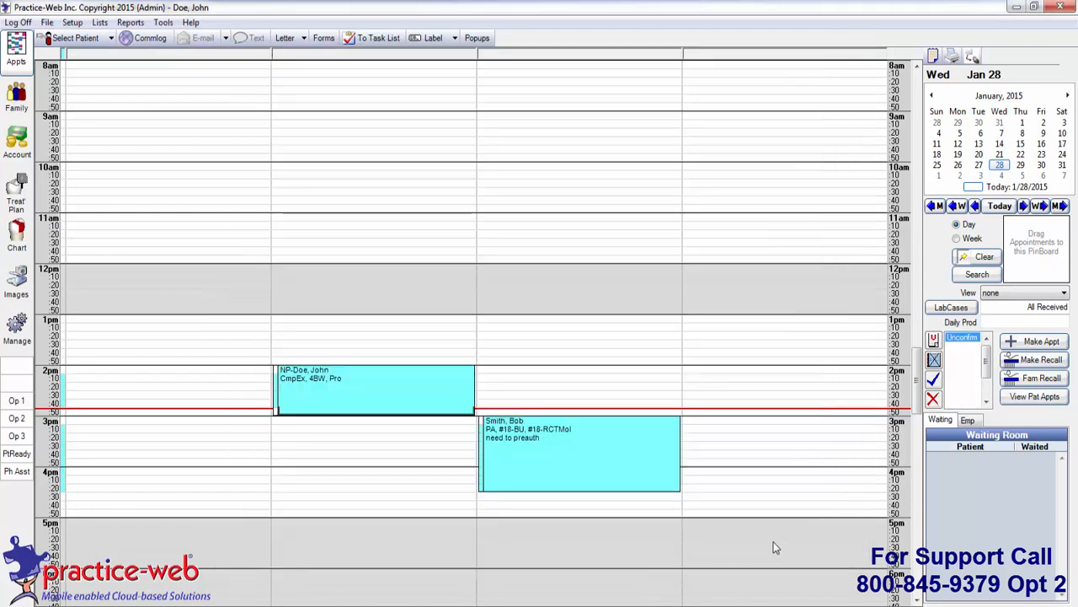
pyautogui.click(1038, 403)
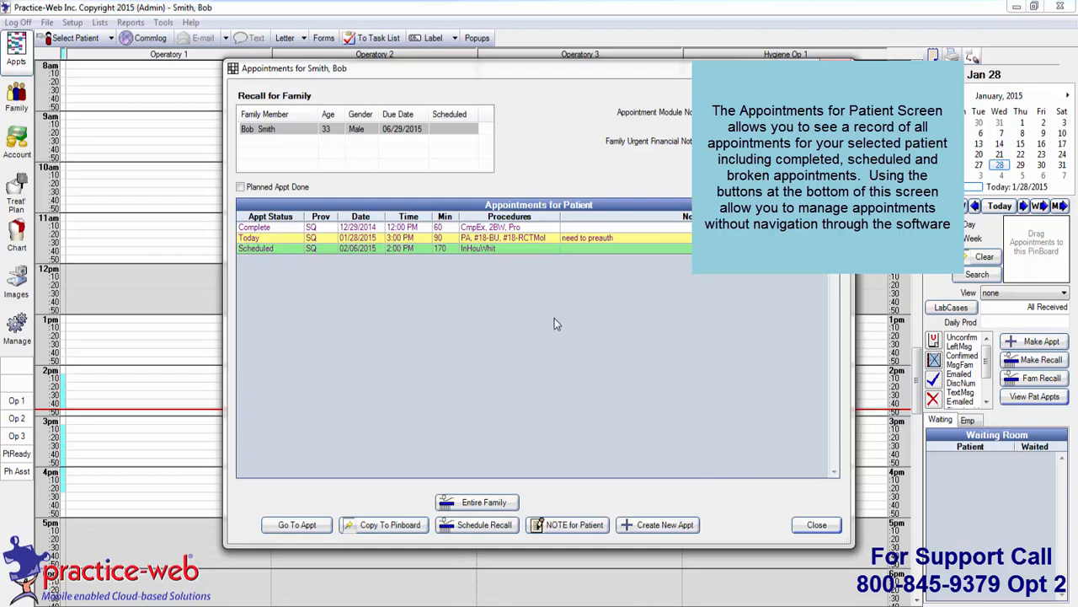
pyautogui.click(488, 240)
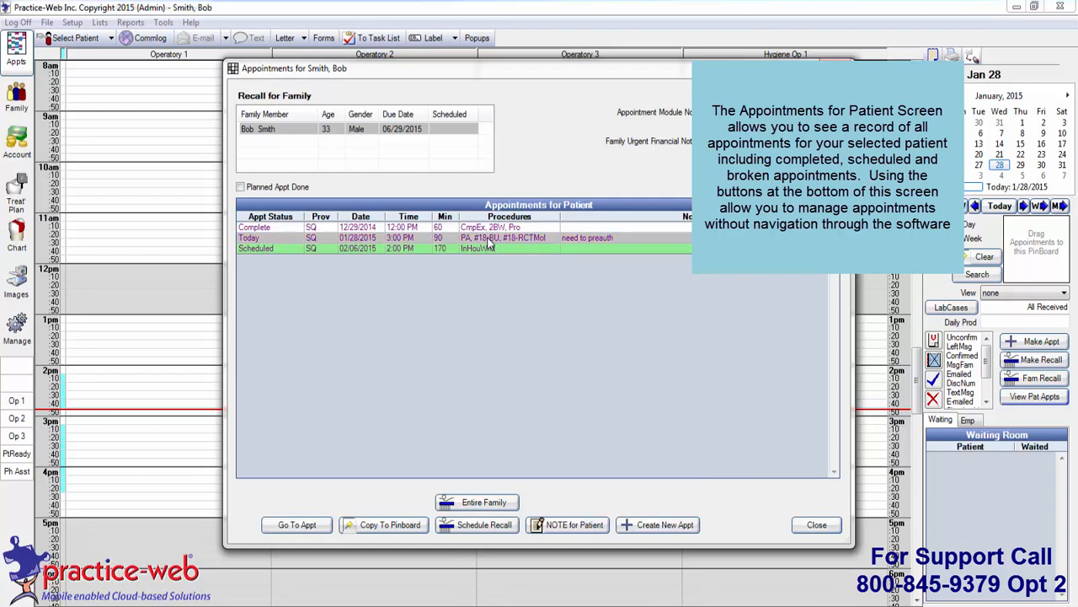
pyautogui.click(296, 526)
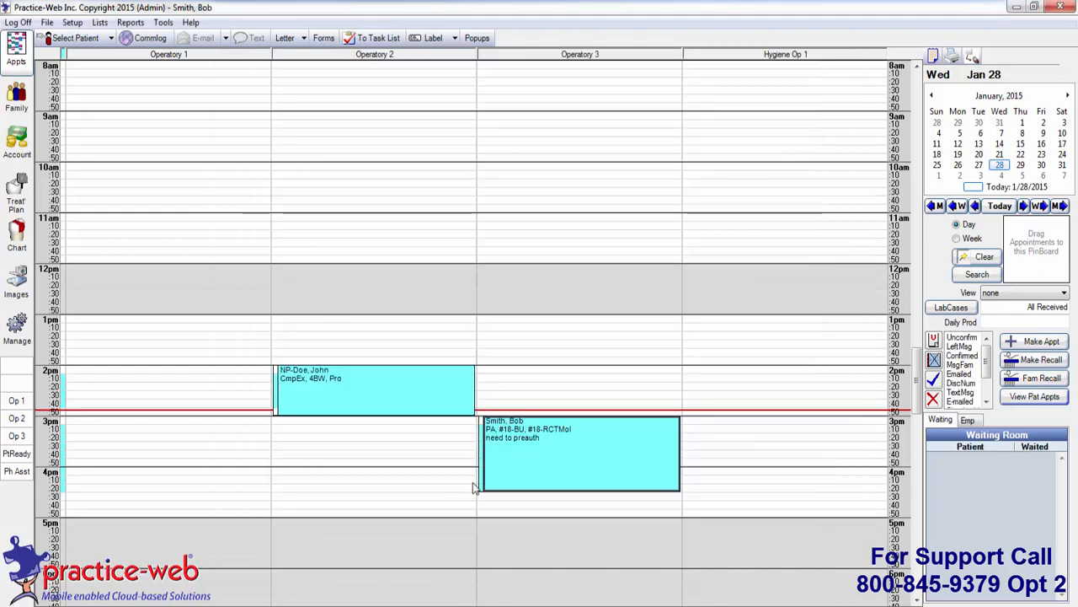
# Move the 3:00 PM Operatory 3 appointment to the pinboard and reschedule it on Friday, January 30, 2015.
pyautogui.click(526, 458)
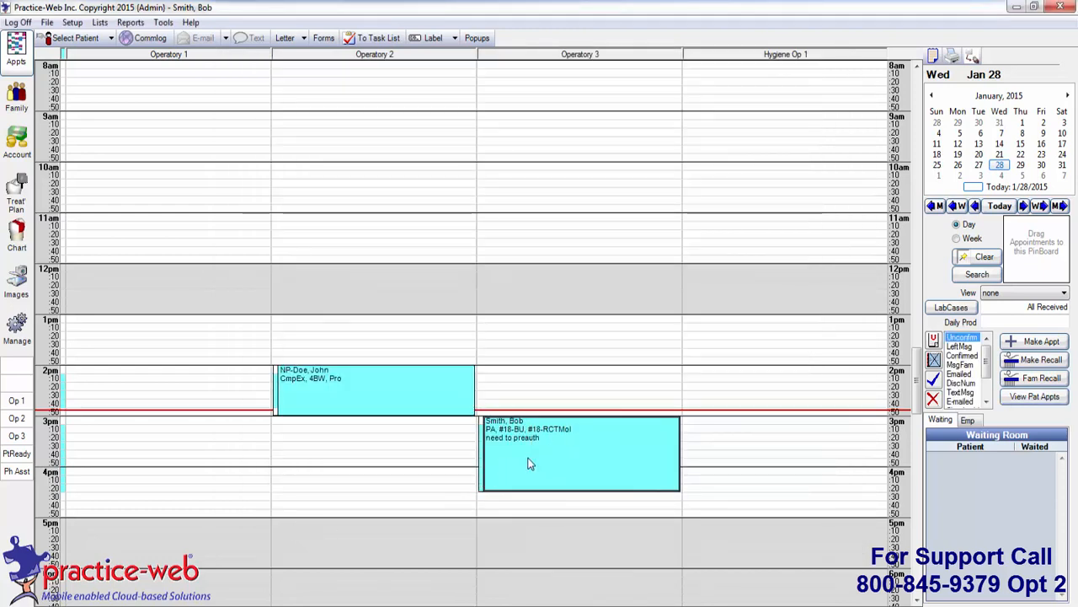
pyautogui.moveTo(529, 463); pyautogui.dragTo(968, 260)
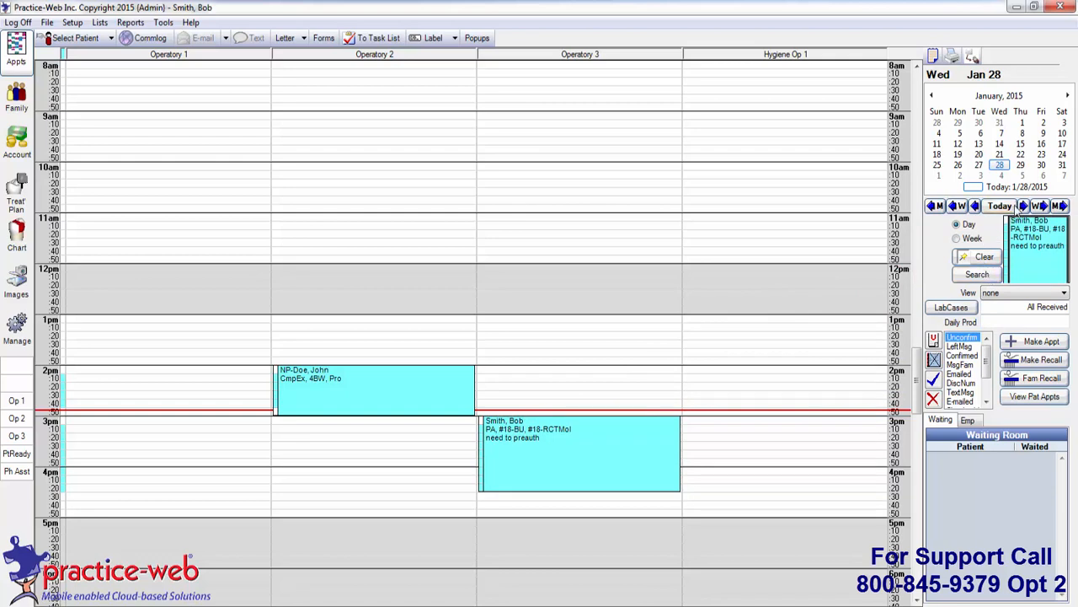
pyautogui.click(1042, 167)
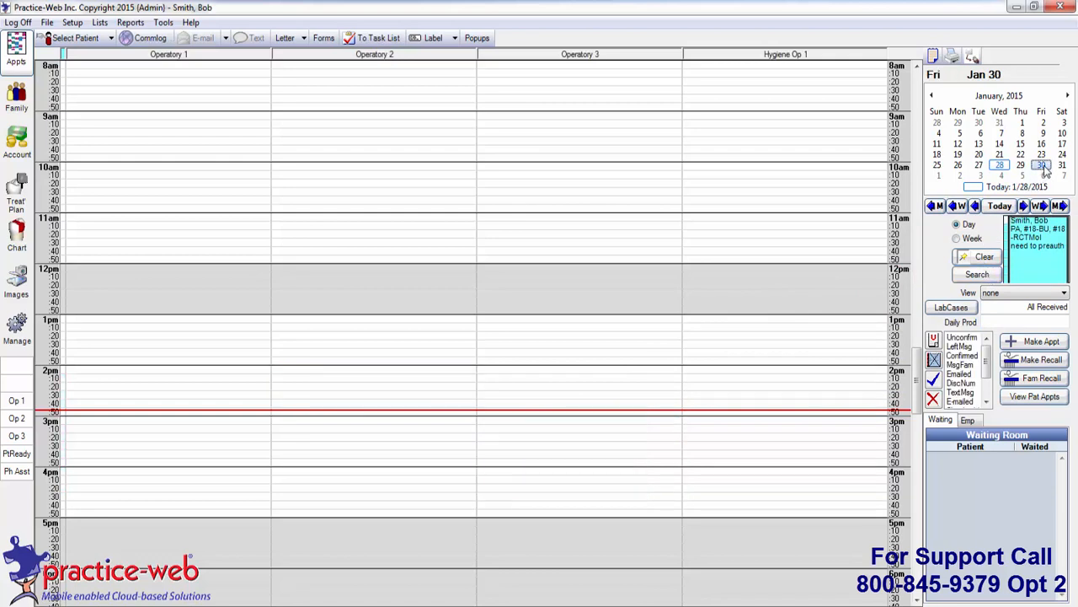
pyautogui.moveTo(1043, 240); pyautogui.dragTo(719, 335)
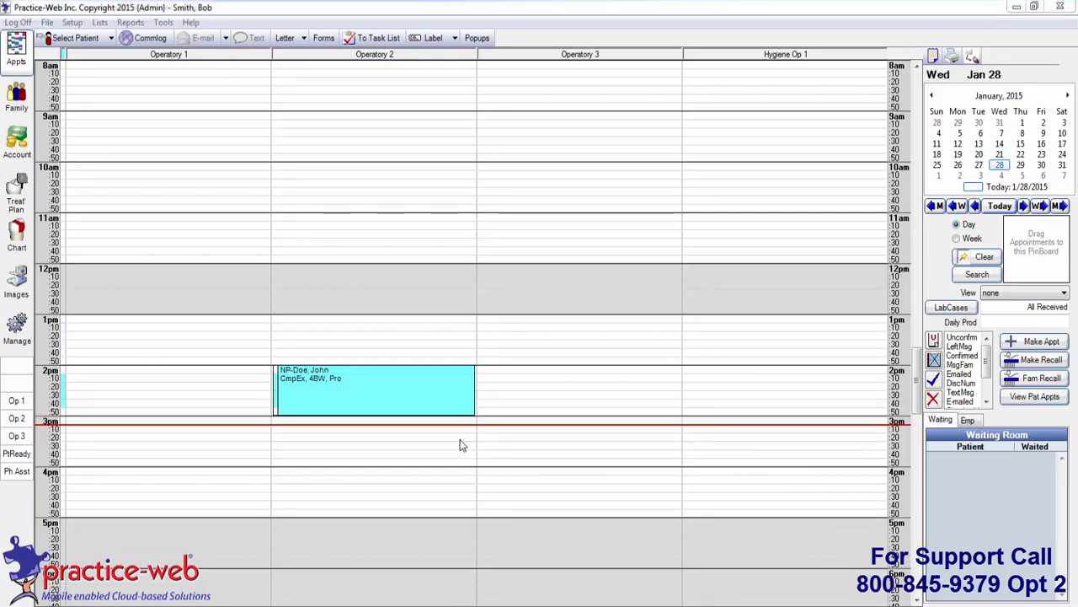
# Set the 2:00 PM appointment in Operatory 2 complete and open the patient's account.
pyautogui.moveTo(405, 403)
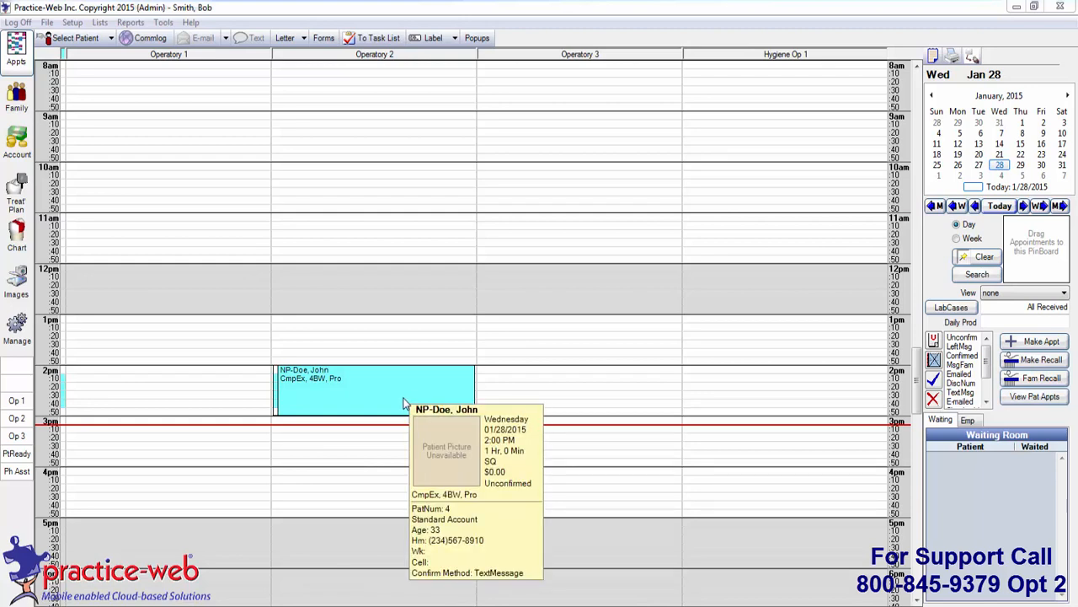
pyautogui.rightClick(405, 403)
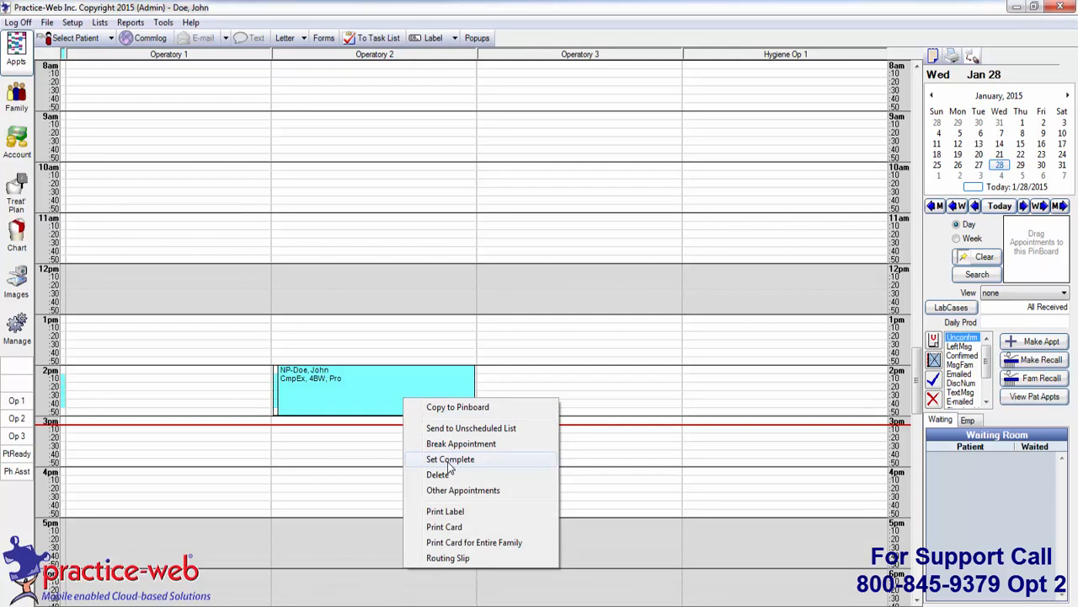
pyautogui.click(450, 461)
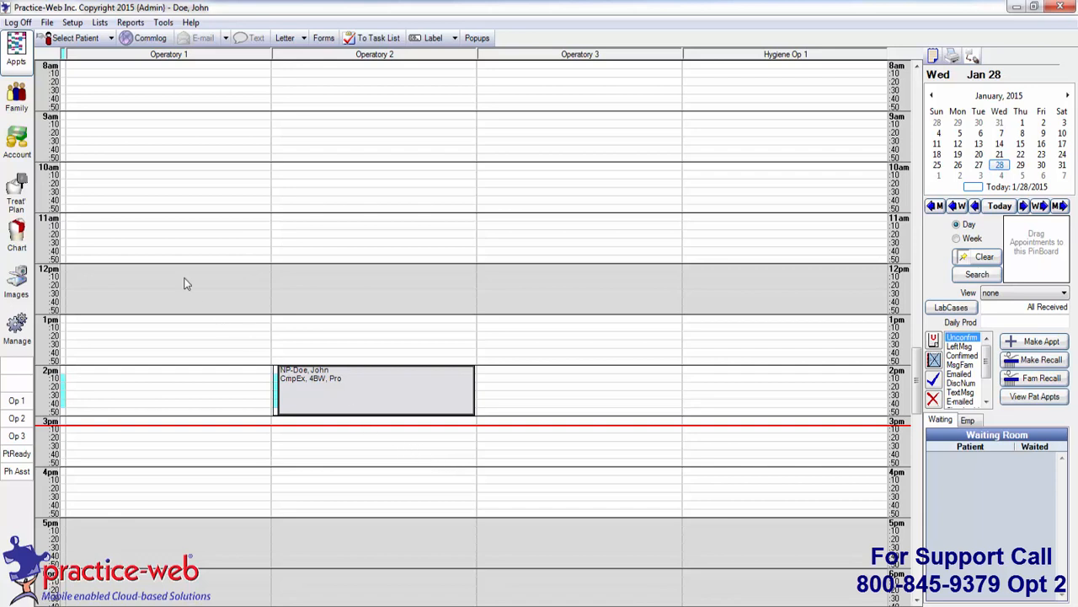
pyautogui.click(17, 145)
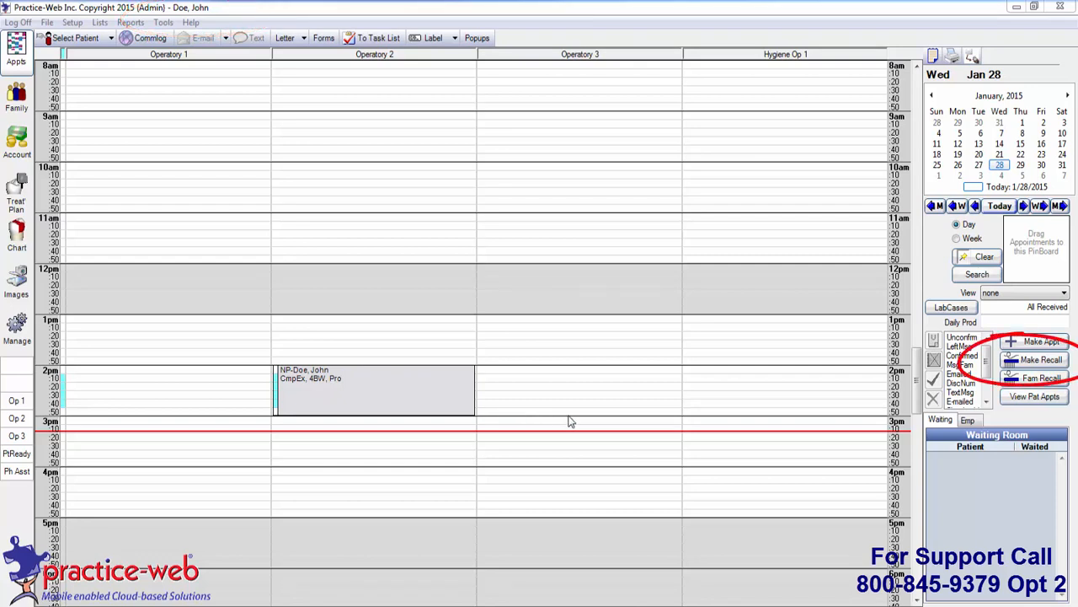
# Make a recall appointment for the patient of the completed visit and place it on the July 29, 2015 schedule.
pyautogui.click(1042, 360)
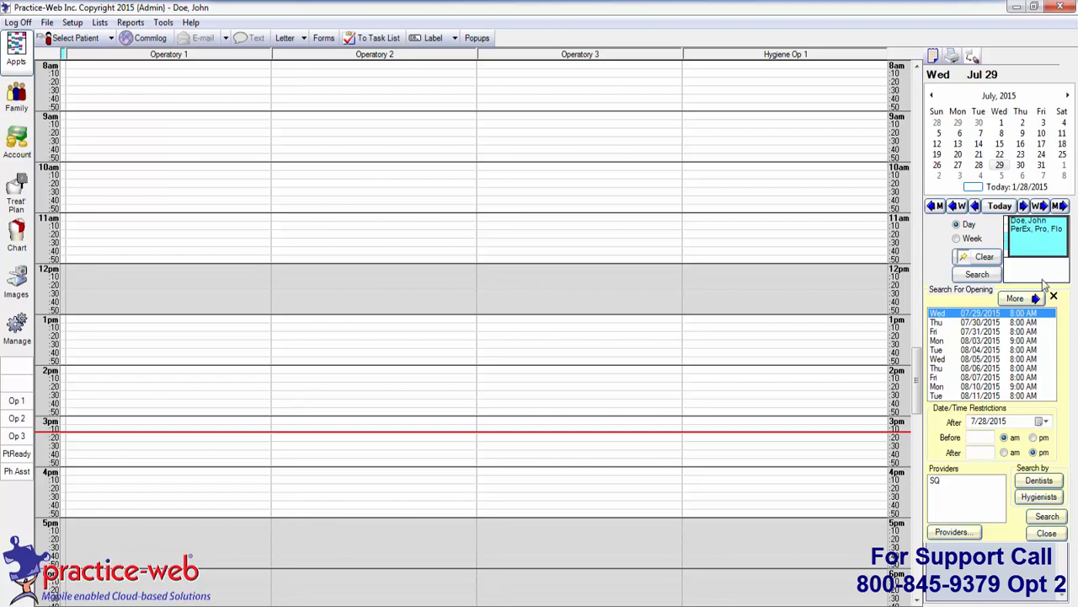
pyautogui.moveTo(1032, 248); pyautogui.dragTo(712, 350)
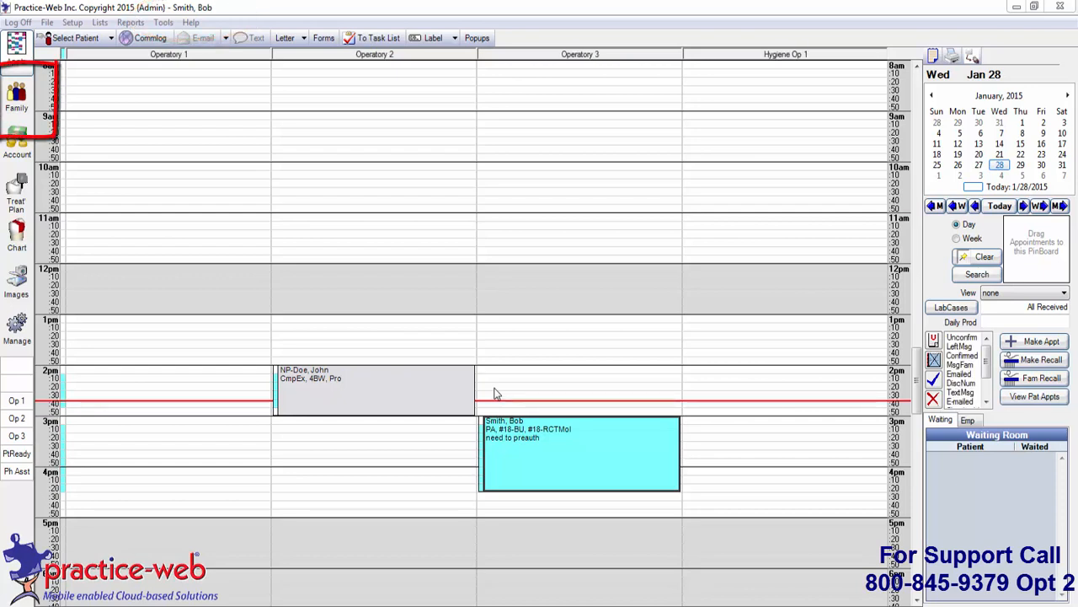
# Open the family record of the patient with the completed 2:00 PM appointment and update their birthdate and Social Security number.
pyautogui.click(432, 393)
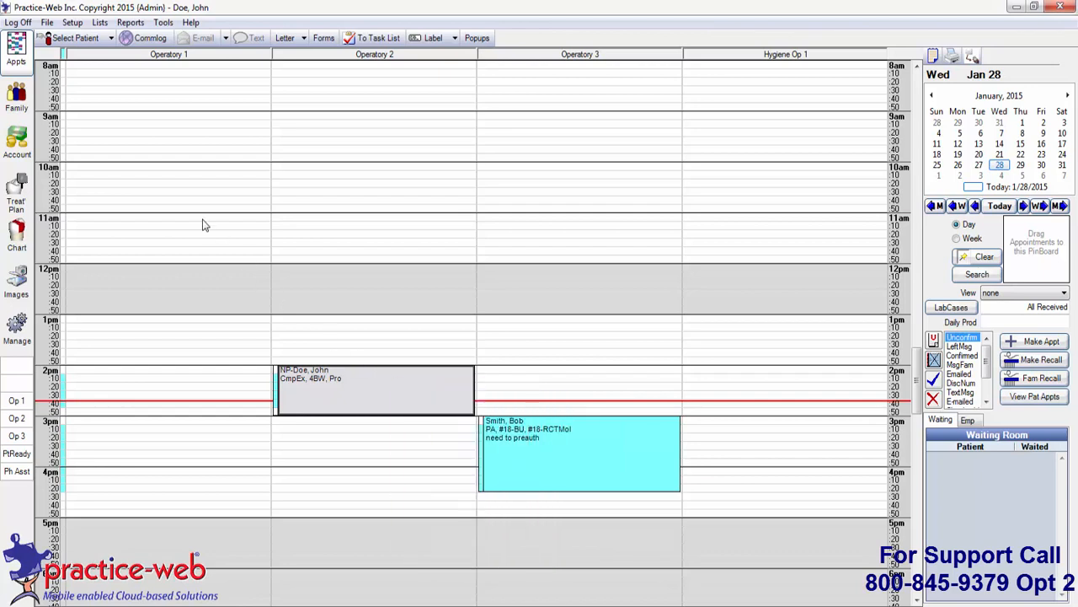
pyautogui.click(17, 97)
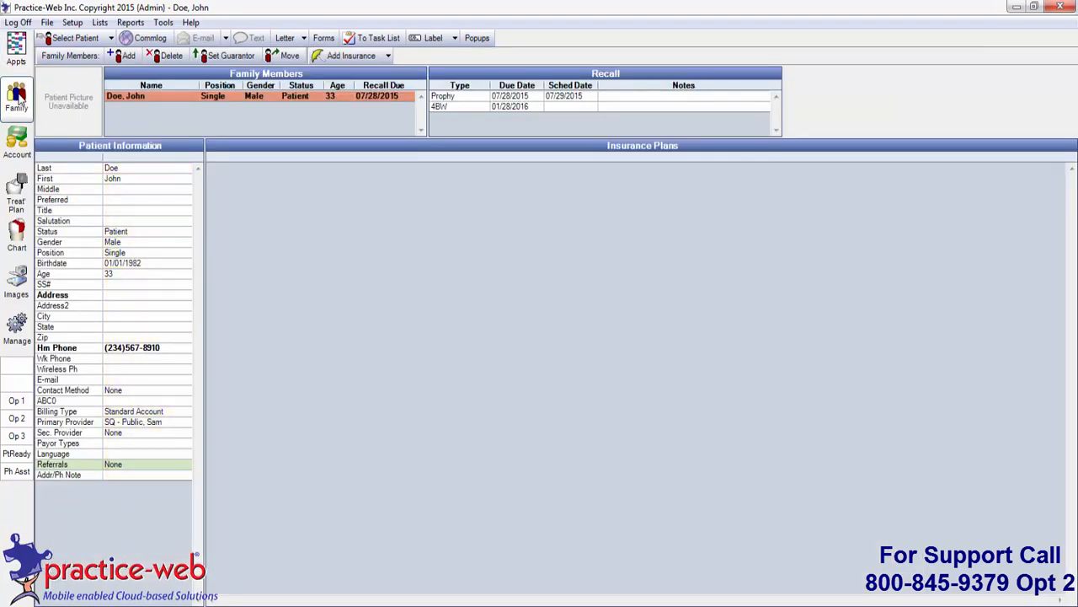
pyautogui.doubleClick(162, 292)
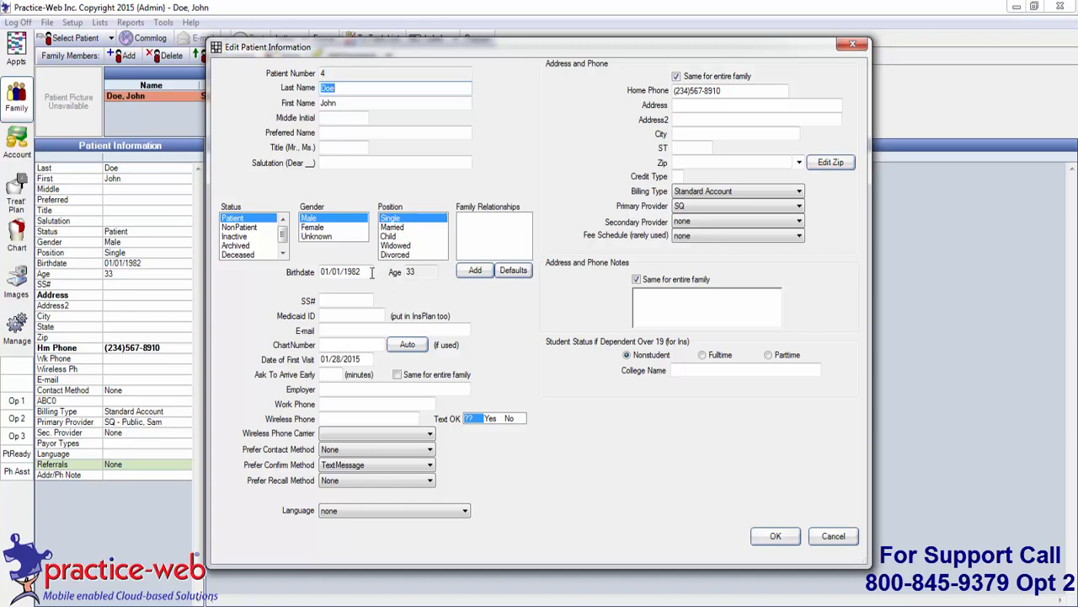
pyautogui.moveTo(369, 271); pyautogui.dragTo(322, 271)
pyautogui.write('010168')
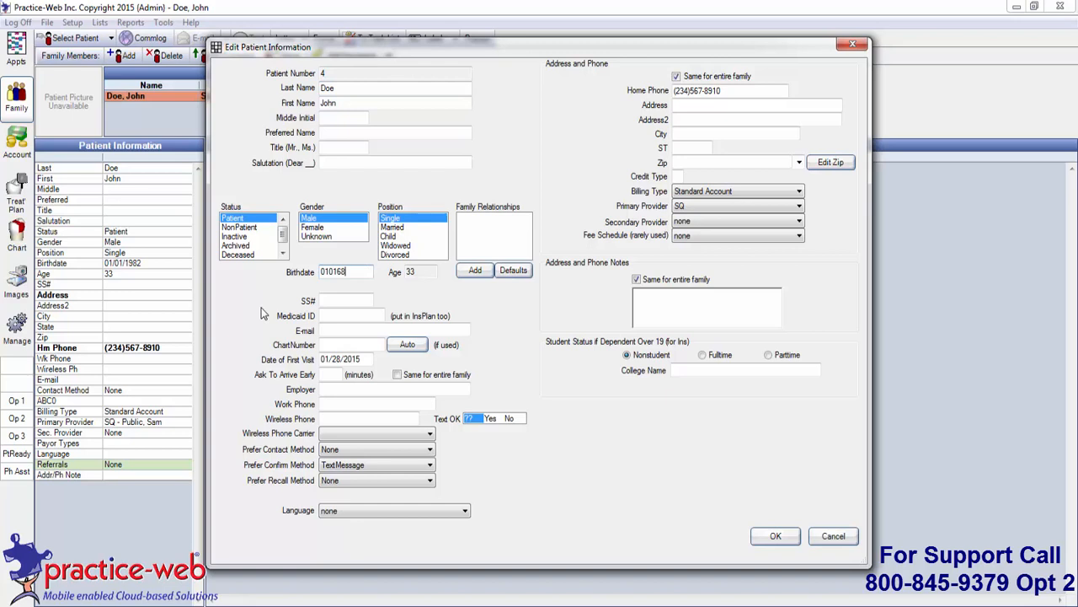
pyautogui.press('Tab')
pyautogui.write('1234')
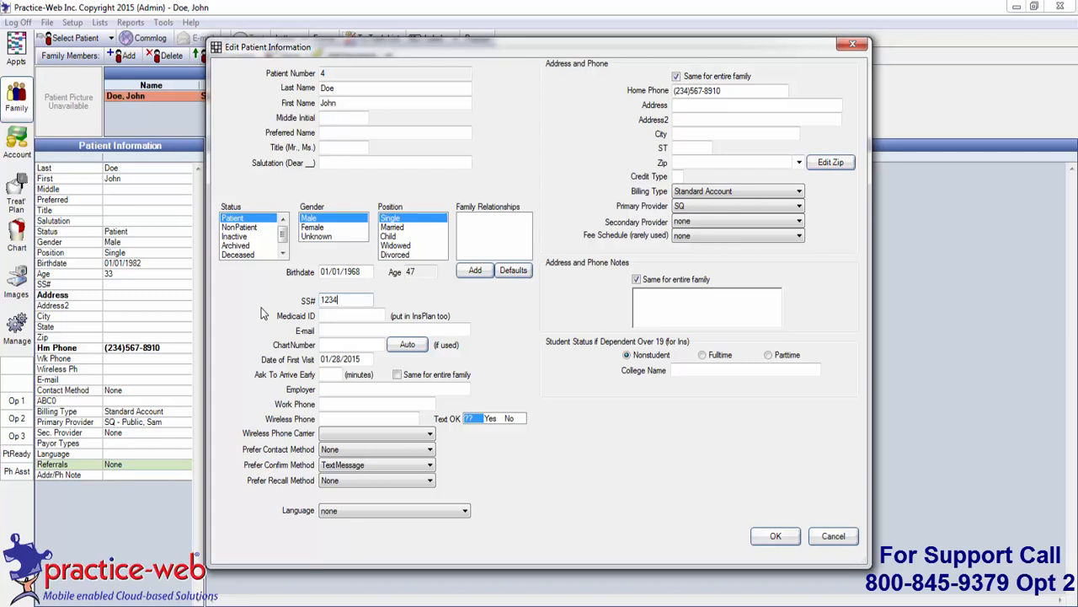
pyautogui.write('56789')
pyautogui.press('Tab')
# Enter the patient's wireless phone number, street address and ZIP code, and save the patient information.
pyautogui.click(327, 418)
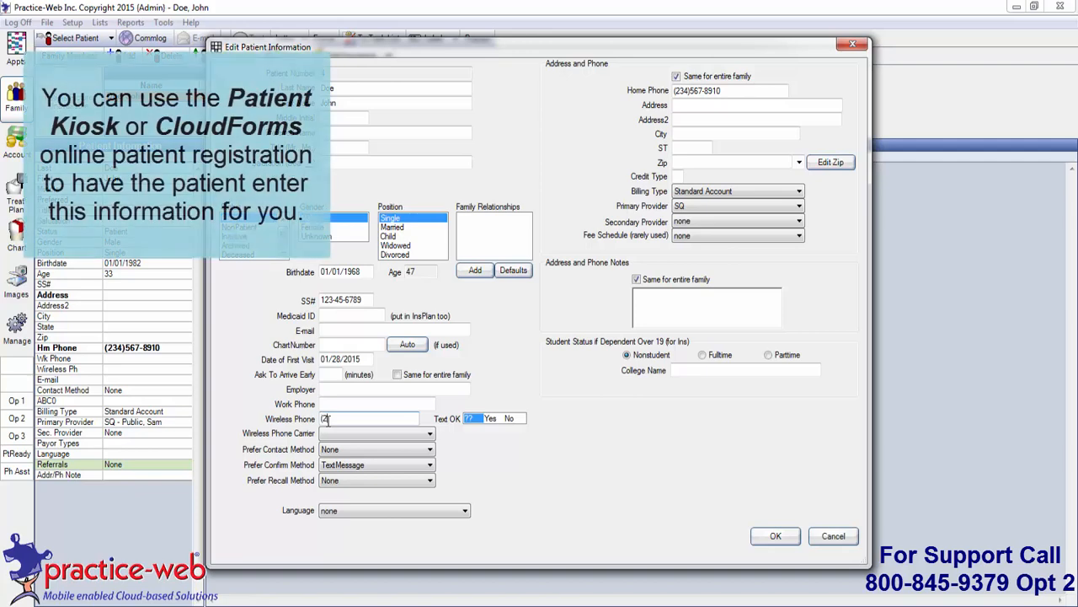
pyautogui.write('(234)567-8910')
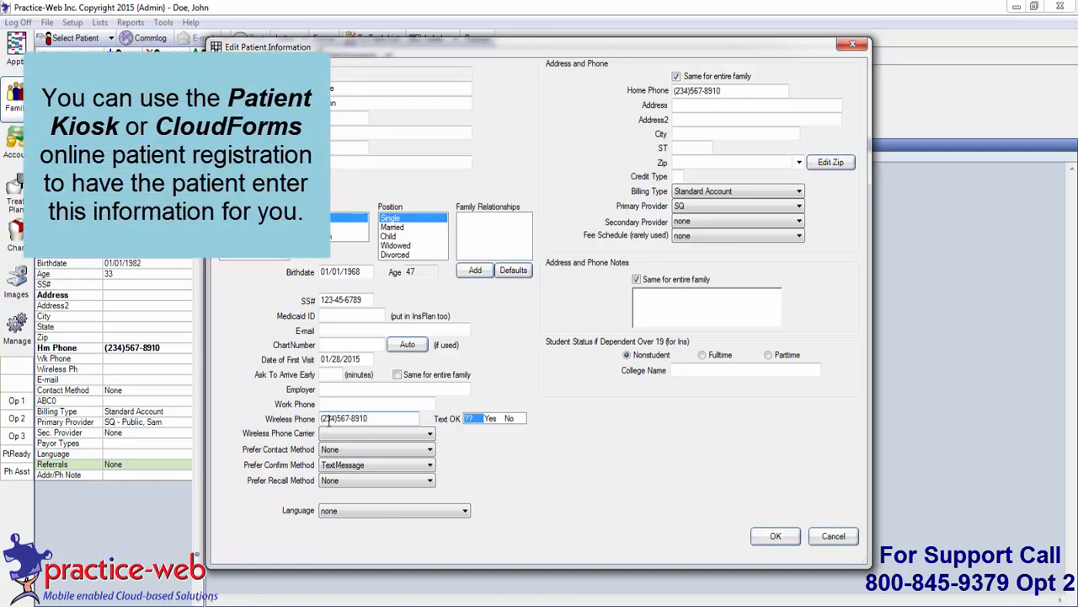
pyautogui.click(679, 105)
pyautogui.write('123')
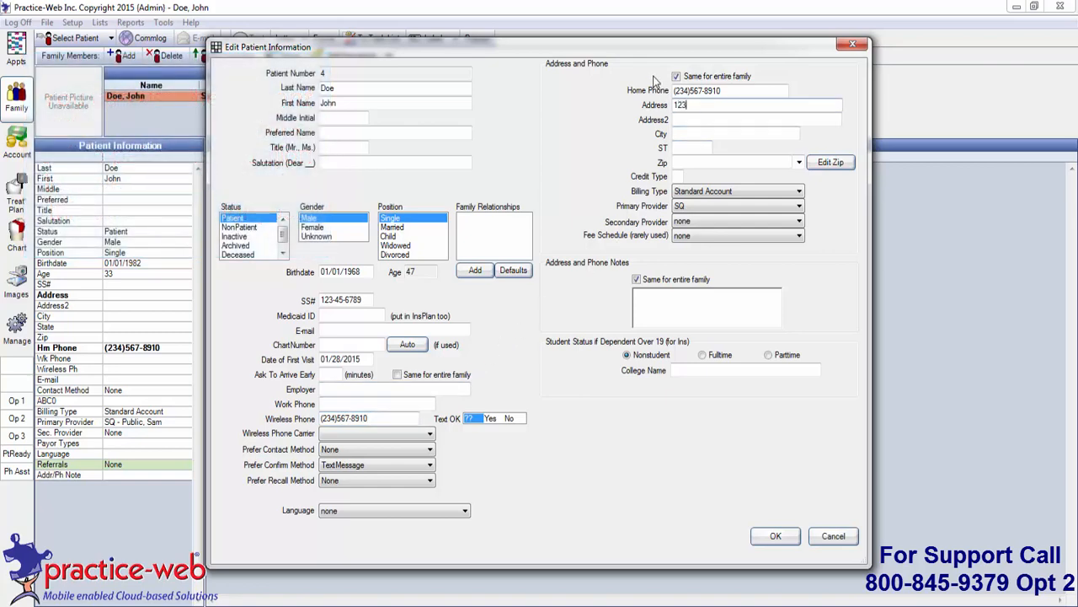
pyautogui.write(' Any Street')
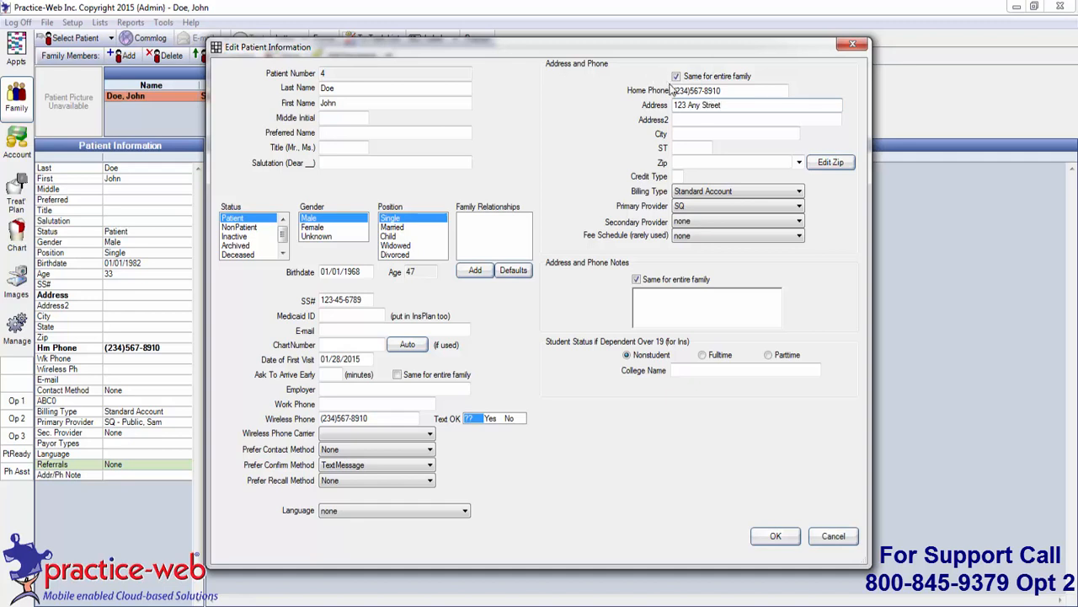
pyautogui.click(694, 165)
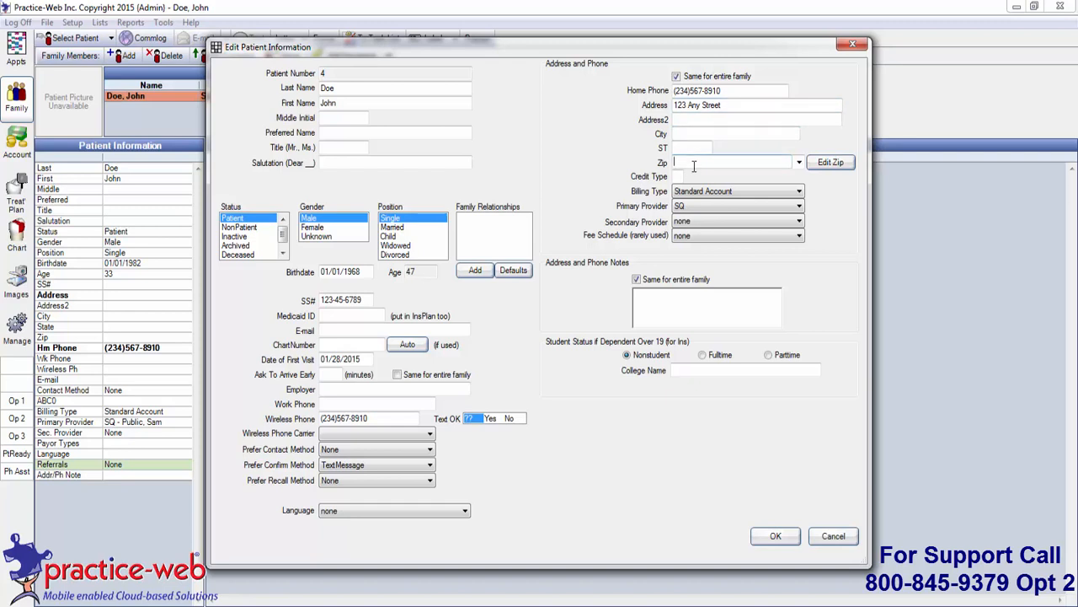
pyautogui.write('95821')
pyautogui.click(775, 536)
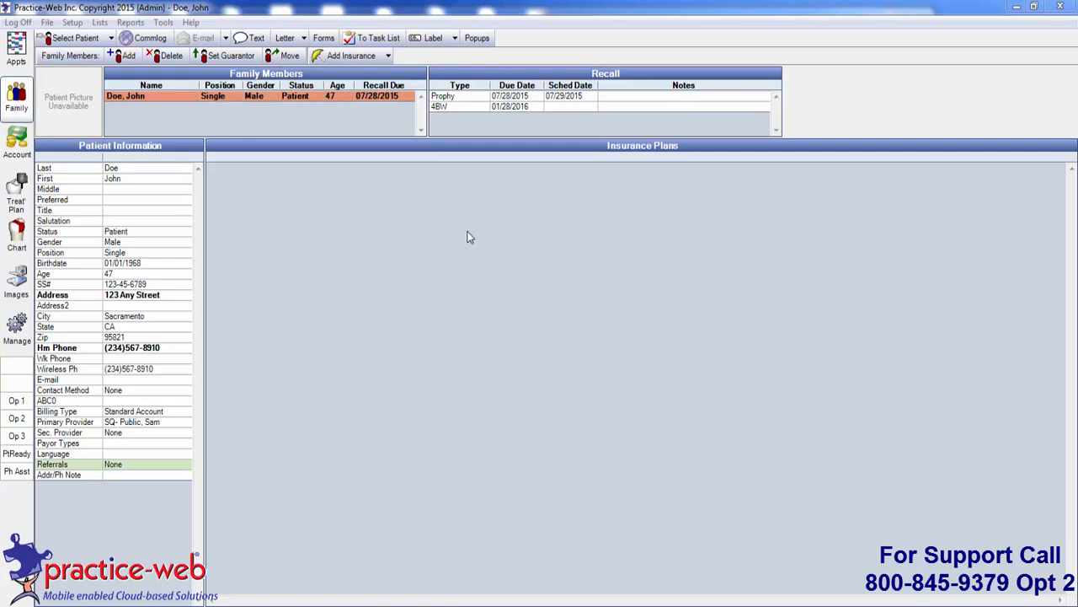
# Add an insurance plan with the patient as subscriber, using carrier Delta Dental (SAC), group name ABC and group number 123.
pyautogui.click(352, 58)
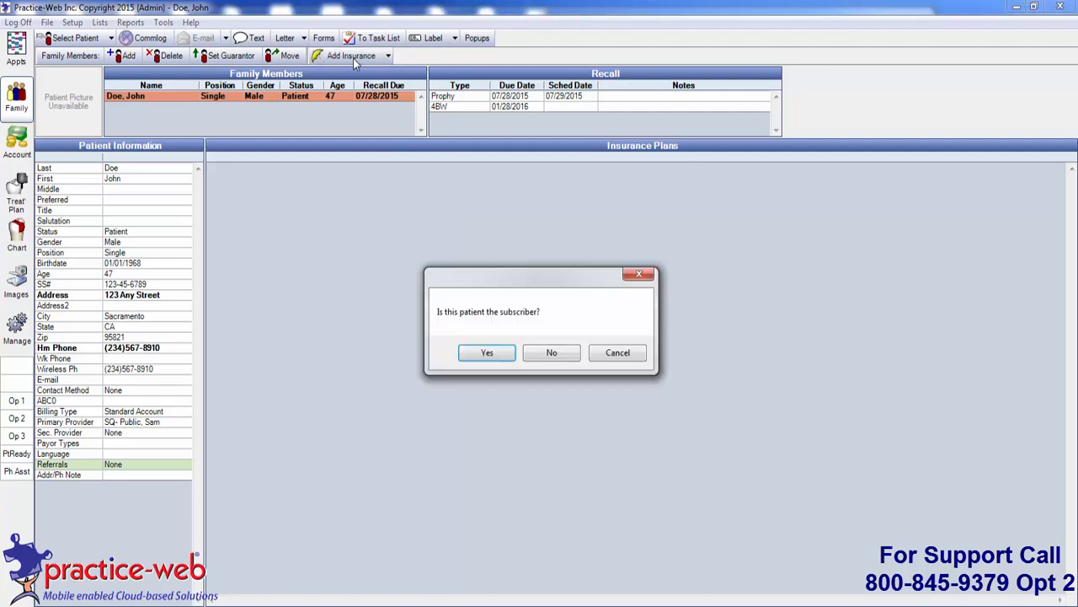
pyautogui.click(503, 356)
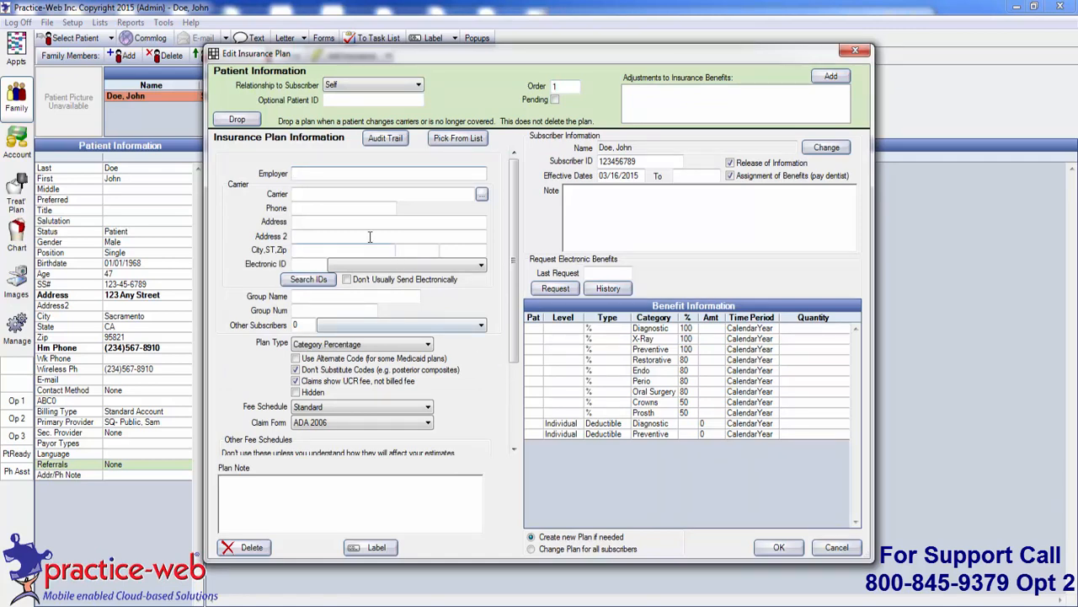
pyautogui.click(310, 194)
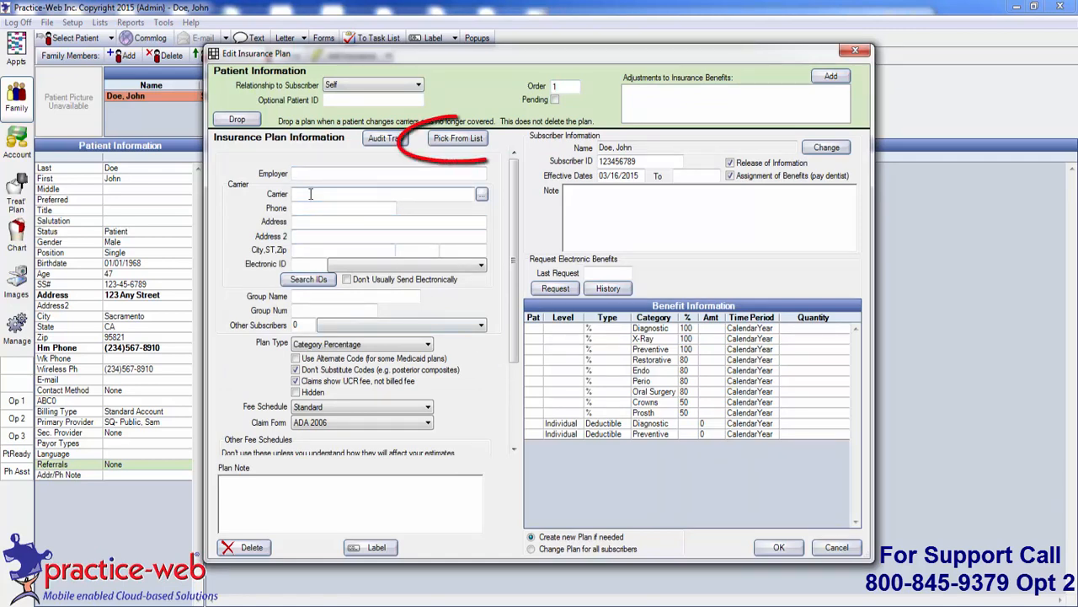
pyautogui.write('Delta')
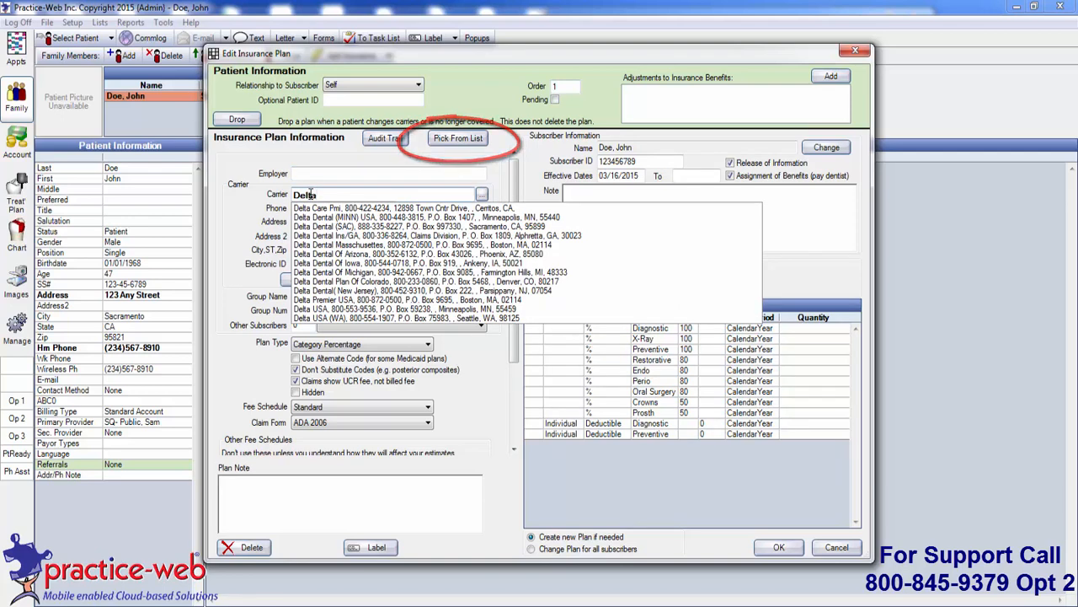
pyautogui.click(322, 227)
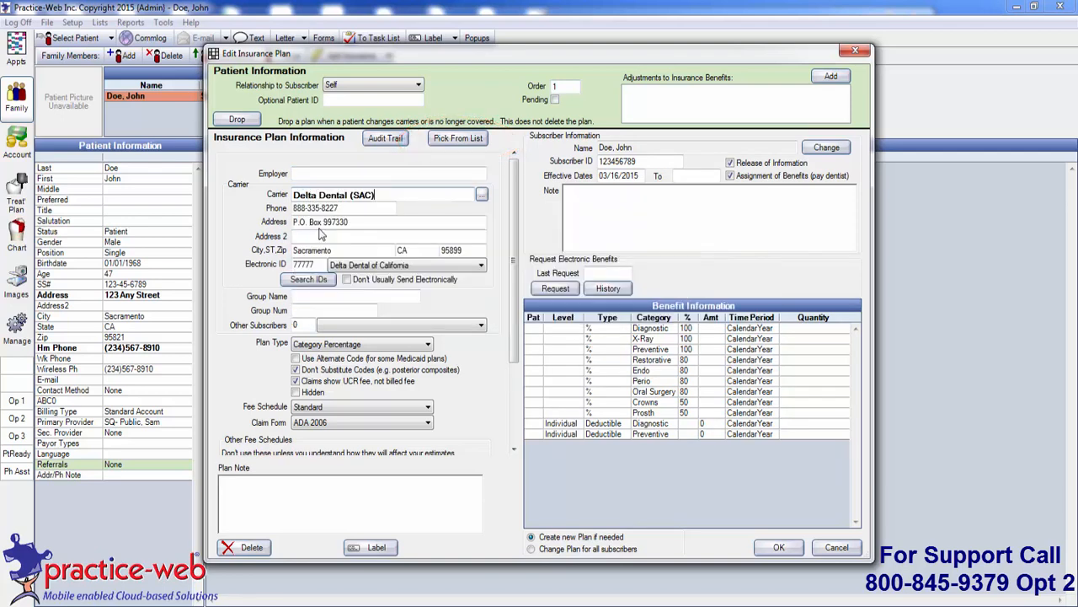
pyautogui.click(340, 296)
pyautogui.write('ABC')
pyautogui.write('123')
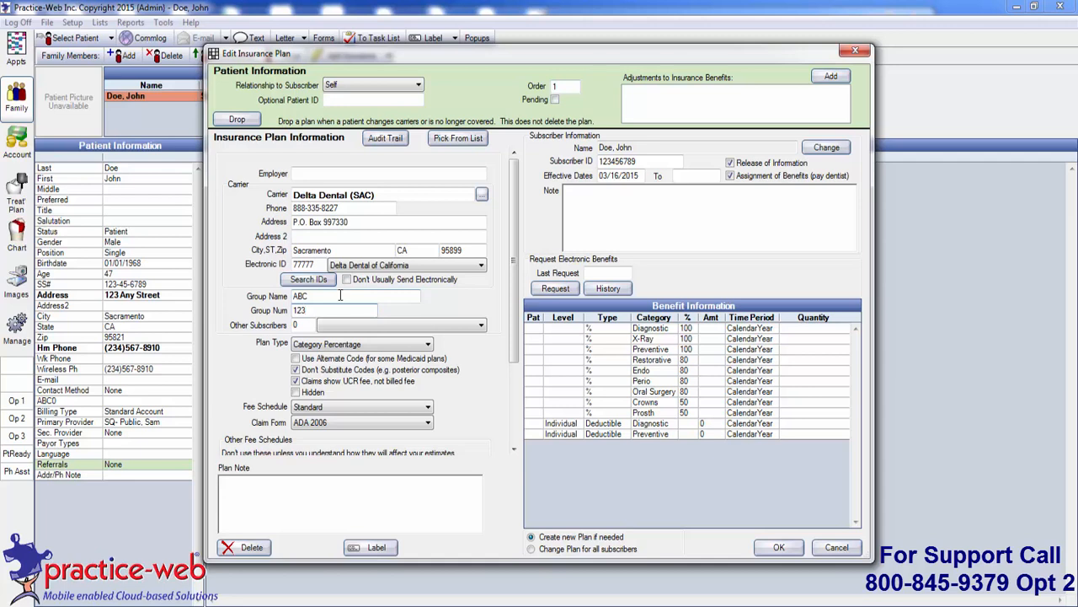
# Set the plan type to Category Percentage, the fee schedule to DELTA DENTAL and the claim form to ADA 2012.
pyautogui.click(376, 345)
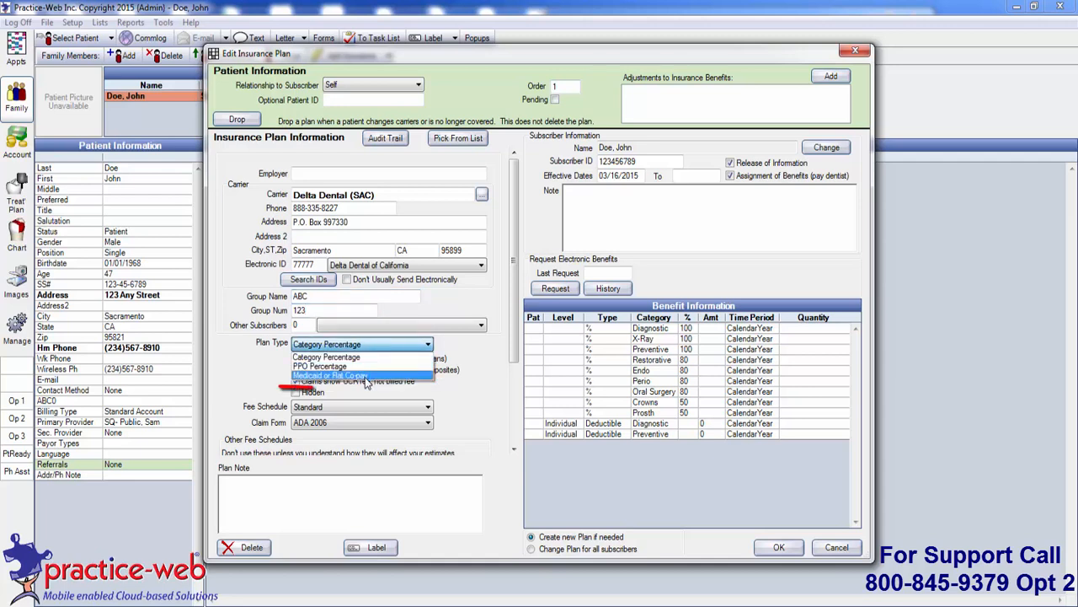
pyautogui.click(358, 357)
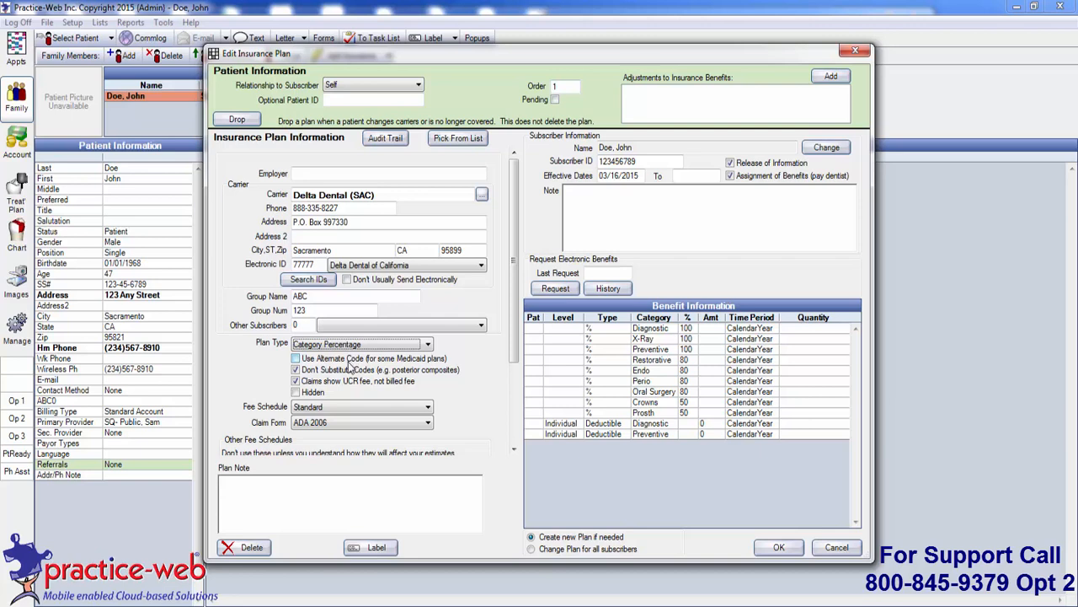
pyautogui.click(343, 410)
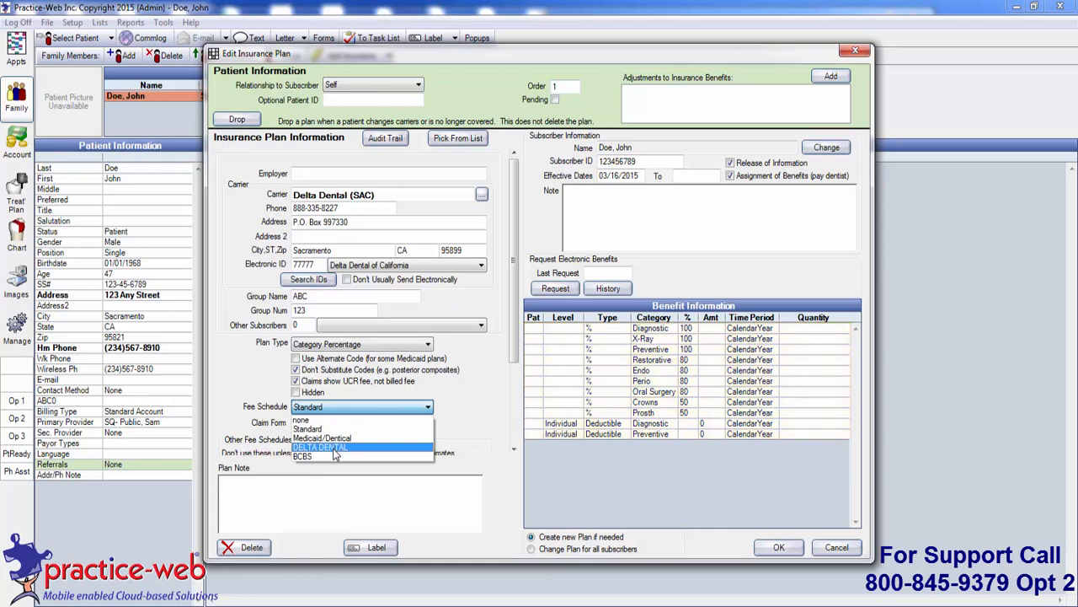
pyautogui.click(335, 448)
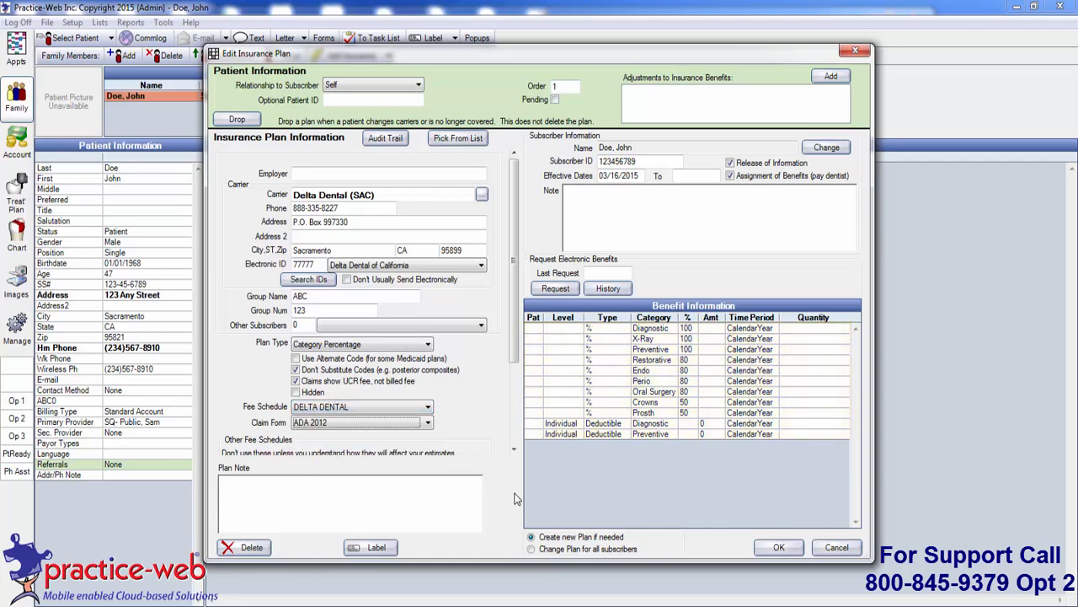
# Open the plan's benefit information and set the individual annual maximum to 1500 and the general deductible to 50.
pyautogui.doubleClick(673, 392)
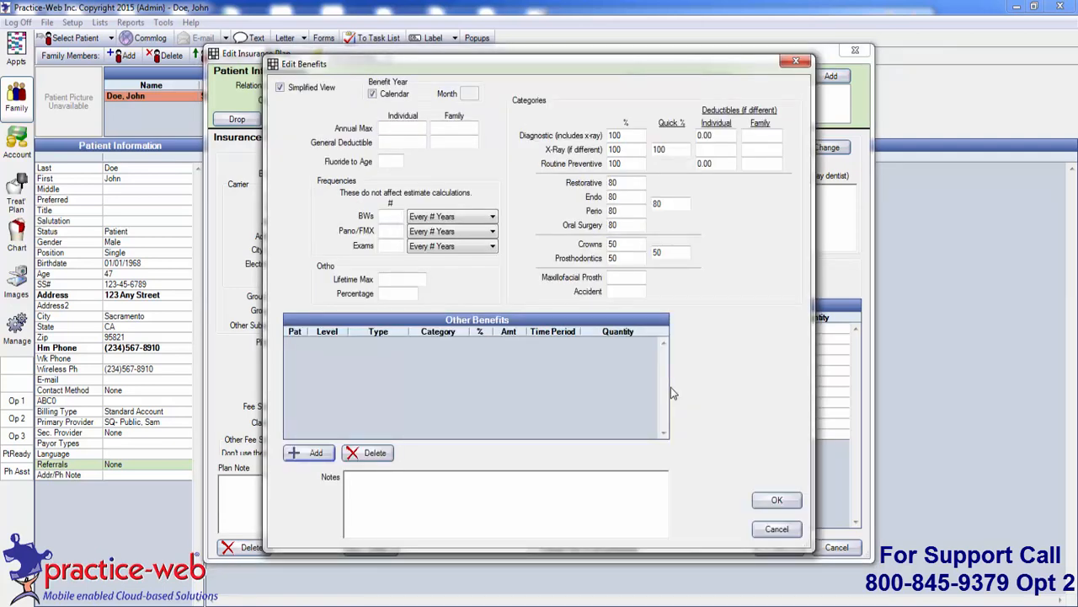
pyautogui.click(412, 128)
pyautogui.write('1500')
pyautogui.click(413, 141)
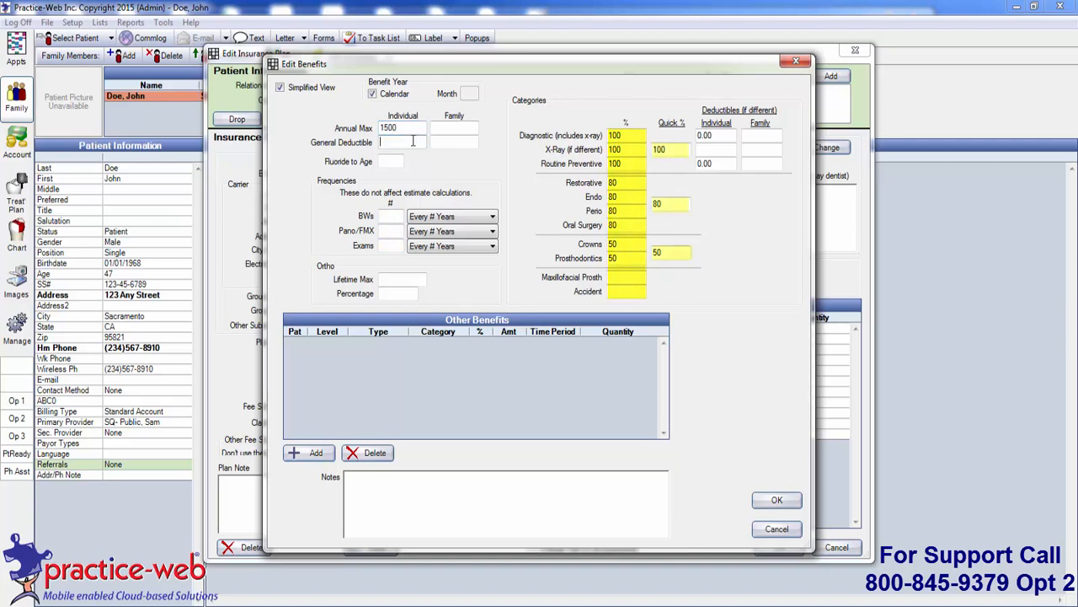
pyautogui.write('50')
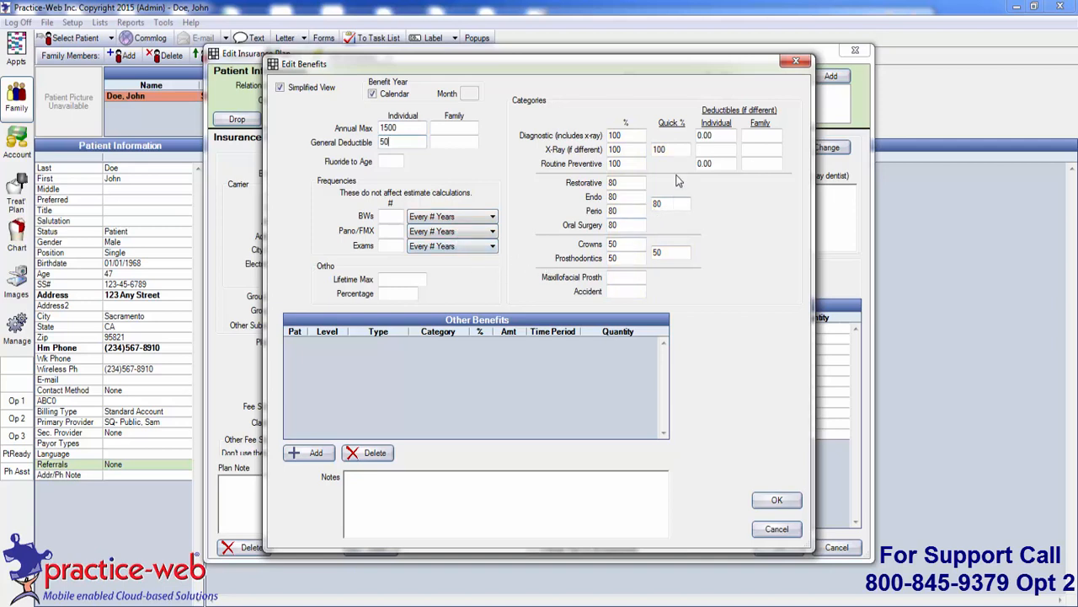
# Set diagnostic, X-ray and preventive coverage to 90%, oral surgery to 45% and the X-ray deductible to 0, and save the plan.
pyautogui.moveTo(674, 149); pyautogui.dragTo(645, 149)
pyautogui.write('9')
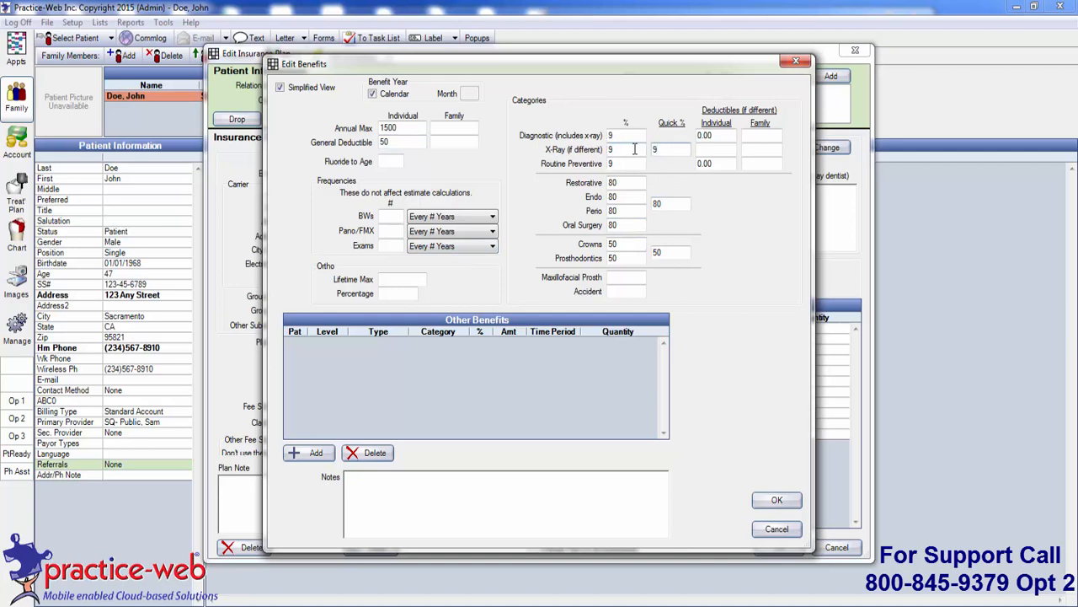
pyautogui.write('0')
pyautogui.moveTo(625, 225); pyautogui.dragTo(601, 221)
pyautogui.write('45')
pyautogui.click(701, 149)
pyautogui.write('0')
pyautogui.click(775, 502)
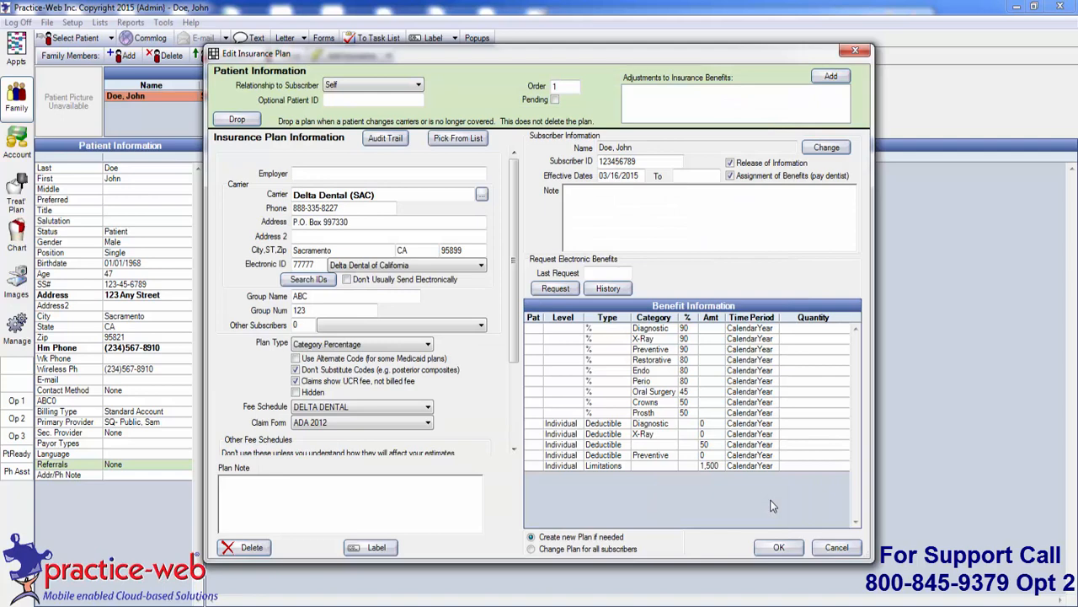
pyautogui.click(775, 548)
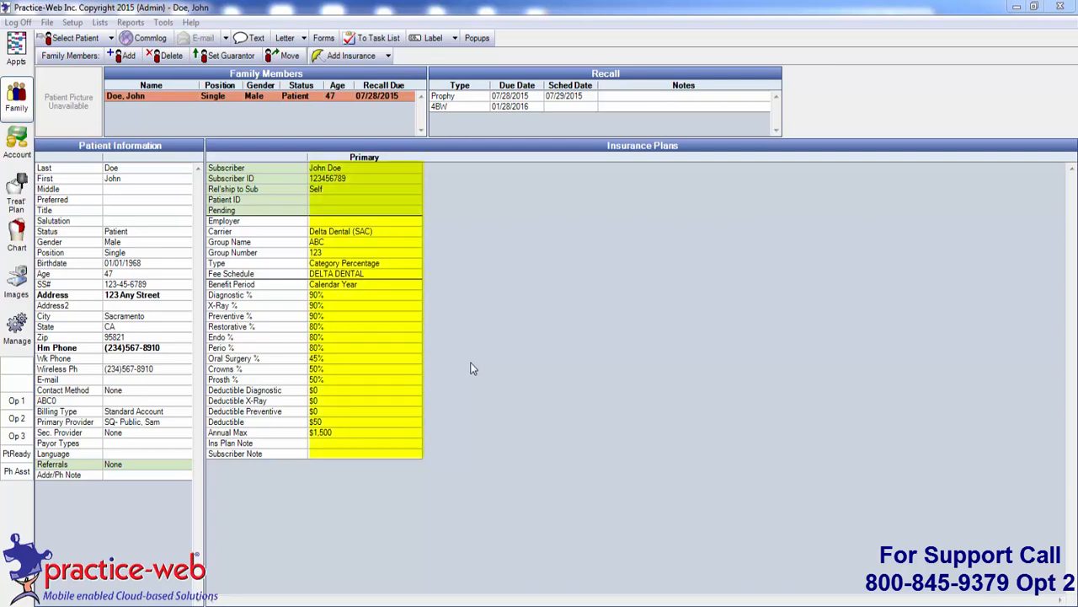
# Drop the patient's Delta Dental (SAC) plan and check the list of insurance plans for the family.
pyautogui.doubleClick(384, 305)
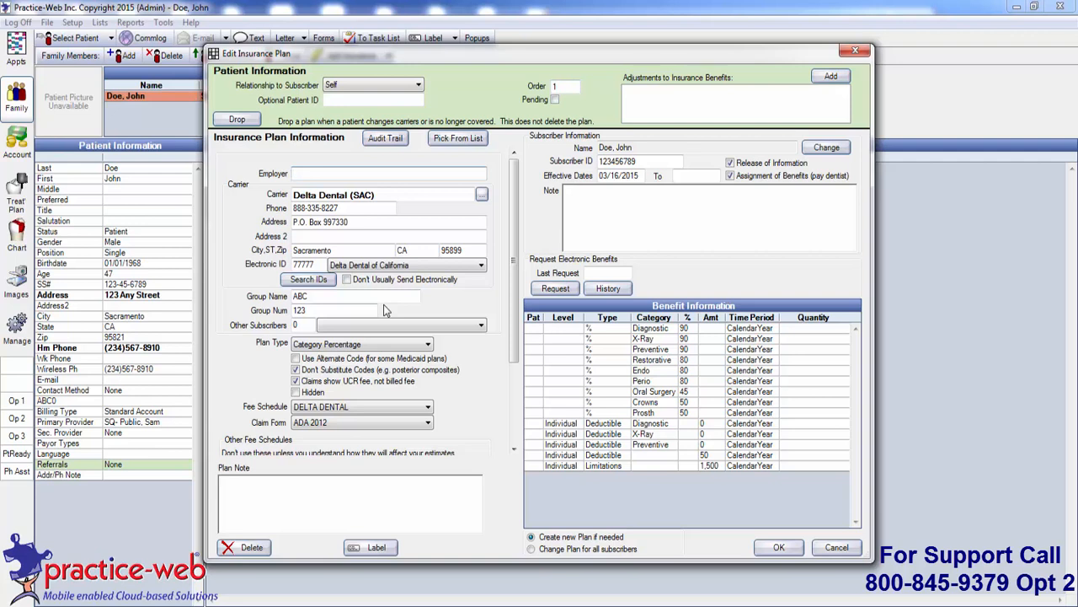
pyautogui.click(244, 123)
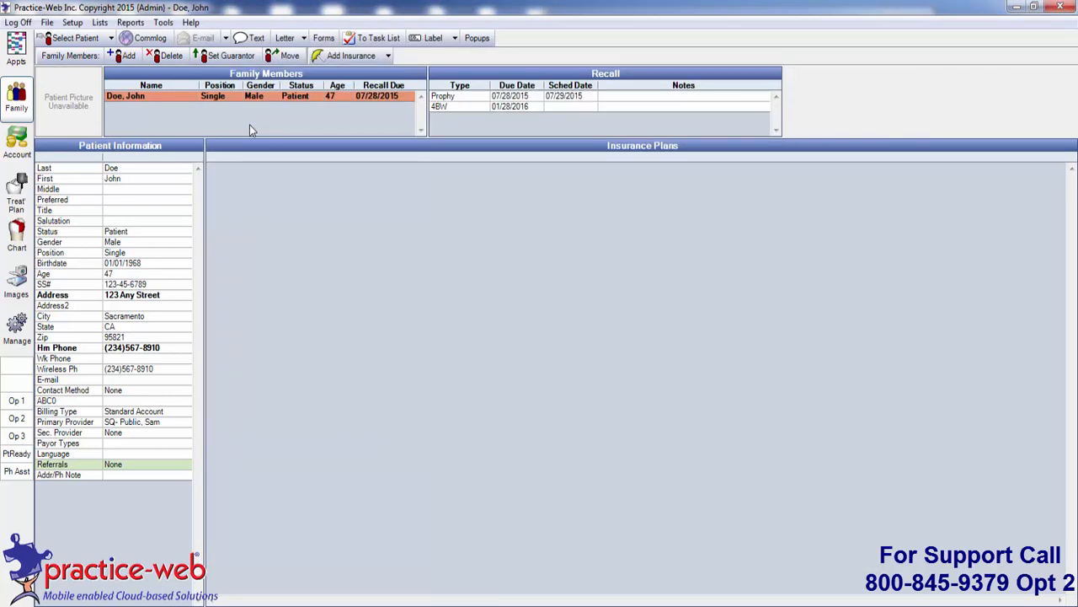
pyautogui.click(388, 56)
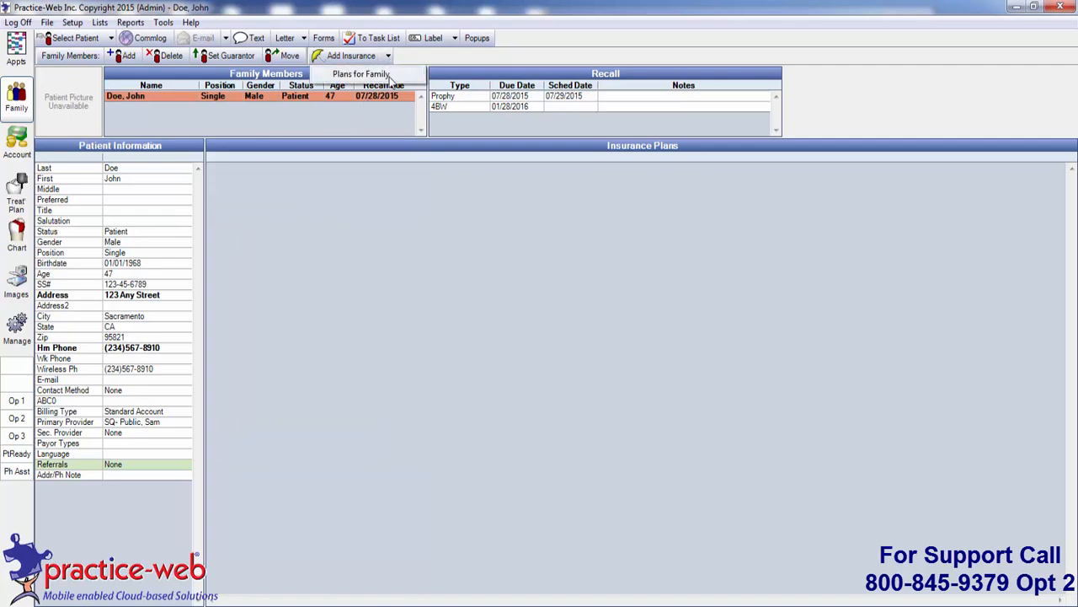
pyautogui.click(390, 78)
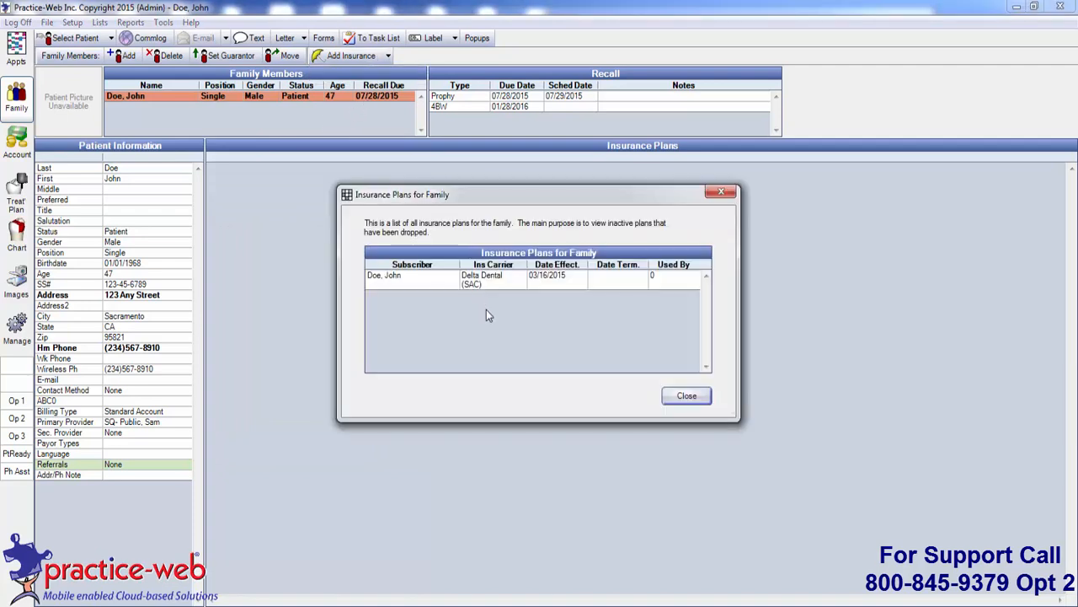
pyautogui.click(696, 396)
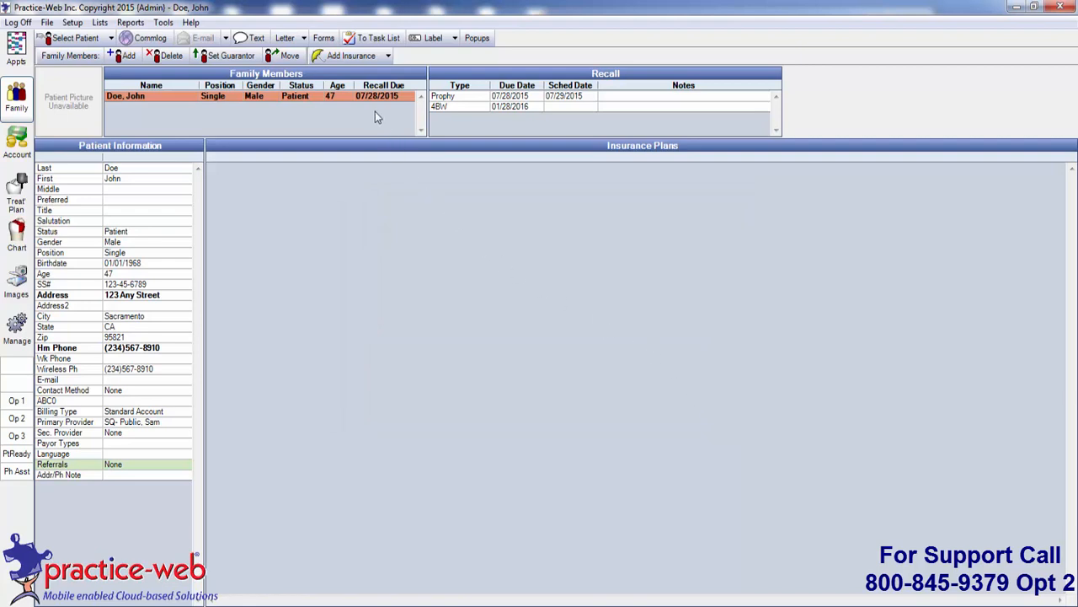
# Add a new plan with the patient as subscriber, using the existing Blue Cross/Blue Shield plan with group name XYZ, and save it.
pyautogui.click(350, 56)
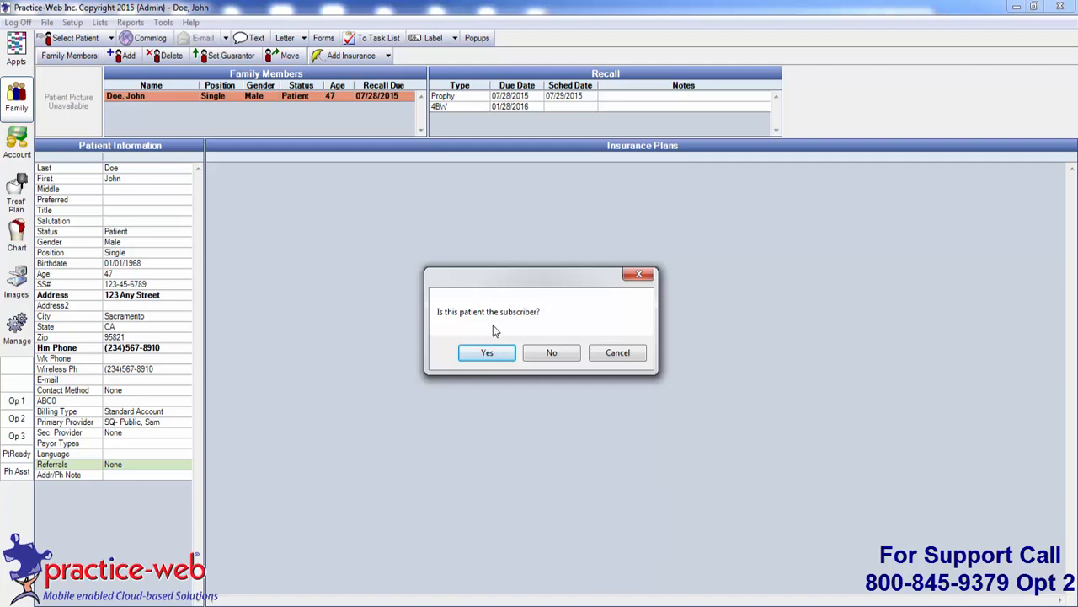
pyautogui.click(495, 357)
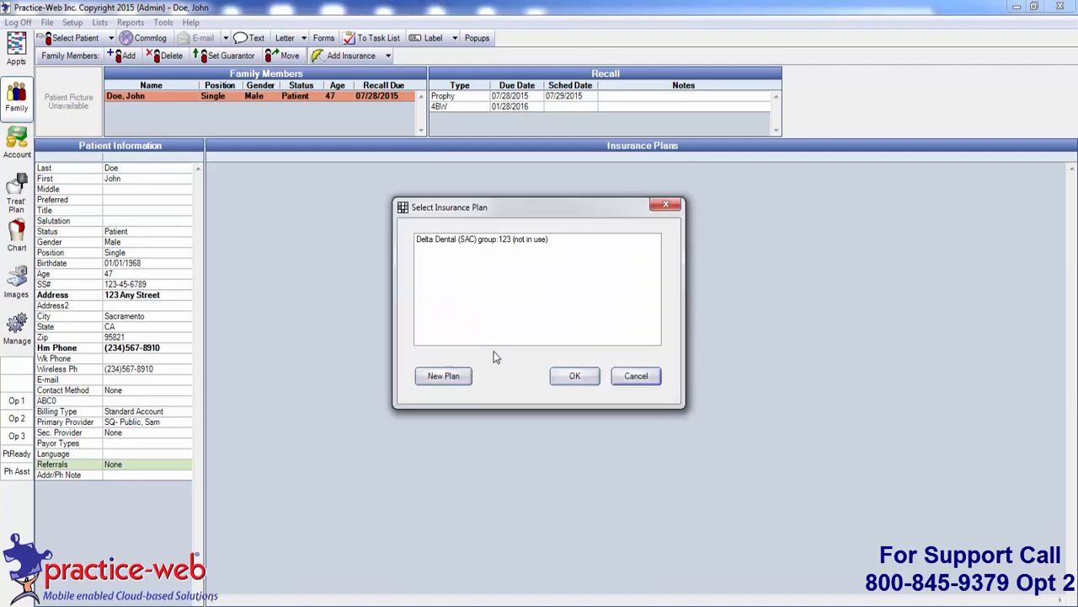
pyautogui.click(453, 376)
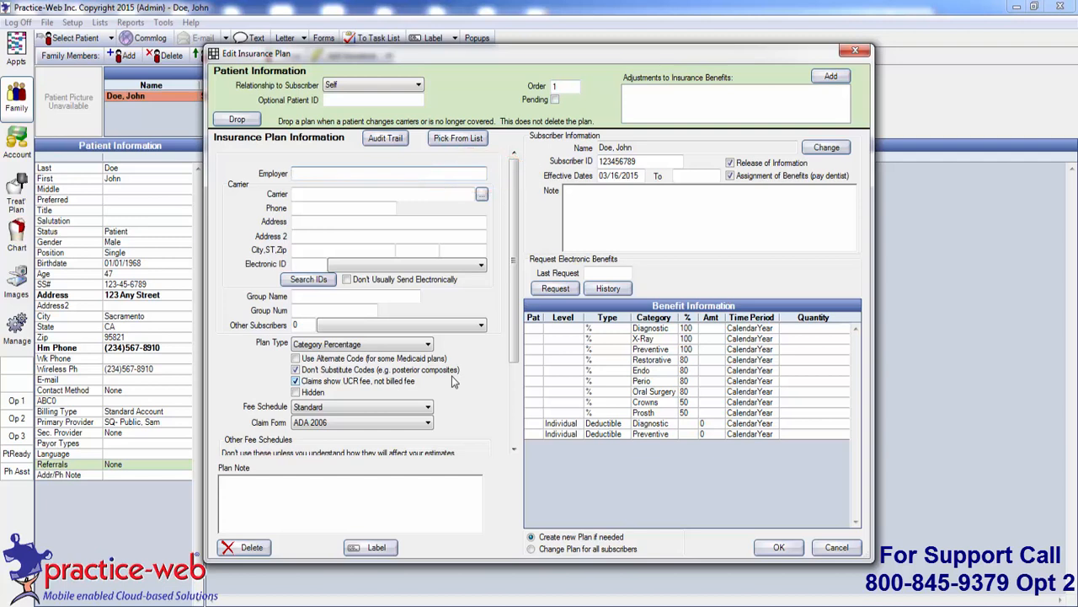
pyautogui.click(459, 139)
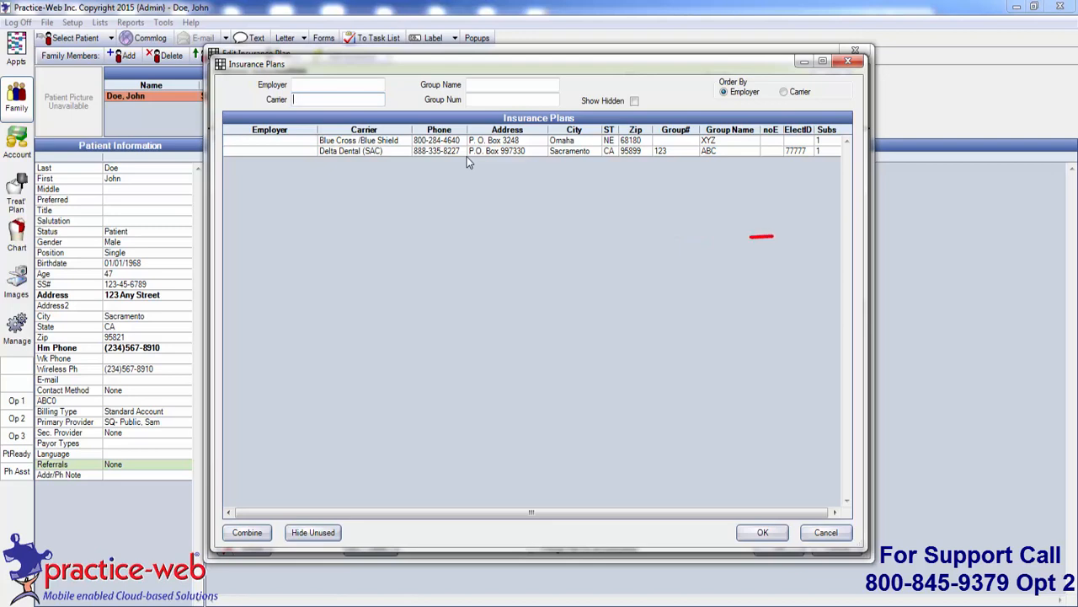
pyautogui.click(420, 143)
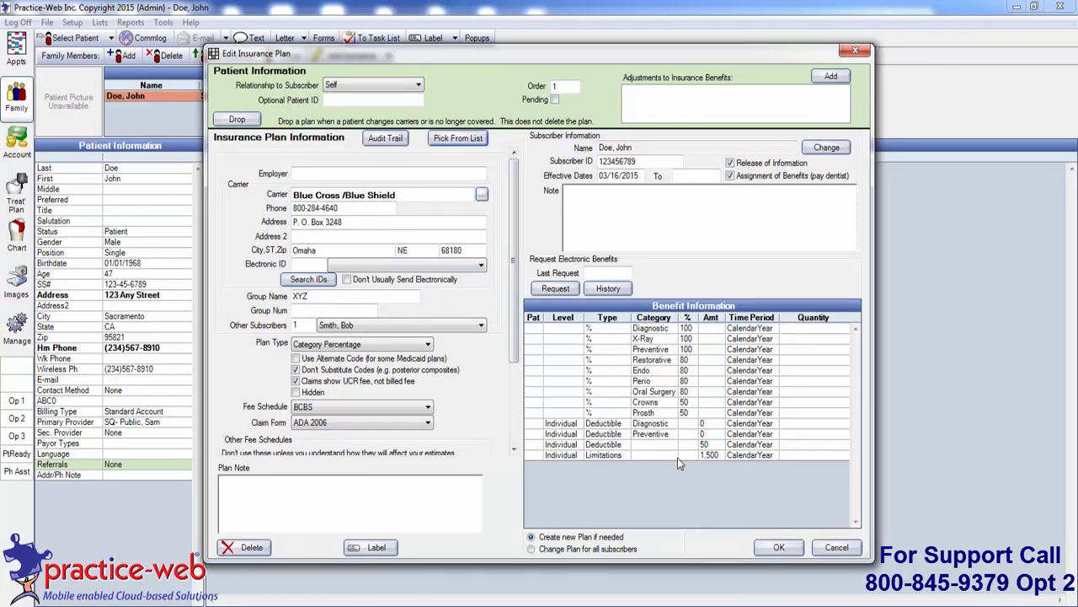
pyautogui.click(771, 549)
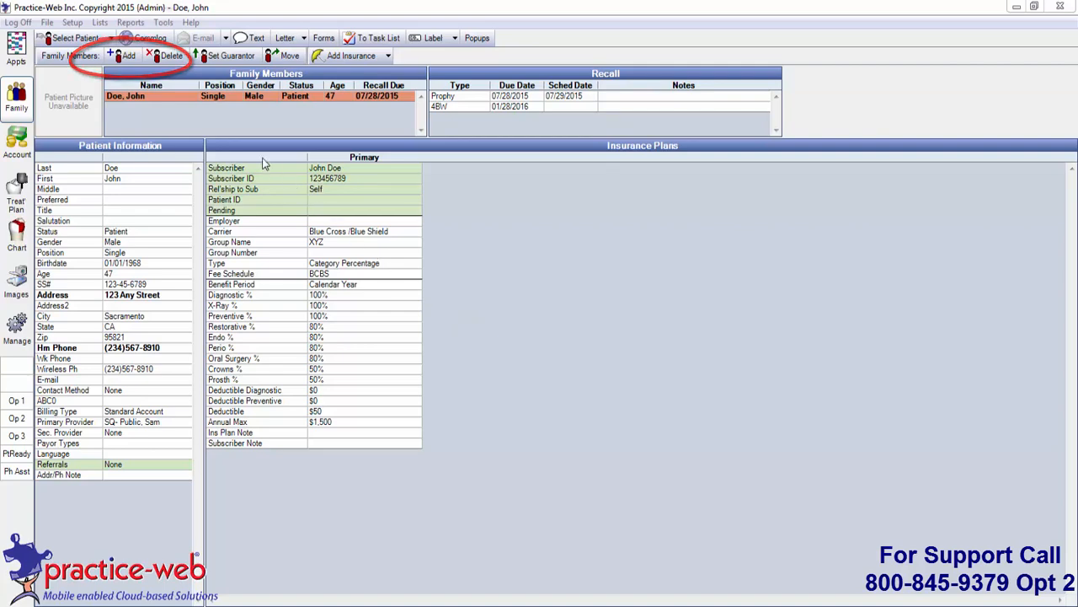
# Add a new family member with the spouse's first name, gender Female and position Married, and save the record.
pyautogui.click(126, 55)
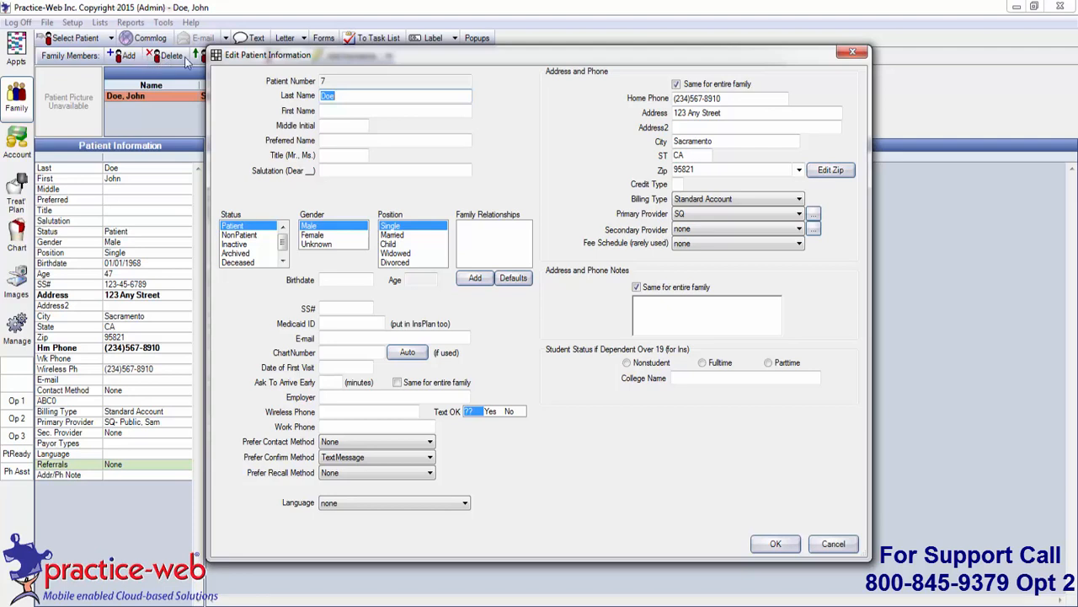
pyautogui.click(345, 110)
pyautogui.write('Jane')
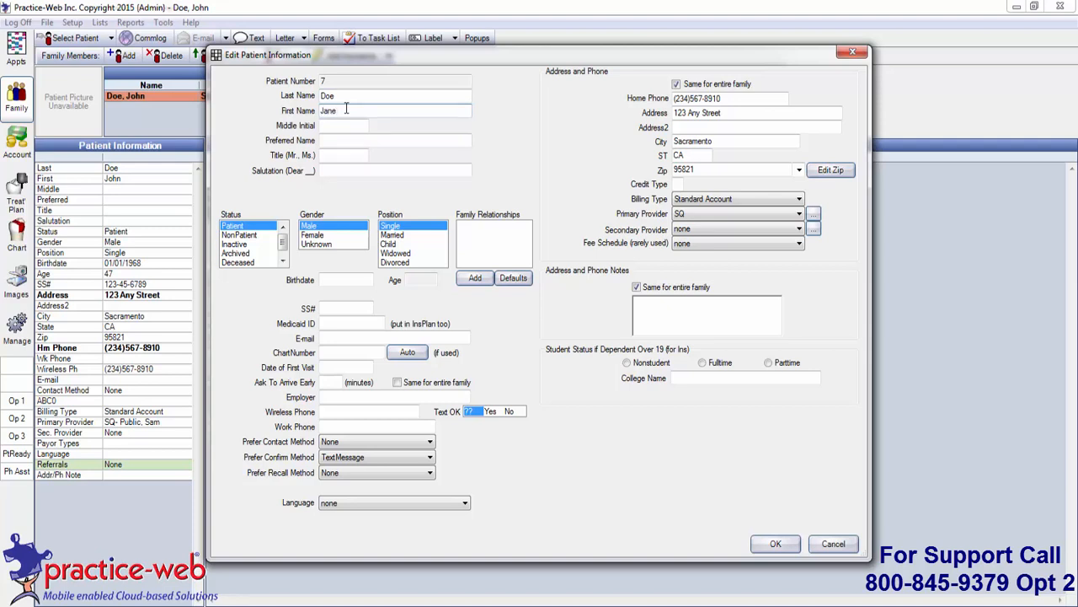
pyautogui.click(328, 236)
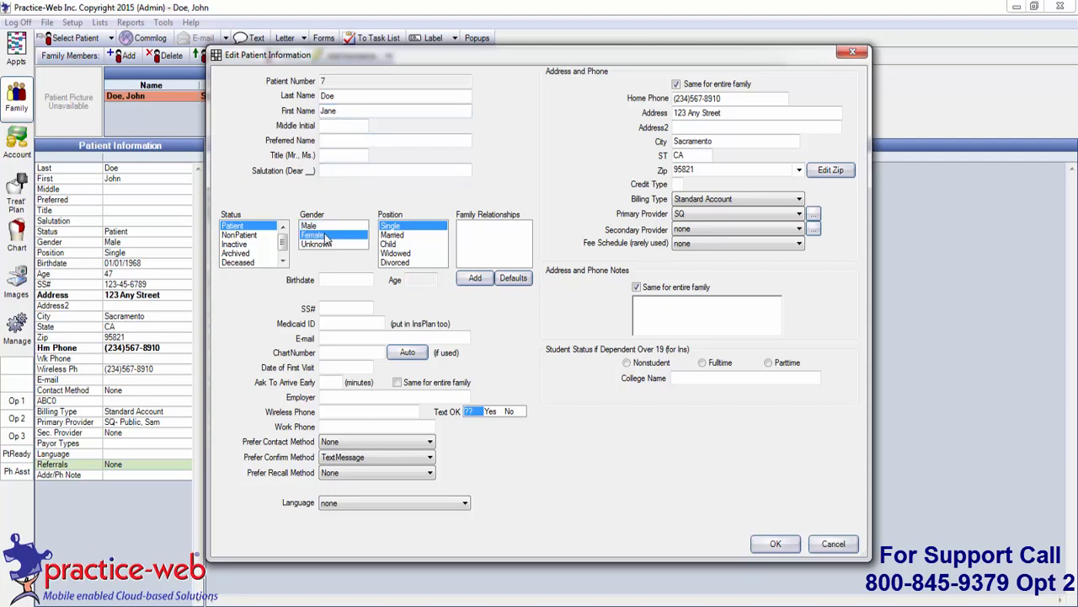
pyautogui.click(390, 237)
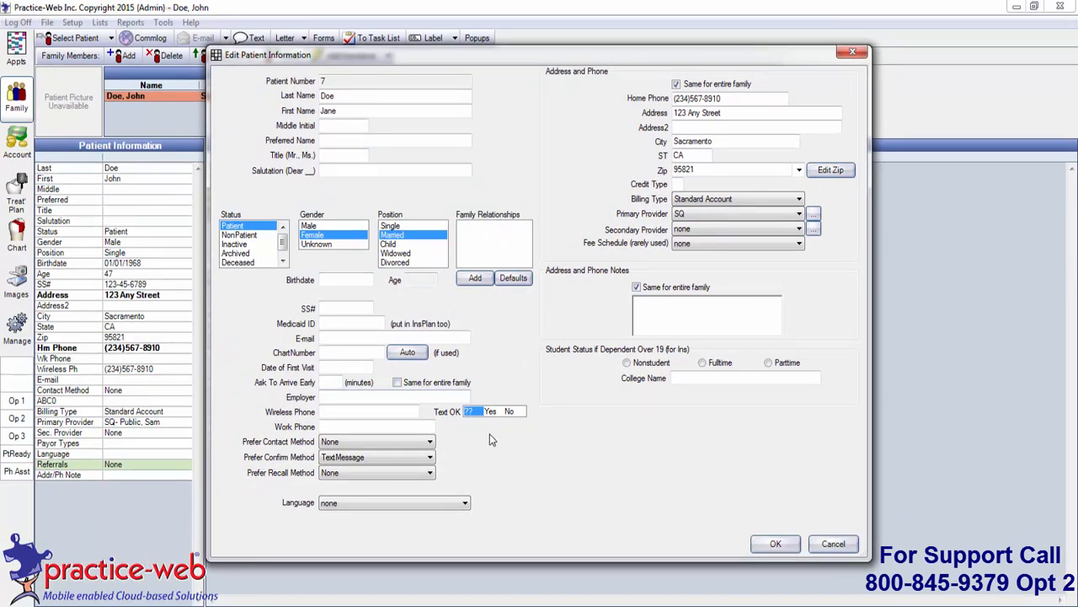
pyautogui.click(772, 544)
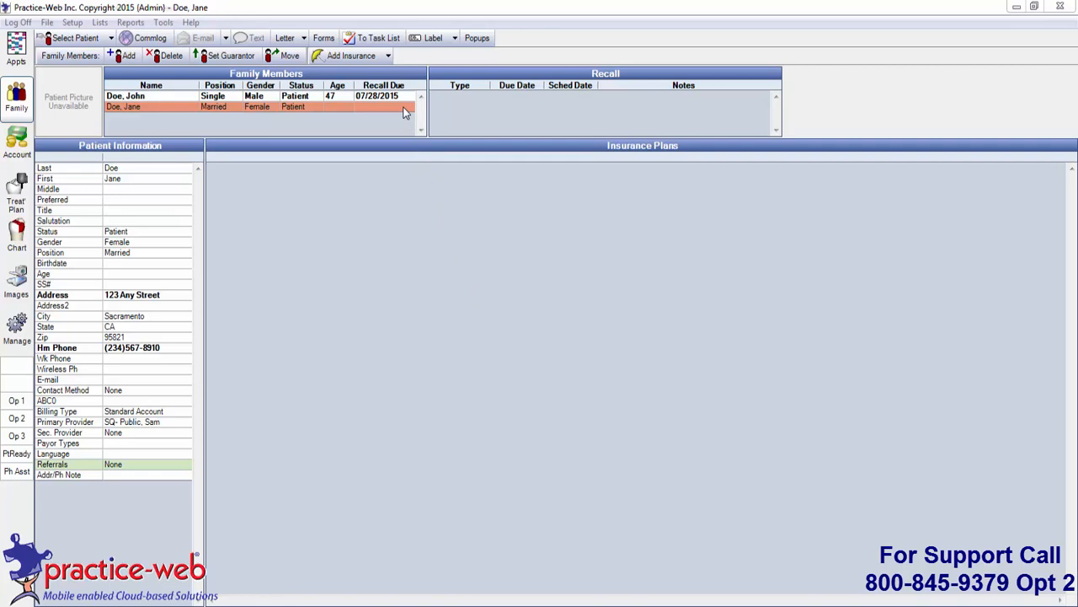
# Add the existing Blue Cross/Blue Shield plan to the new family member with the husband as subscriber and relationship Spouse, and save it.
pyautogui.click(365, 57)
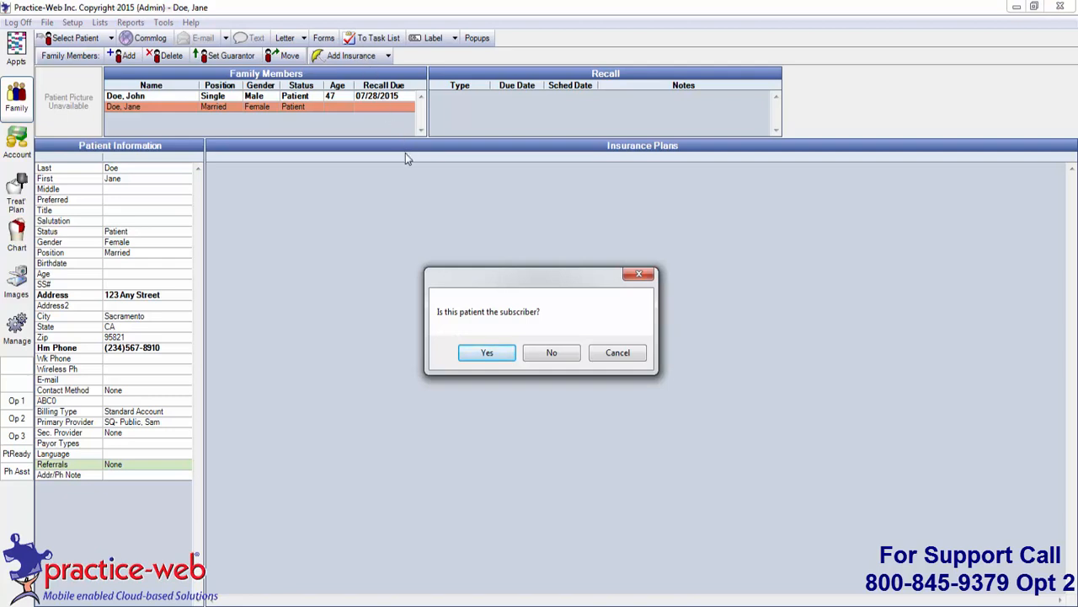
pyautogui.click(533, 361)
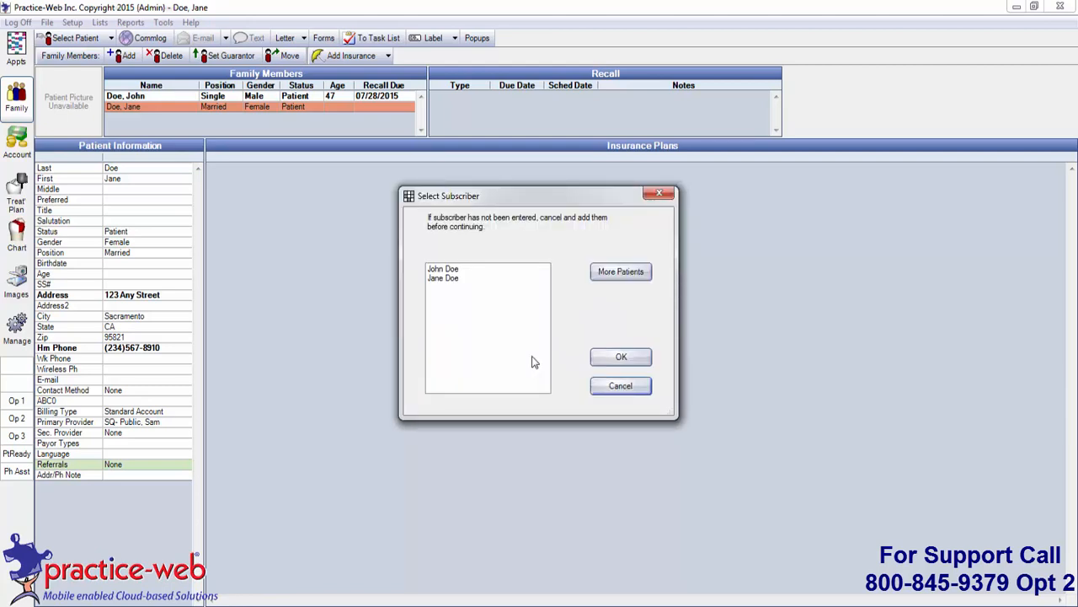
pyautogui.click(455, 270)
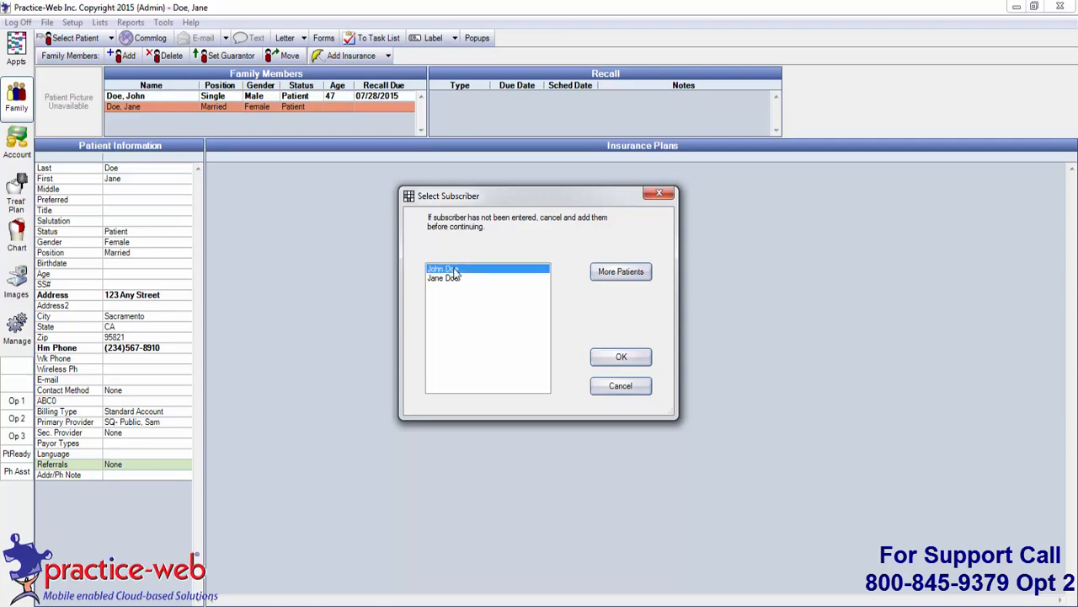
pyautogui.doubleClick(455, 269)
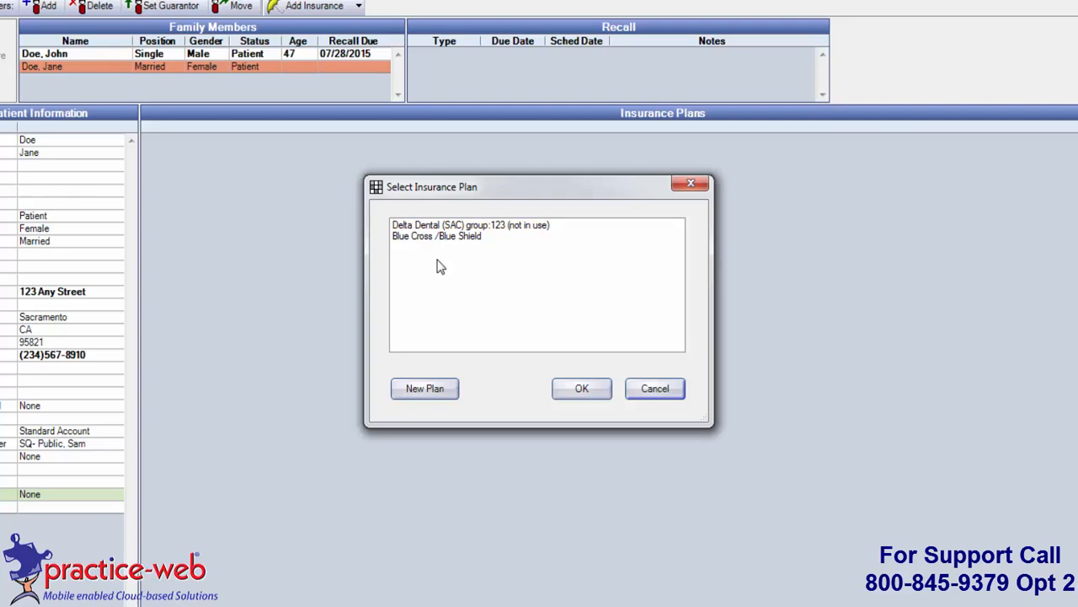
pyautogui.click(429, 237)
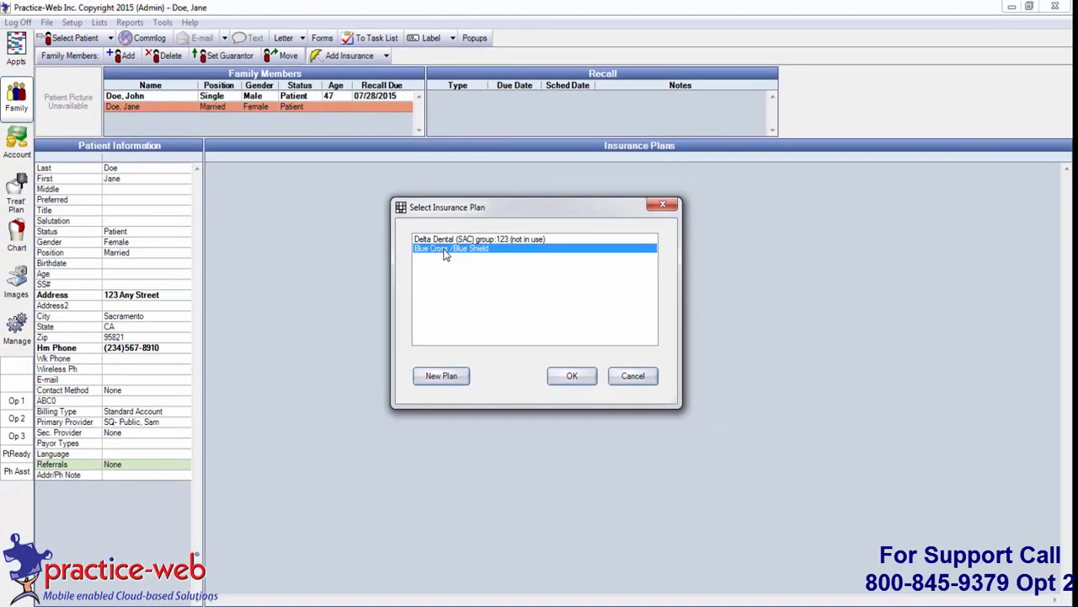
pyautogui.doubleClick(446, 249)
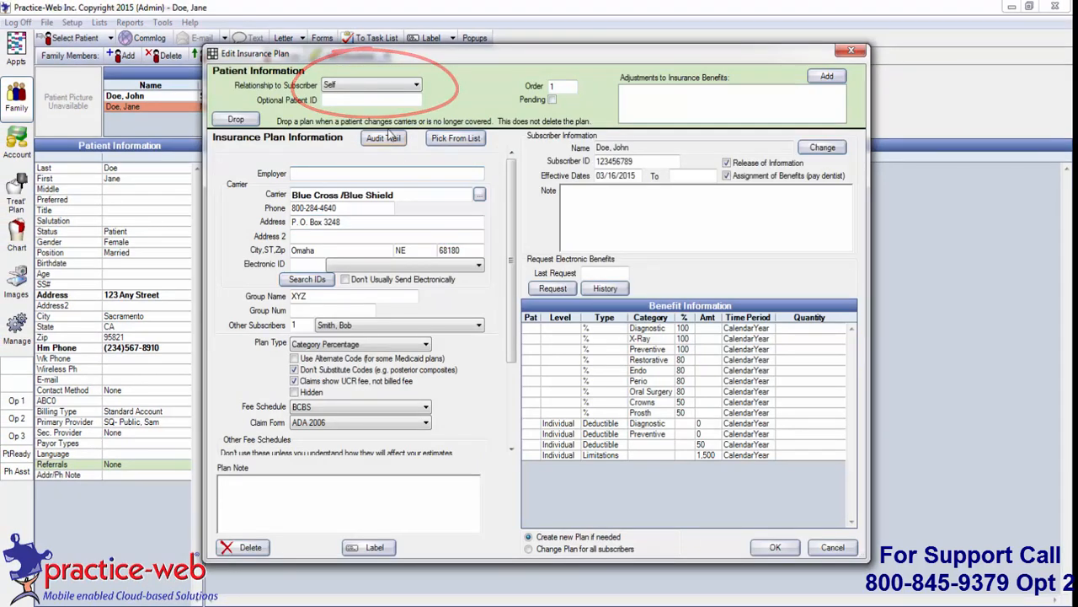
pyautogui.click(375, 87)
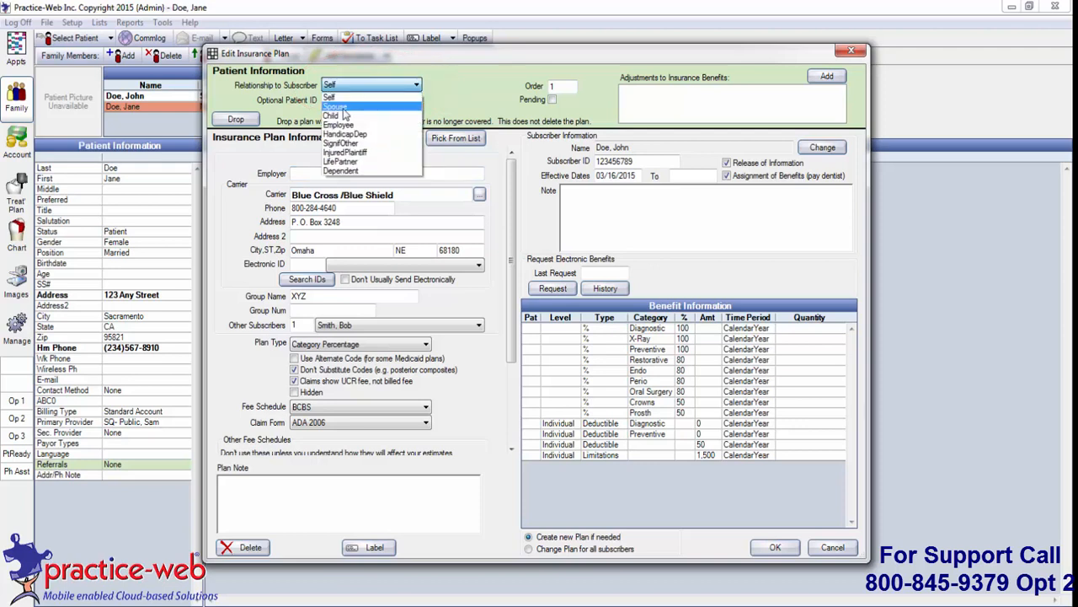
pyautogui.click(338, 107)
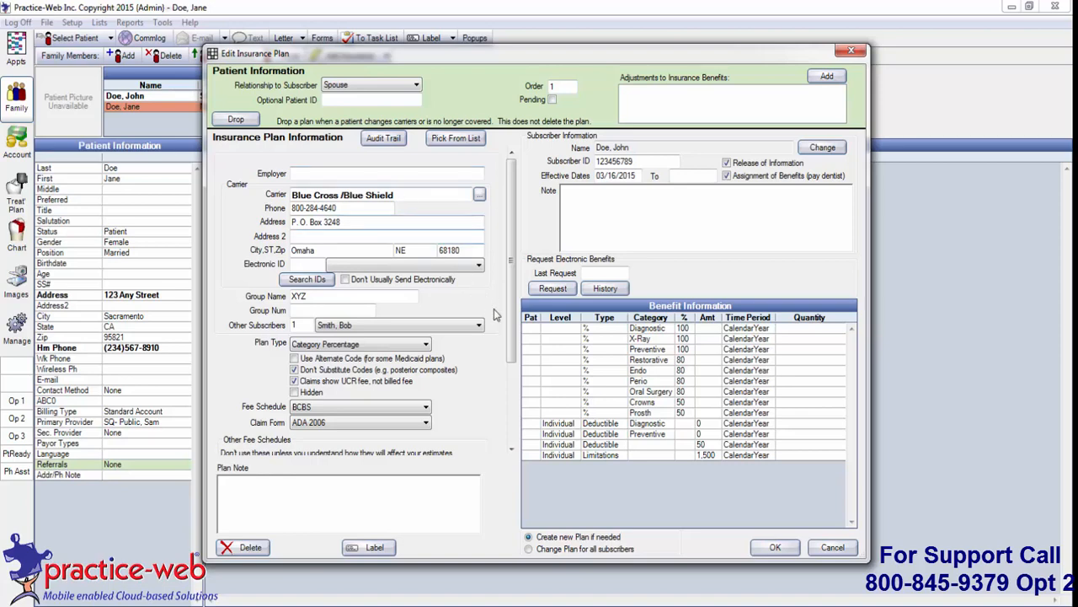
pyautogui.click(773, 548)
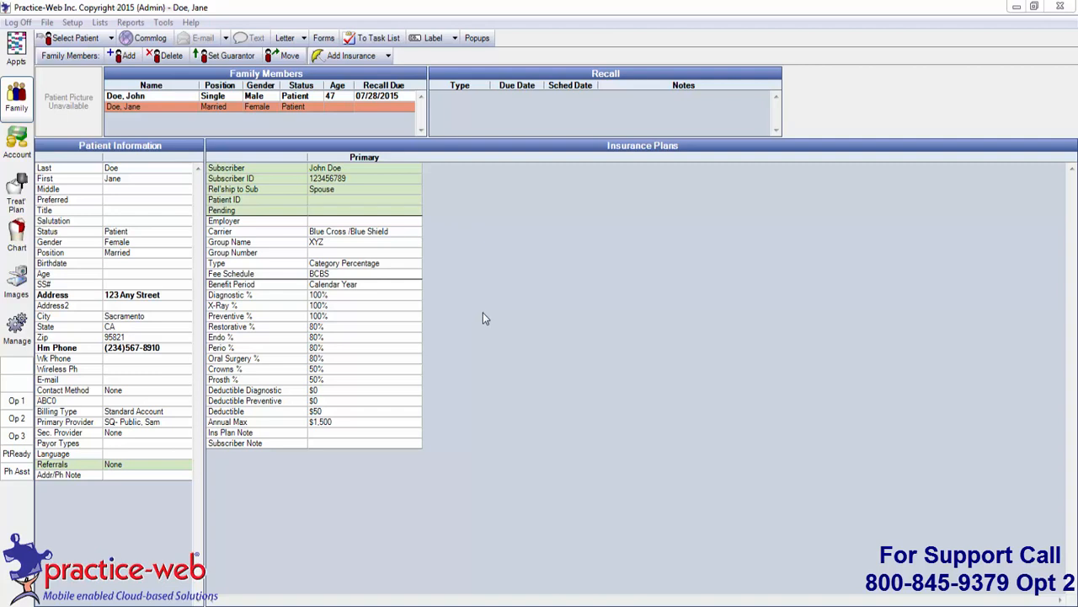
# Add a second plan with the patient as subscriber, using the existing Delta Dental (SAC) plan with group name ABC, enter the subscriber ID and save.
pyautogui.click(350, 56)
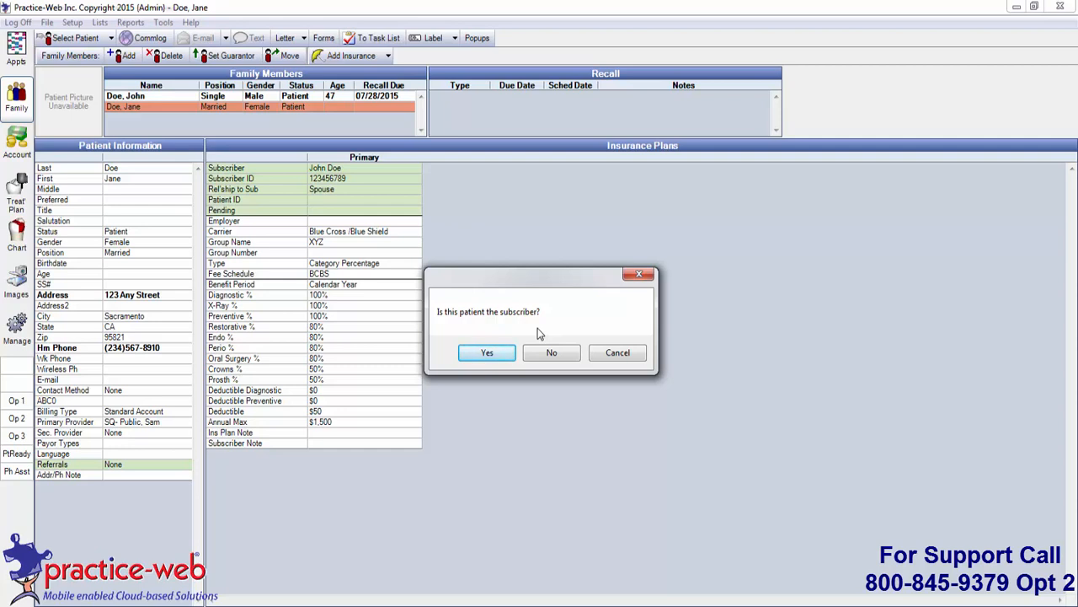
pyautogui.click(487, 353)
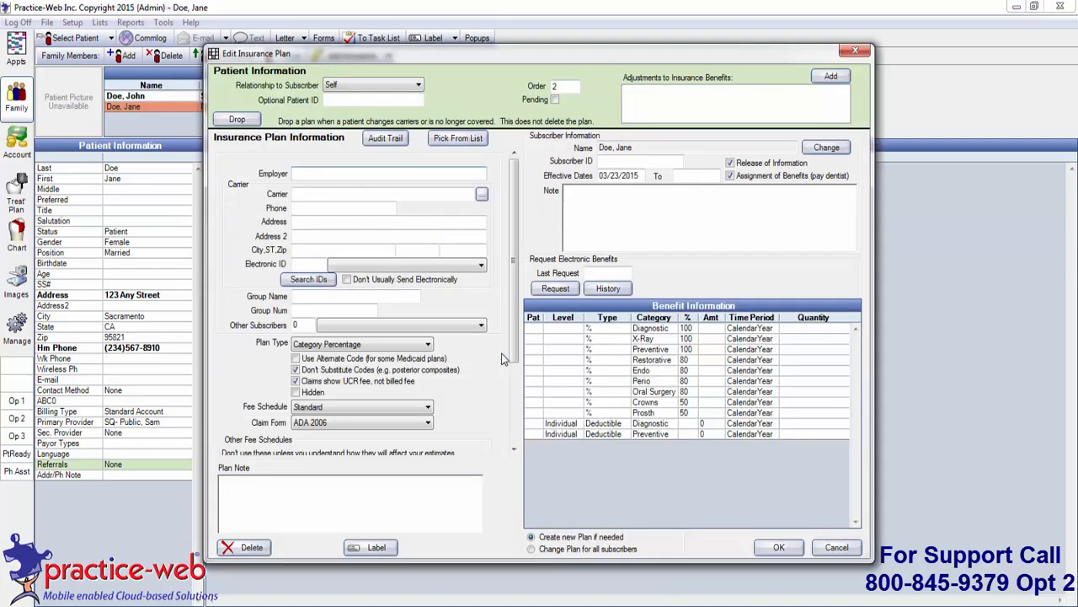
pyautogui.click(461, 139)
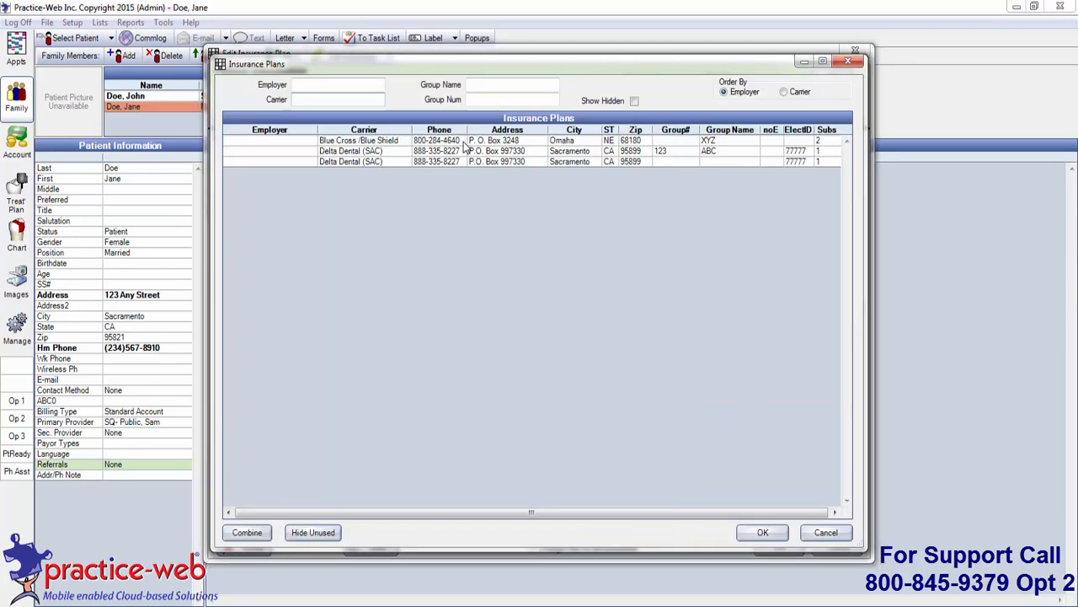
pyautogui.doubleClick(458, 152)
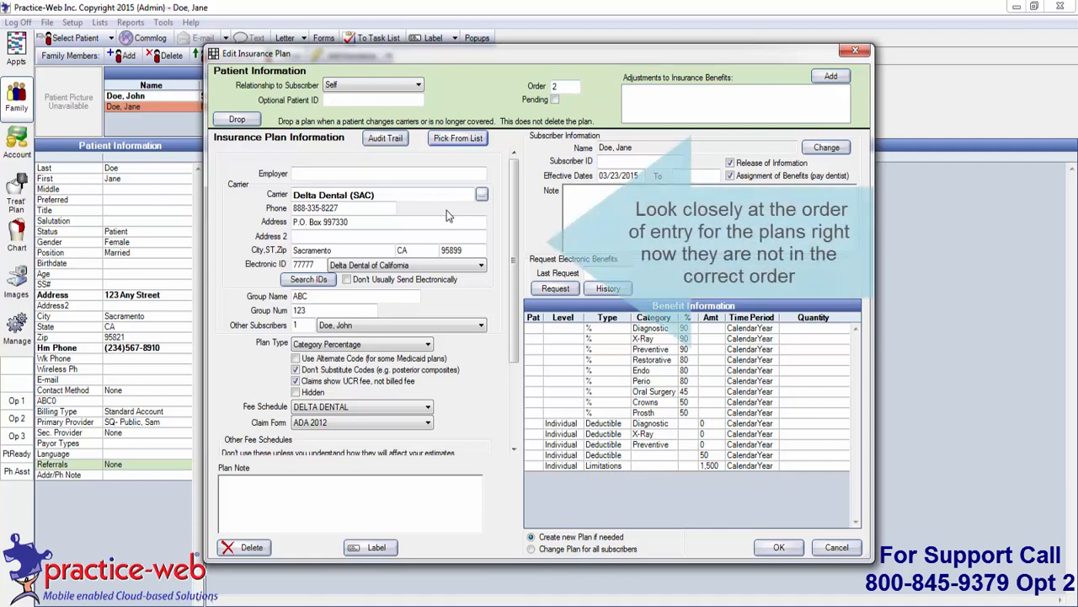
pyautogui.press('Tab')
pyautogui.write('123')
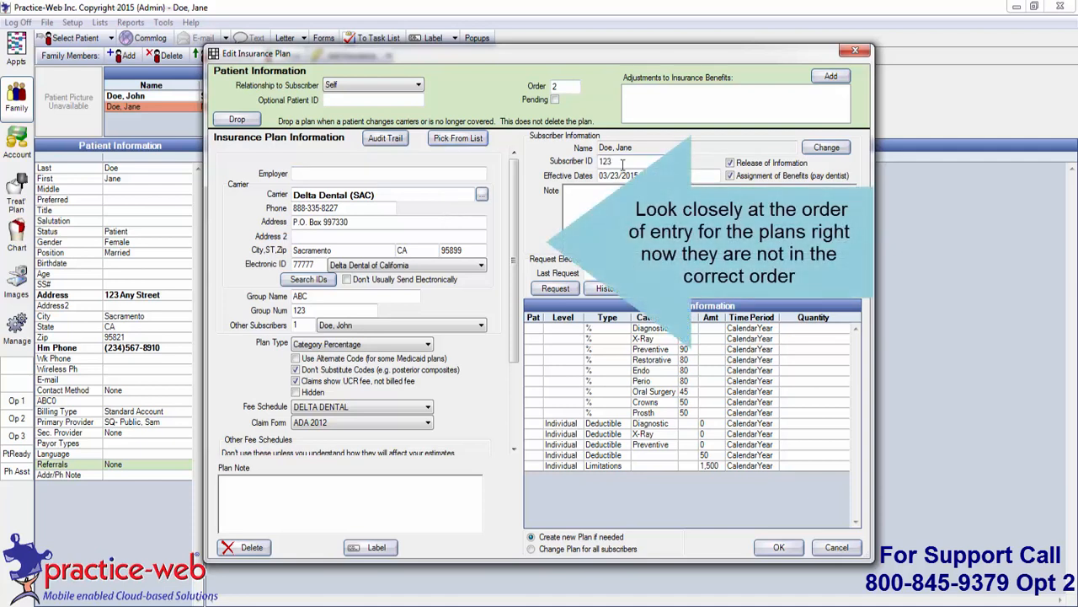
pyautogui.click(780, 547)
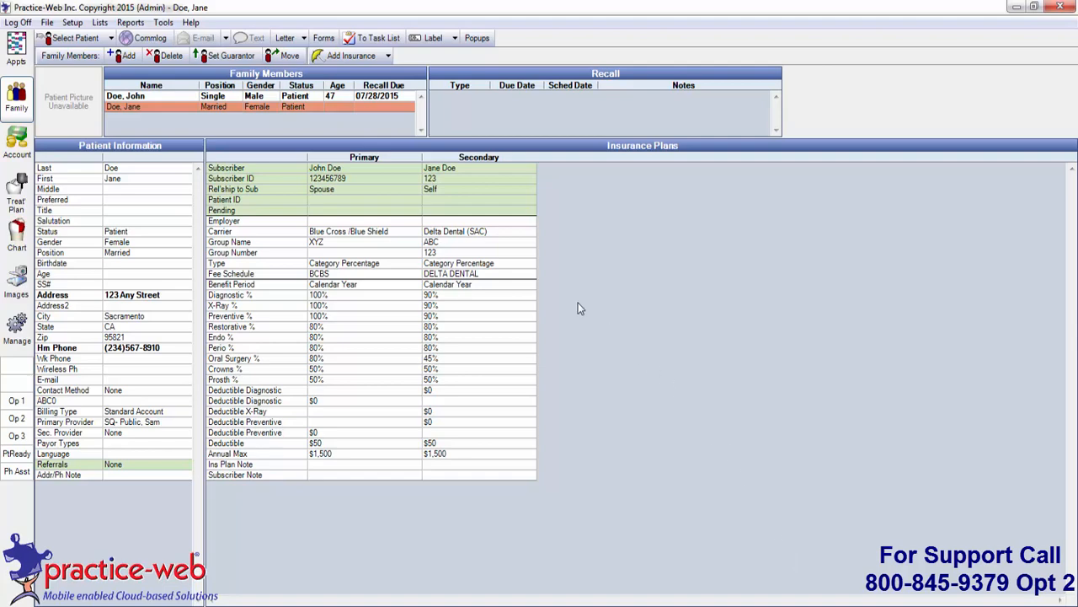
# Set the order of the patient's Delta Dental (SAC) plan to 1 and save the plan.
pyautogui.doubleClick(491, 243)
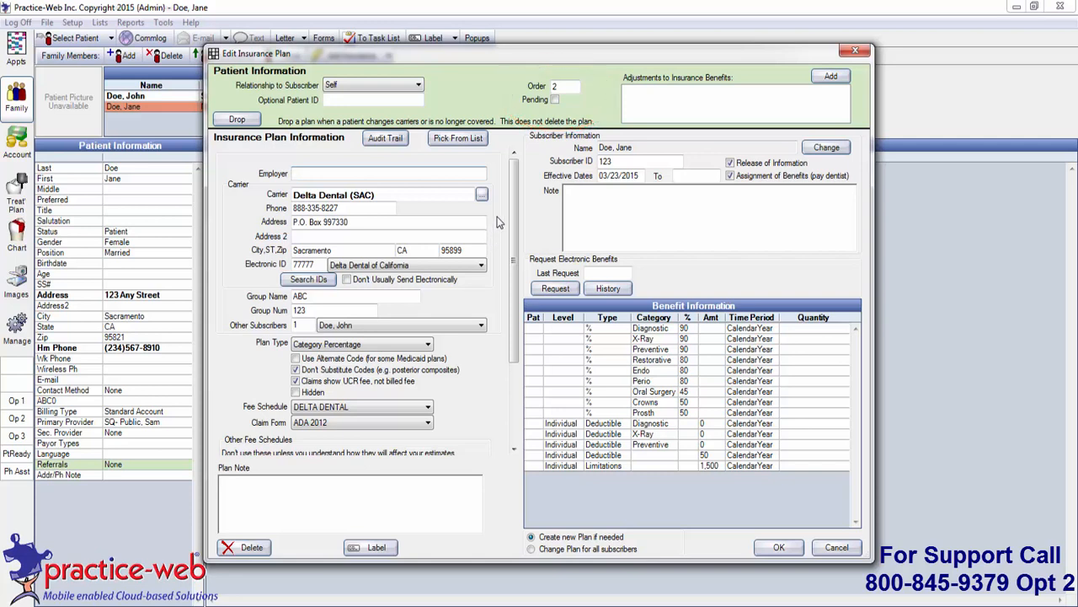
pyautogui.doubleClick(562, 86)
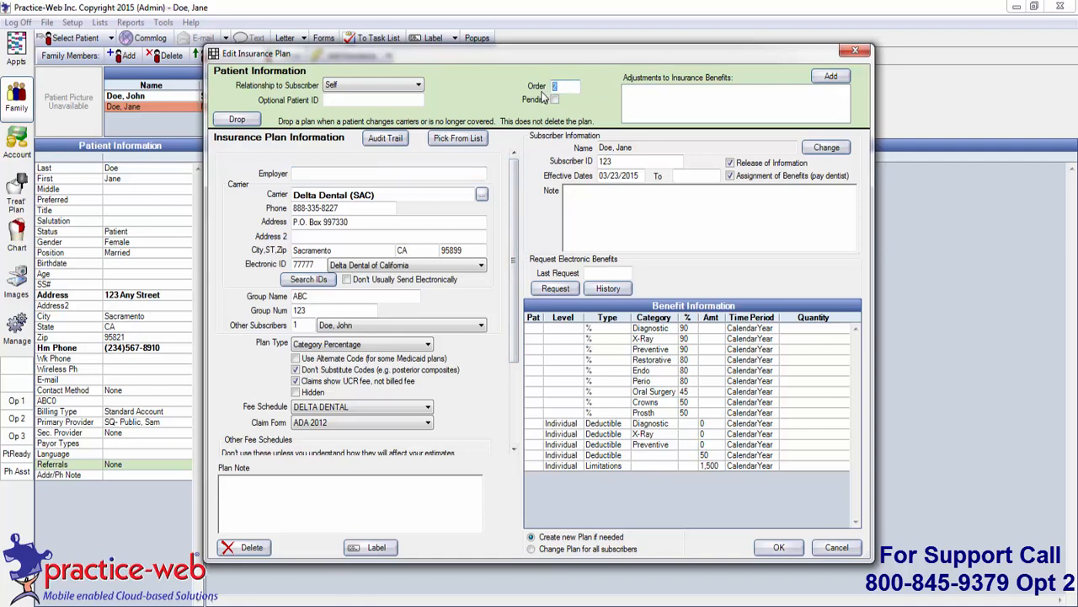
pyautogui.write('1')
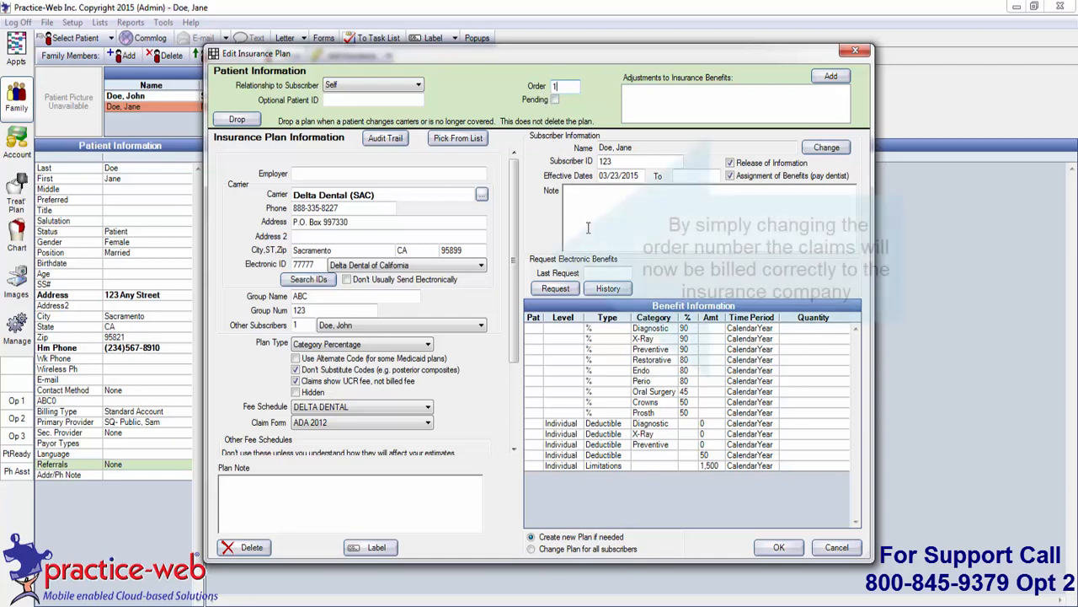
pyautogui.click(781, 548)
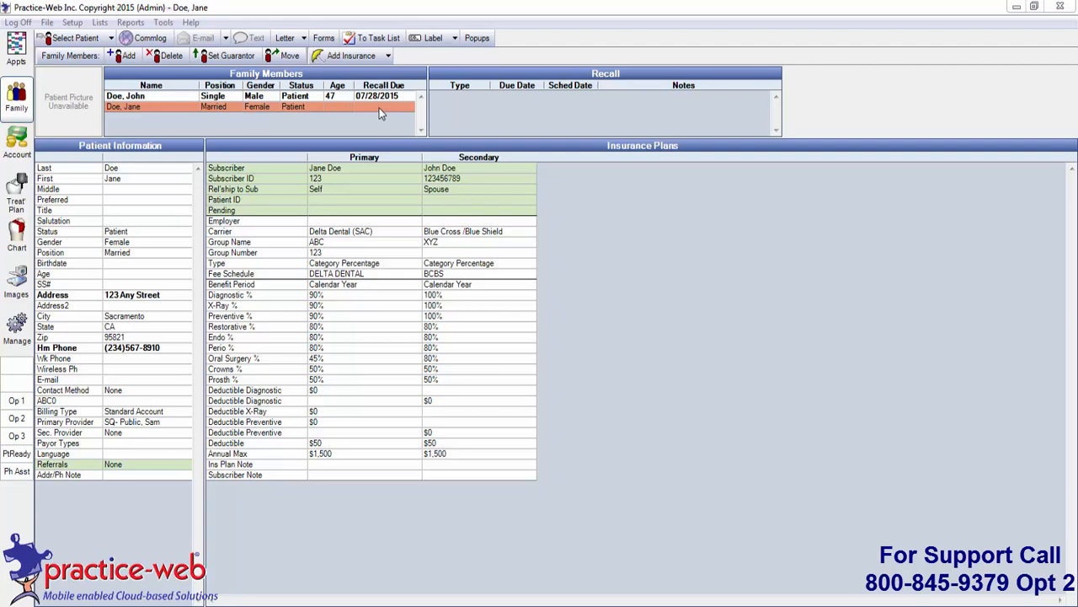
# Move the patient out of the shared family account into a newly created family.
pyautogui.click(289, 56)
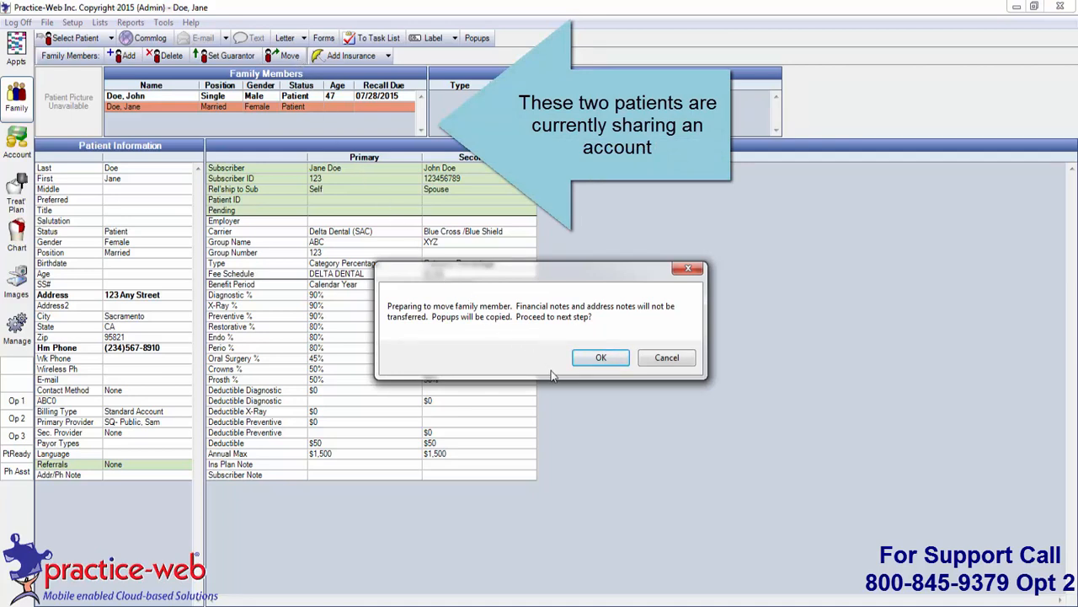
pyautogui.click(598, 358)
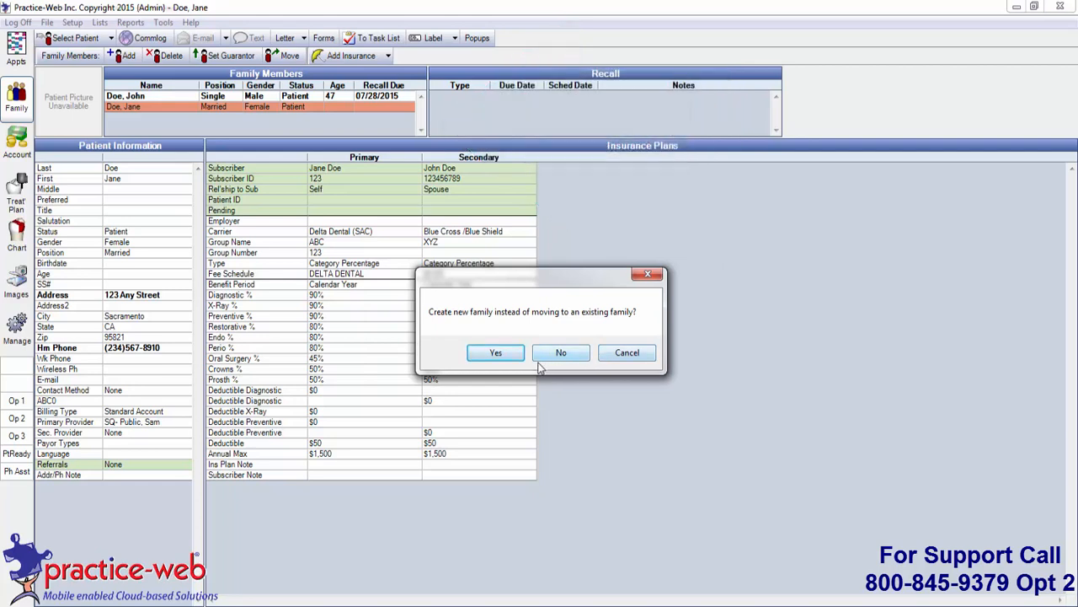
pyautogui.click(496, 353)
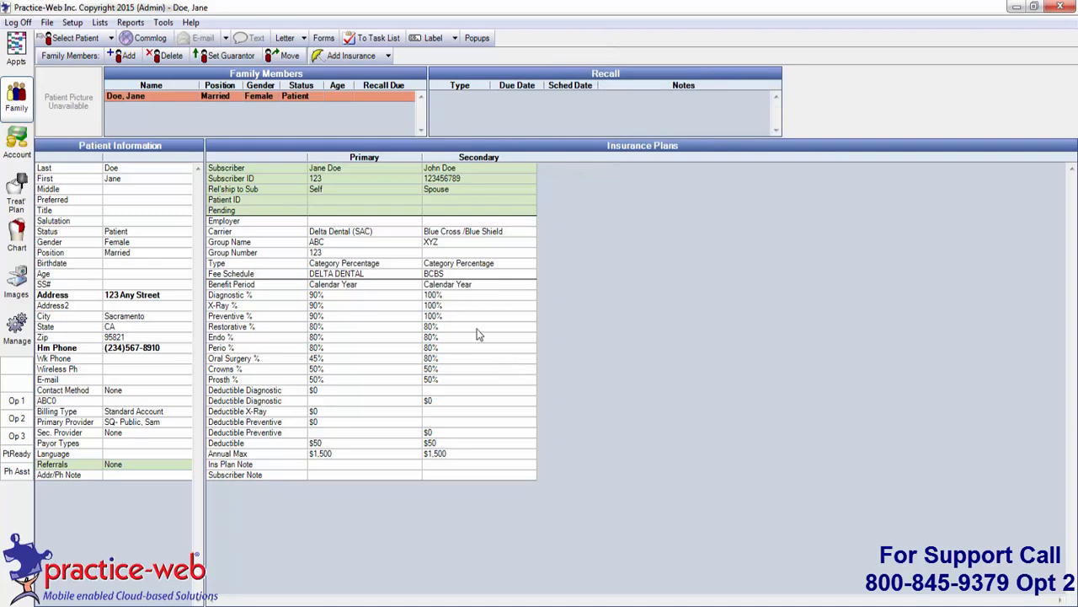
# Move the patient into the husband's existing family, finding him by last and first name, and accept combining the two families.
pyautogui.click(278, 56)
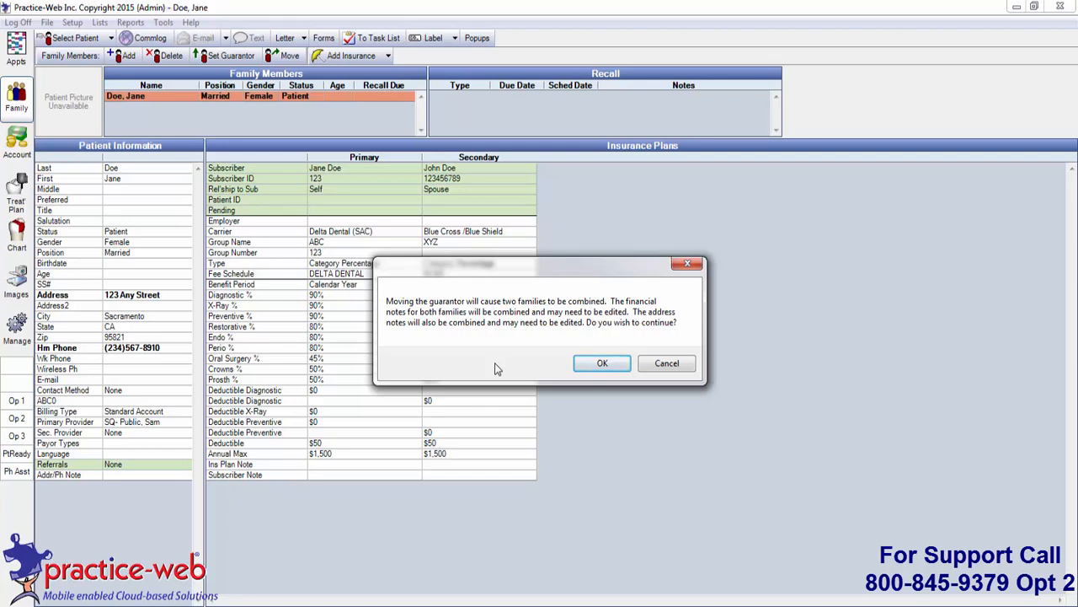
pyautogui.click(595, 368)
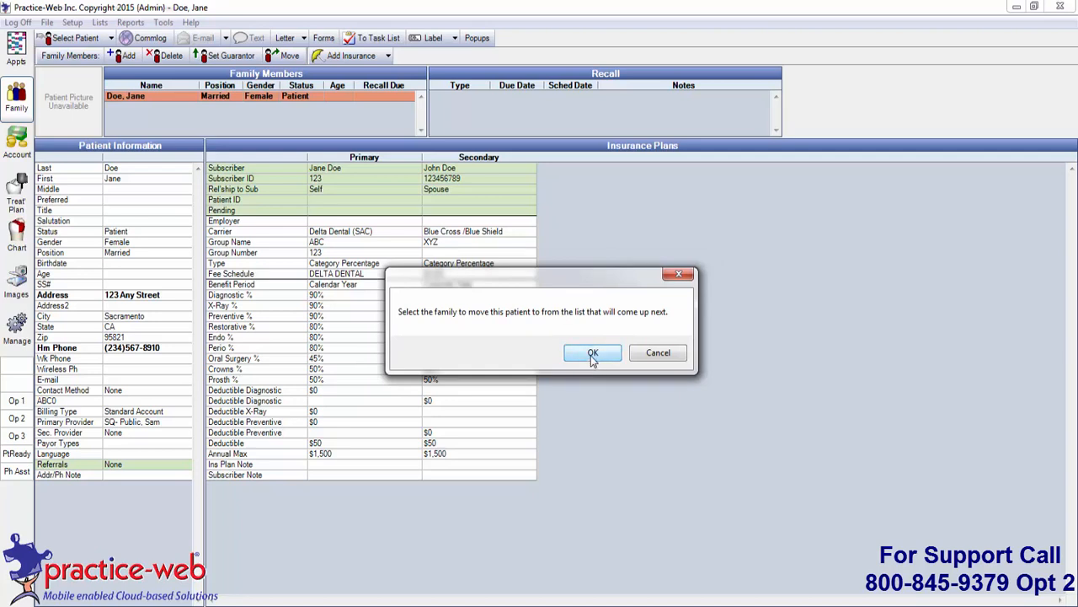
pyautogui.click(593, 360)
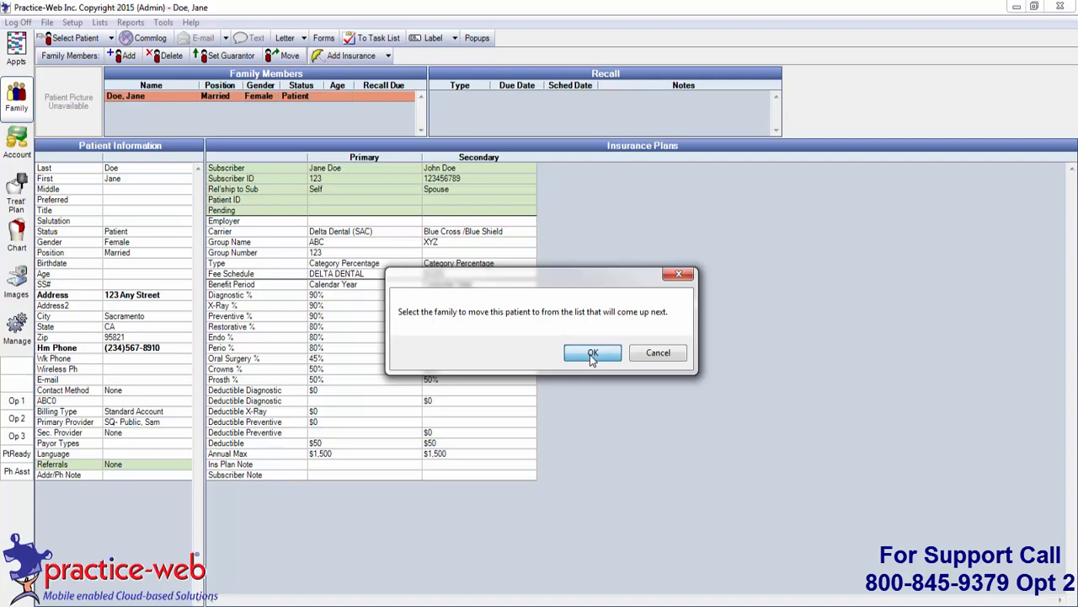
pyautogui.click(592, 354)
pyautogui.write('doe')
pyautogui.press('Tab')
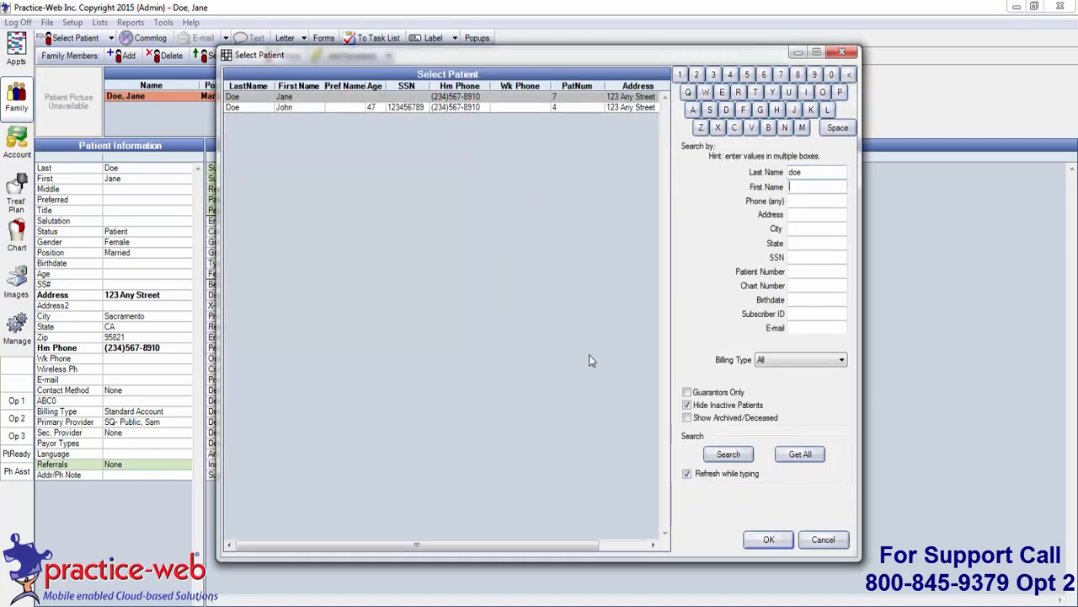
pyautogui.write('john')
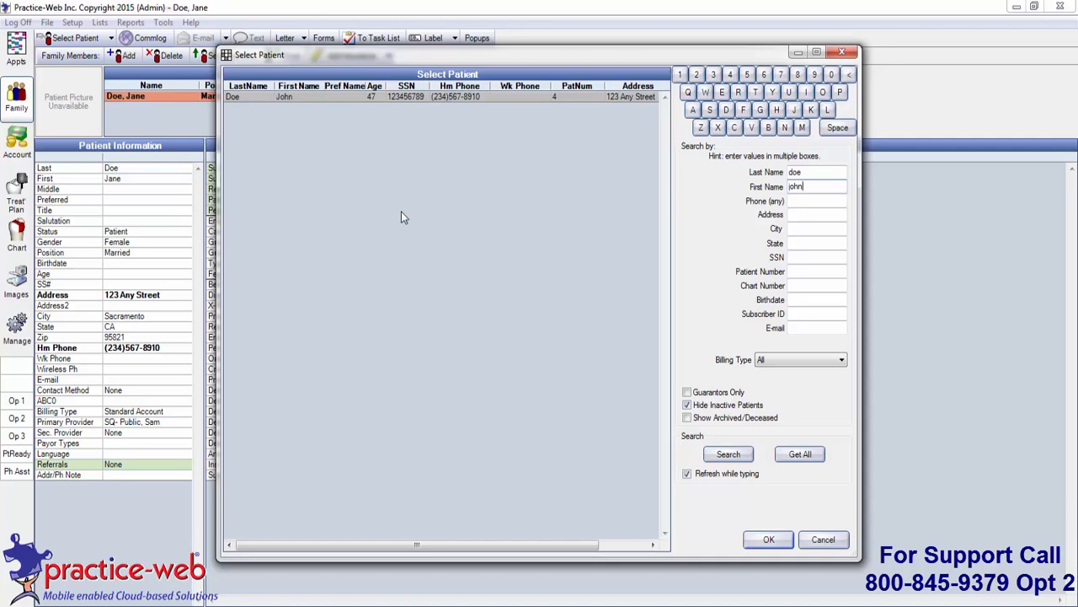
pyautogui.doubleClick(353, 98)
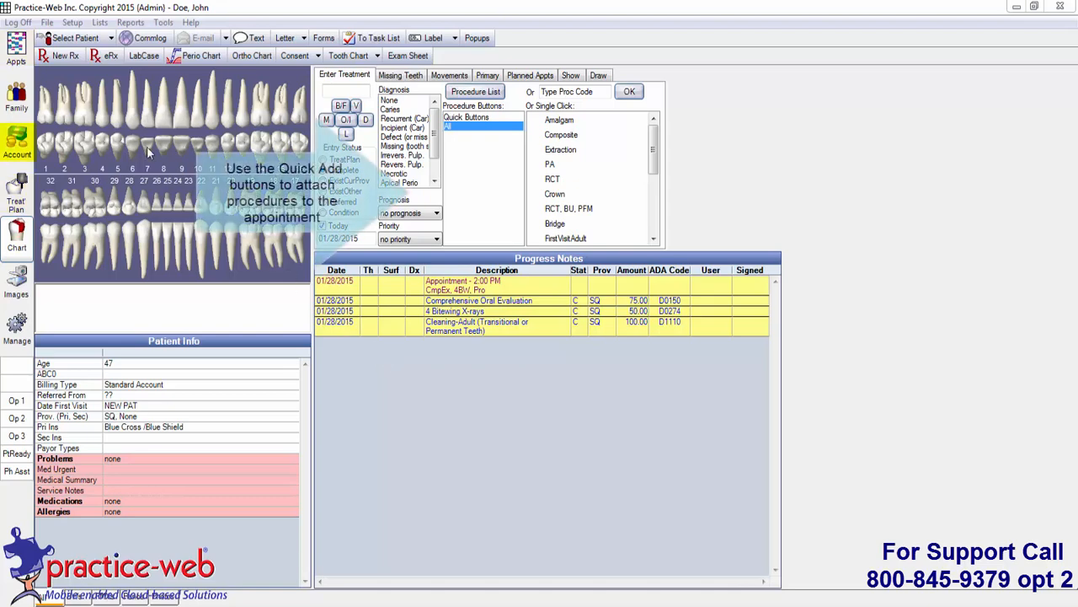
# Review the procedures attached to the 3 PM appointment in Operatory 3, both in the appointment details and in the patient's chart.
pyautogui.click(16, 49)
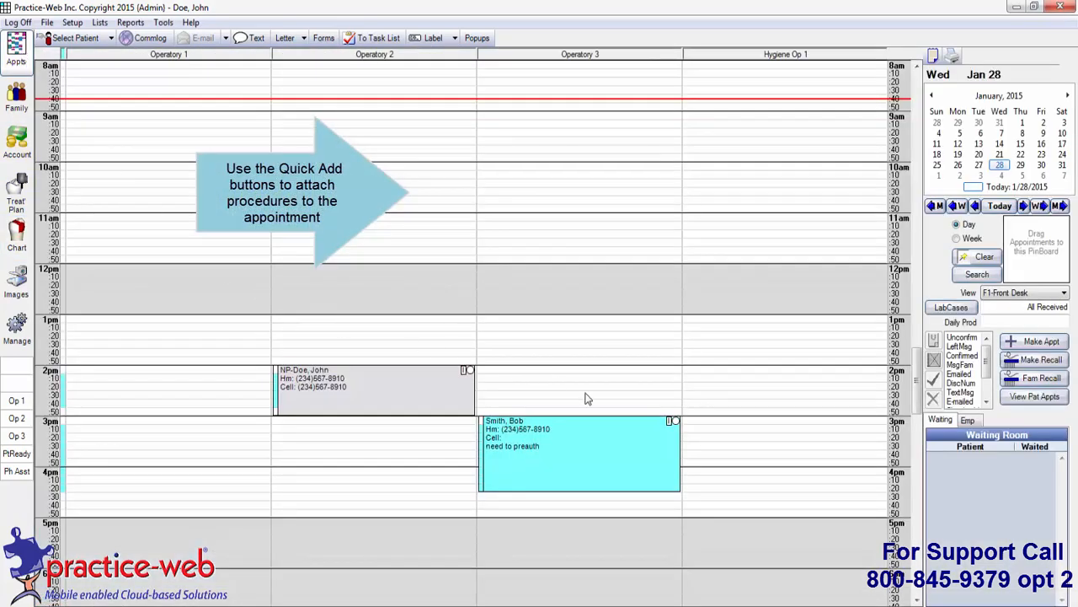
pyautogui.doubleClick(589, 445)
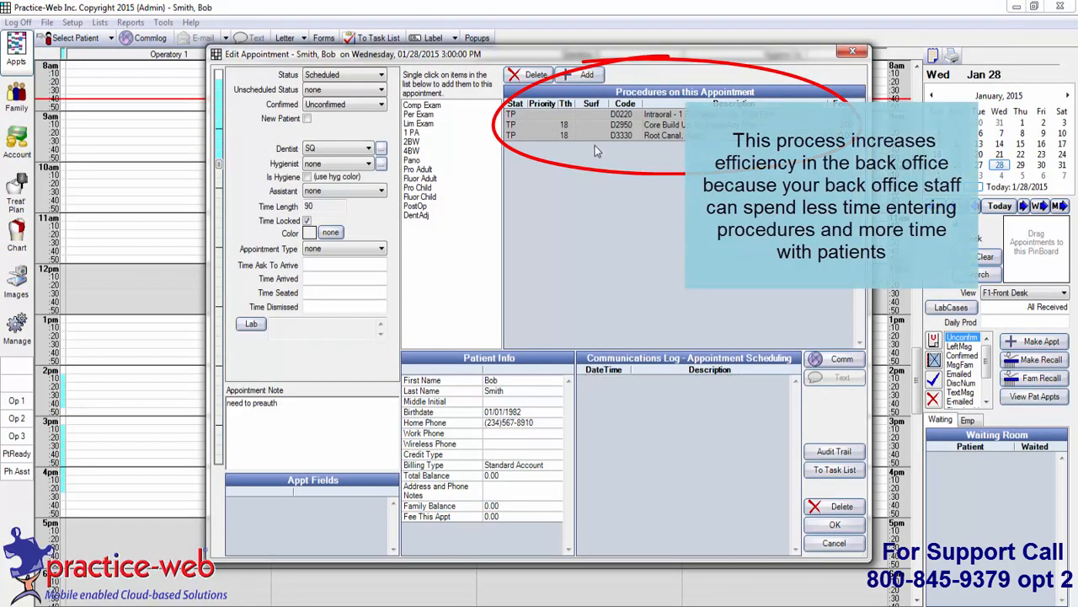
pyautogui.click(834, 524)
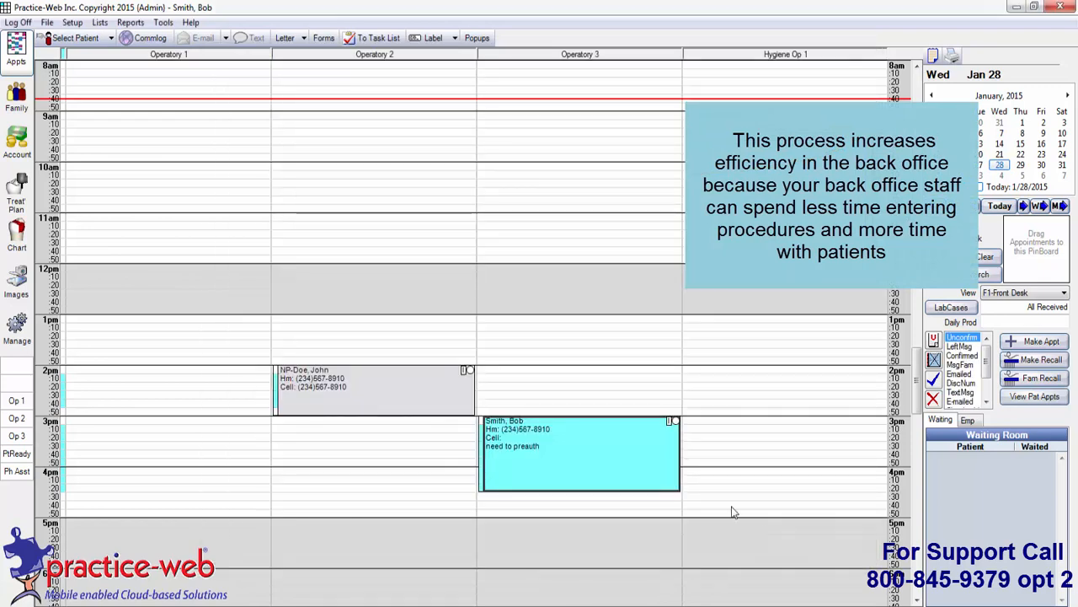
pyautogui.click(25, 243)
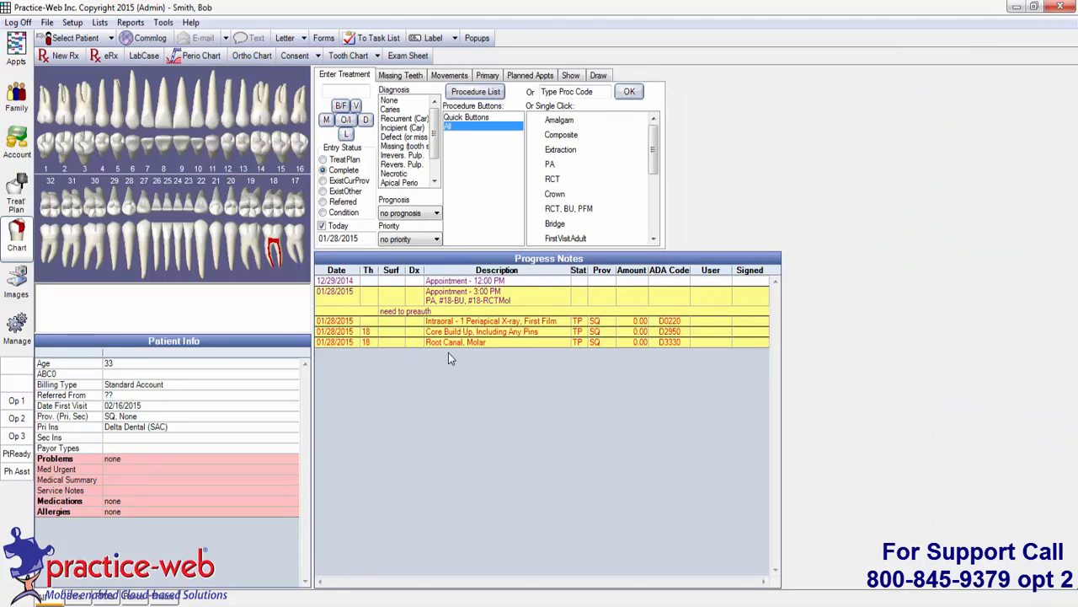
pyautogui.click(13, 66)
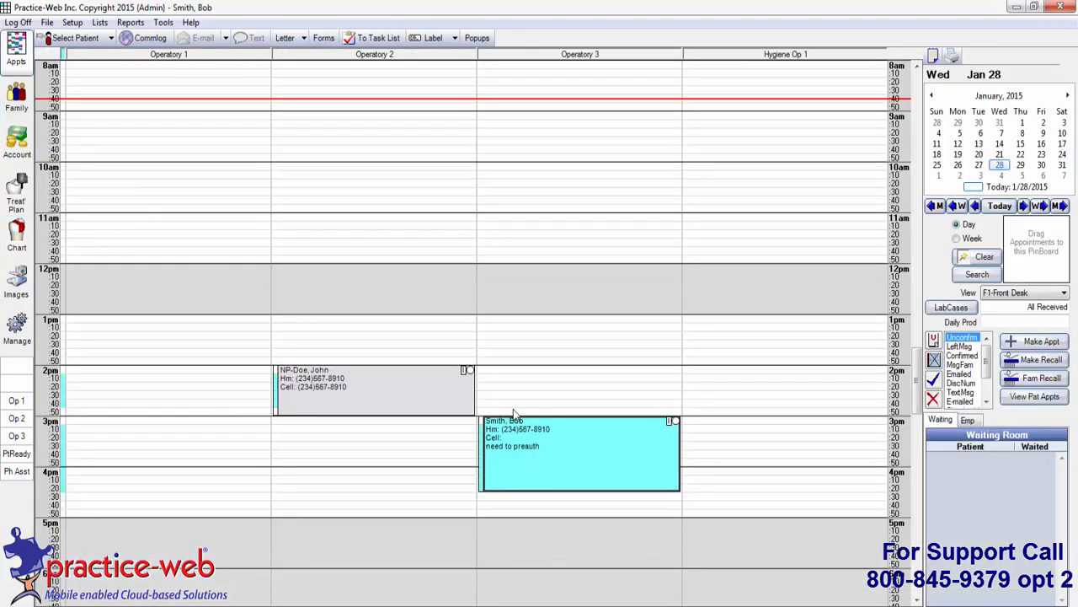
# Set the 3 PM appointment in Operatory 3 complete and check its procedures in the patient's chart and account.
pyautogui.rightClick(569, 456)
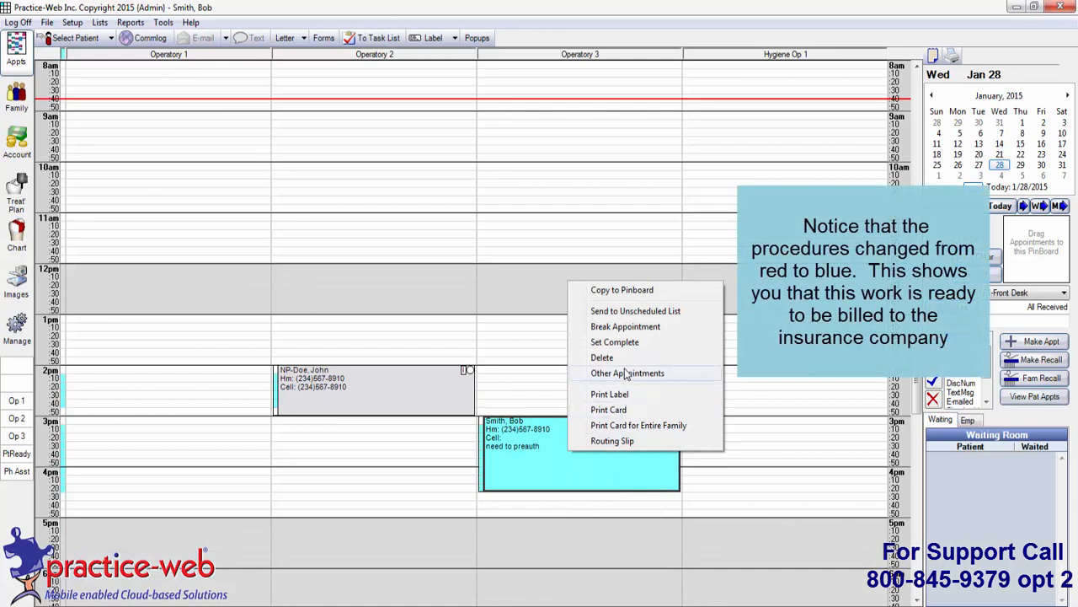
pyautogui.click(619, 341)
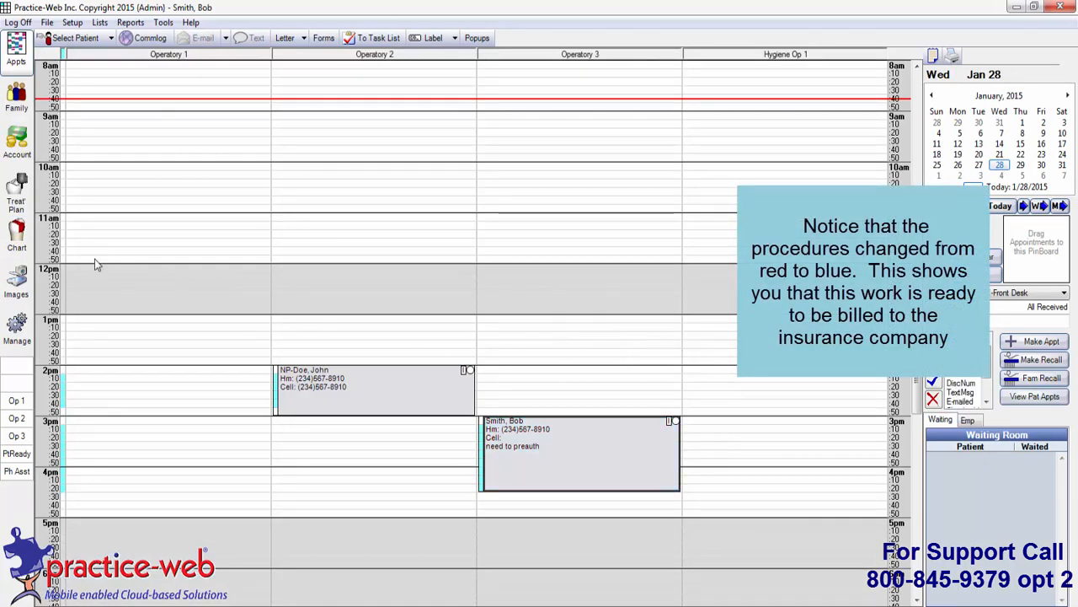
pyautogui.click(23, 246)
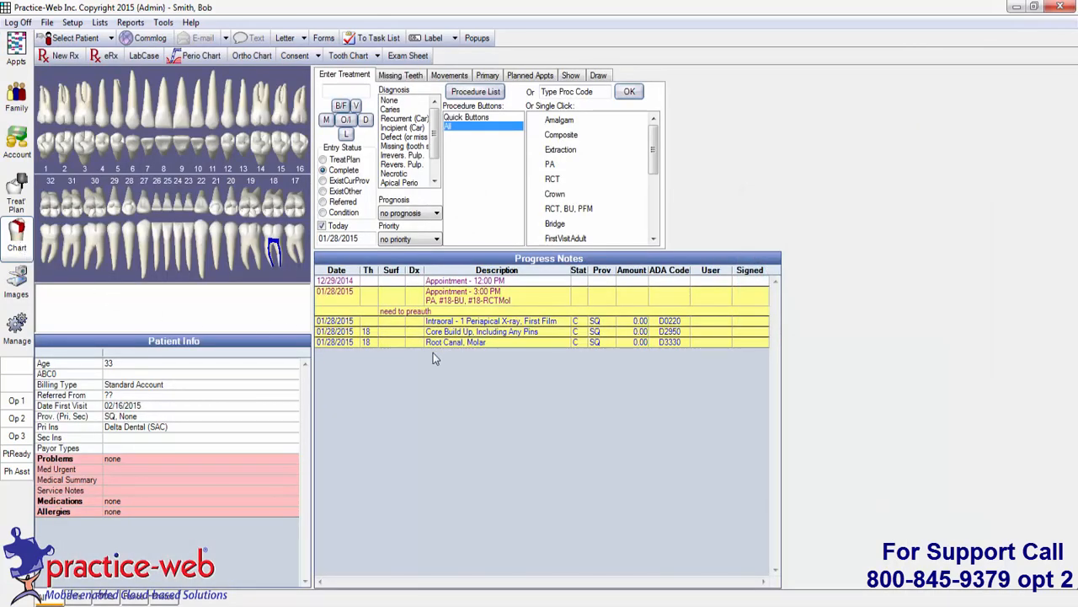
pyautogui.click(17, 156)
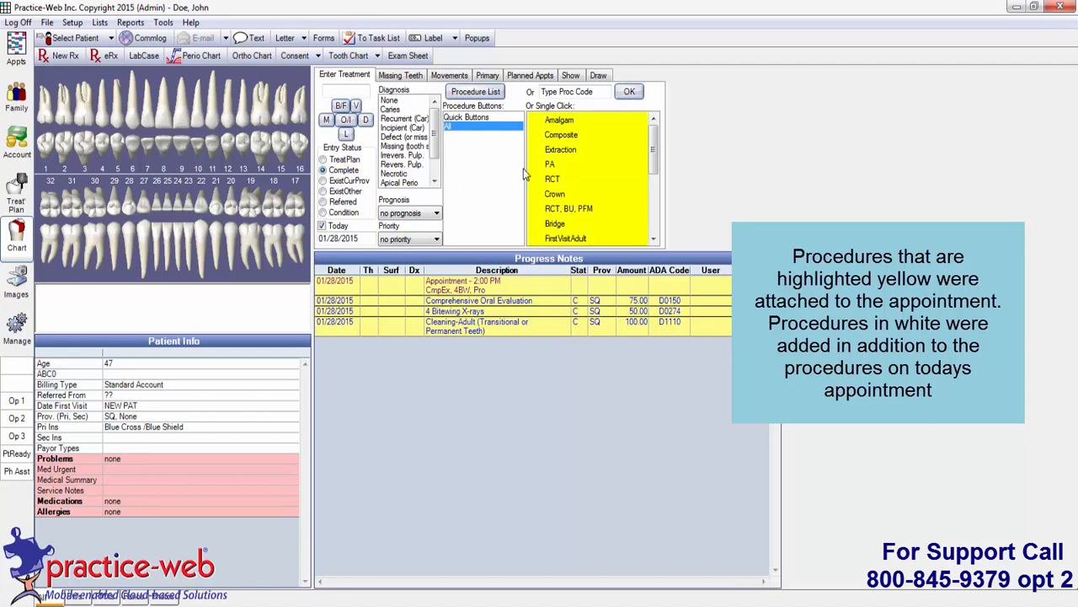
# Chart a completed PA and the completed procedure code 1205 for the 2 PM patient, and view the charges in the account.
pyautogui.click(551, 165)
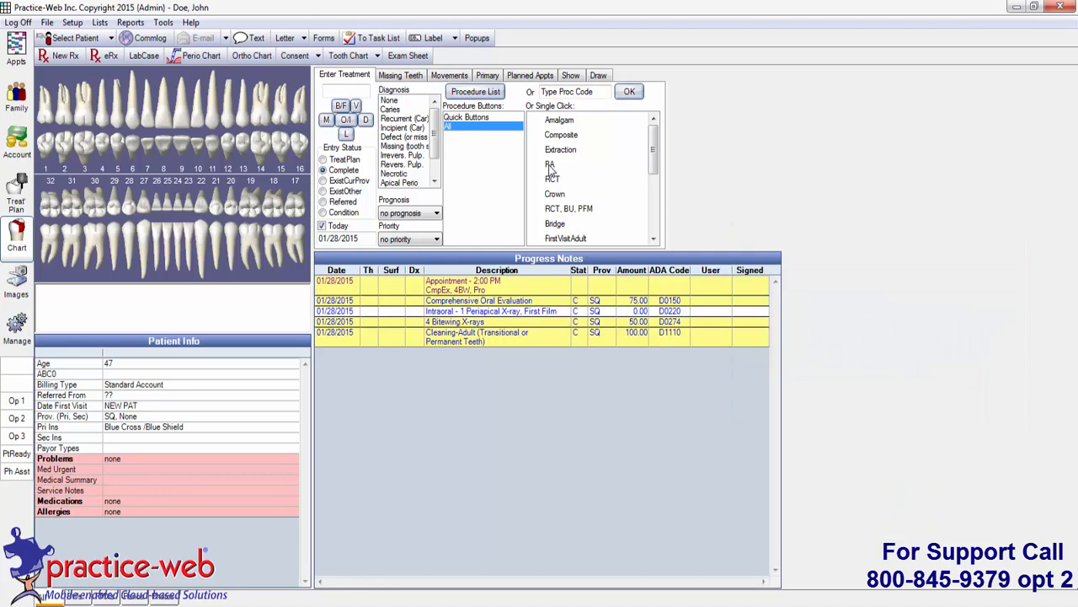
pyautogui.click(574, 91)
pyautogui.write('1205')
pyautogui.press('Return')
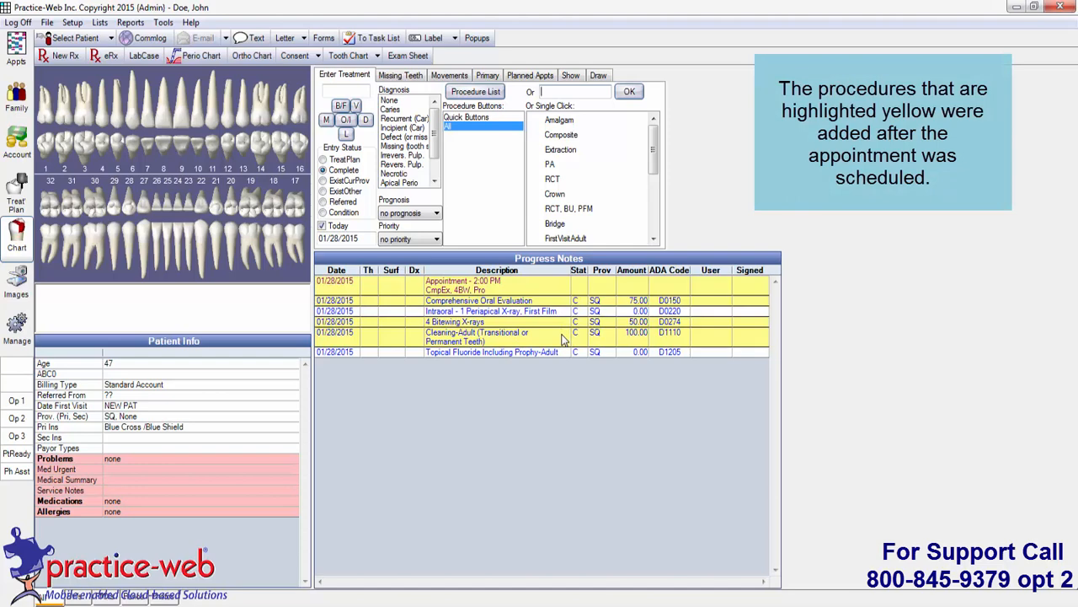
pyautogui.click(20, 148)
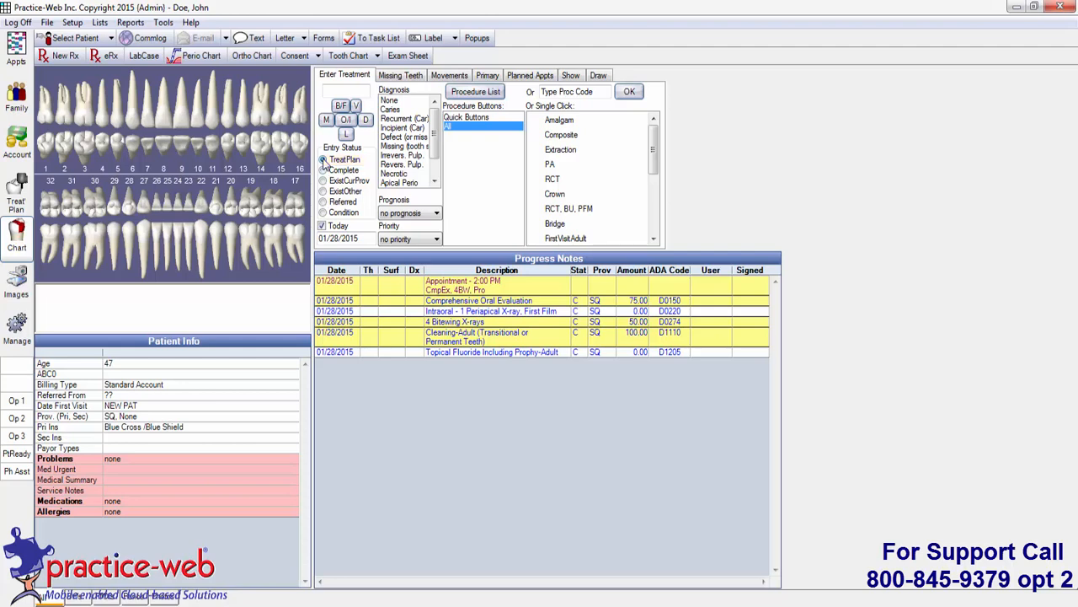
# Treatment-plan the RCT, BU, PFM procedures on tooth 19 and check them in the treatment plan before returning to the chart.
pyautogui.click(252, 180)
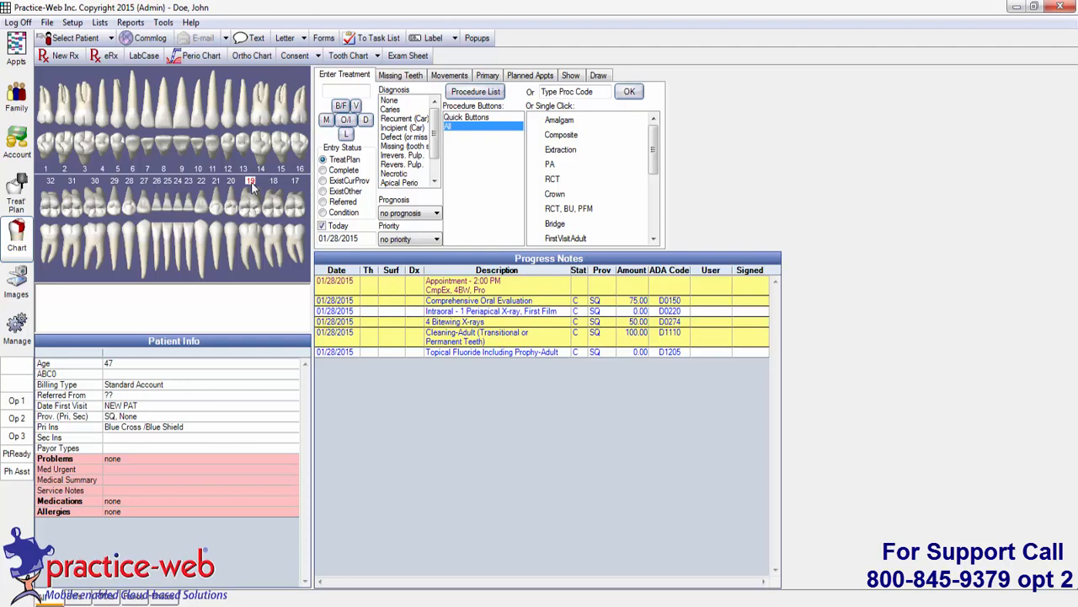
pyautogui.click(556, 212)
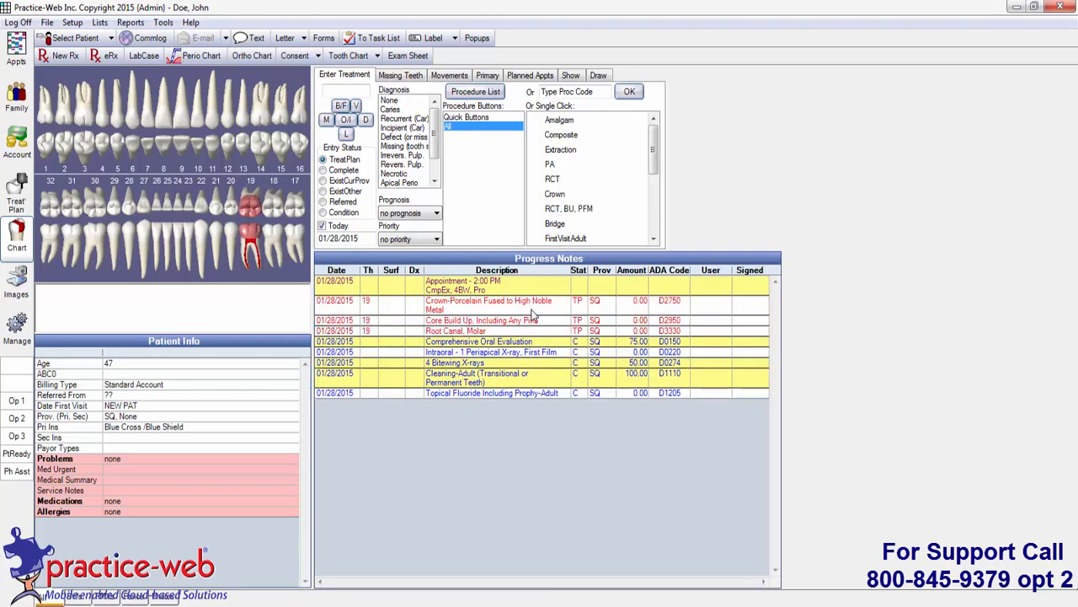
pyautogui.click(18, 191)
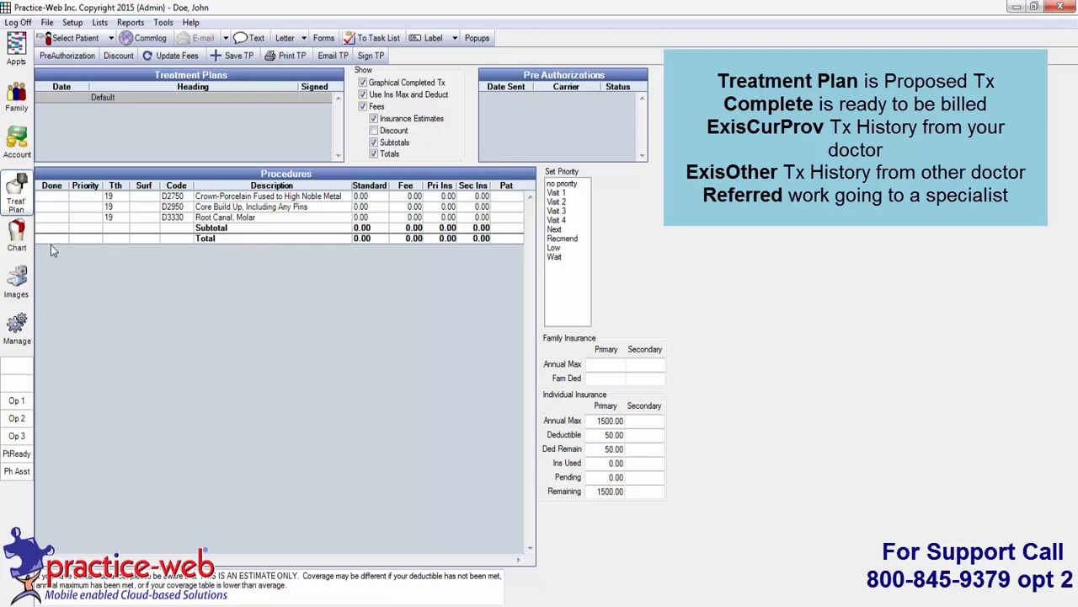
pyautogui.click(17, 236)
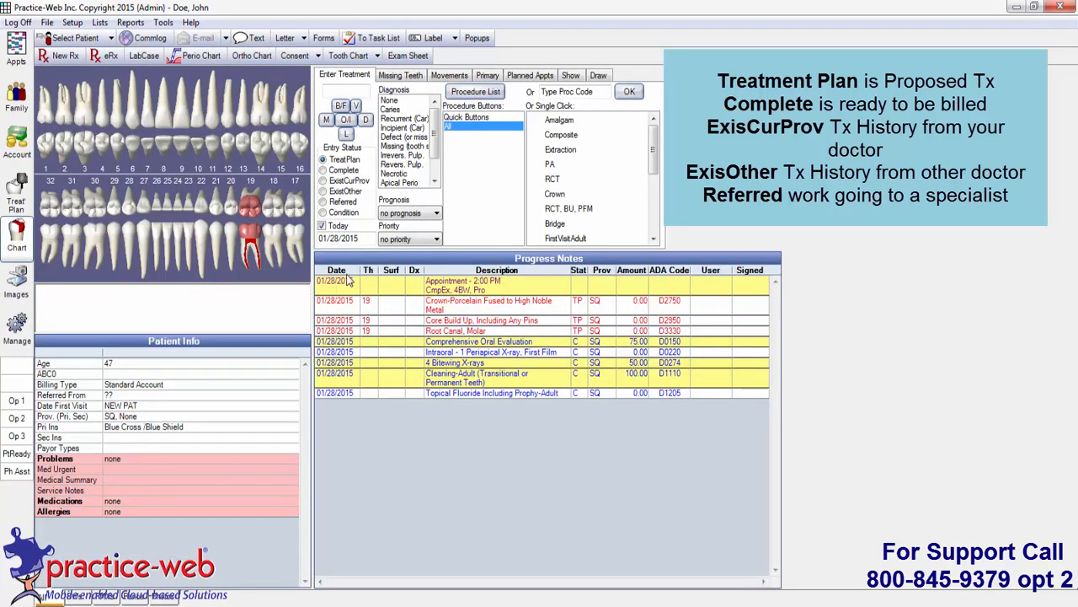
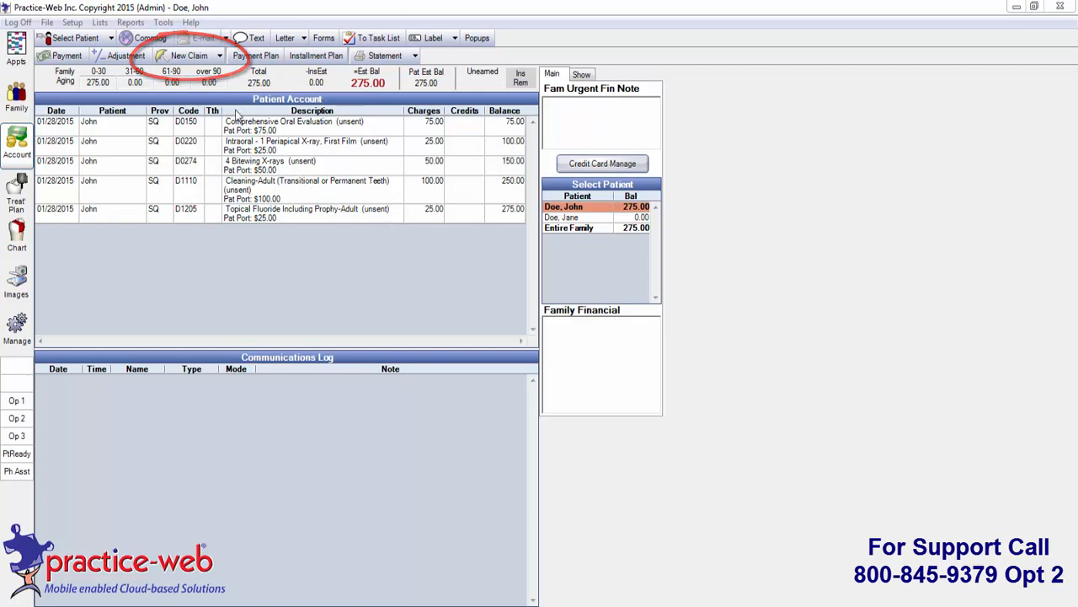
# Create a new primary insurance claim for the completed procedures on the patient's account and send it.
pyautogui.click(196, 59)
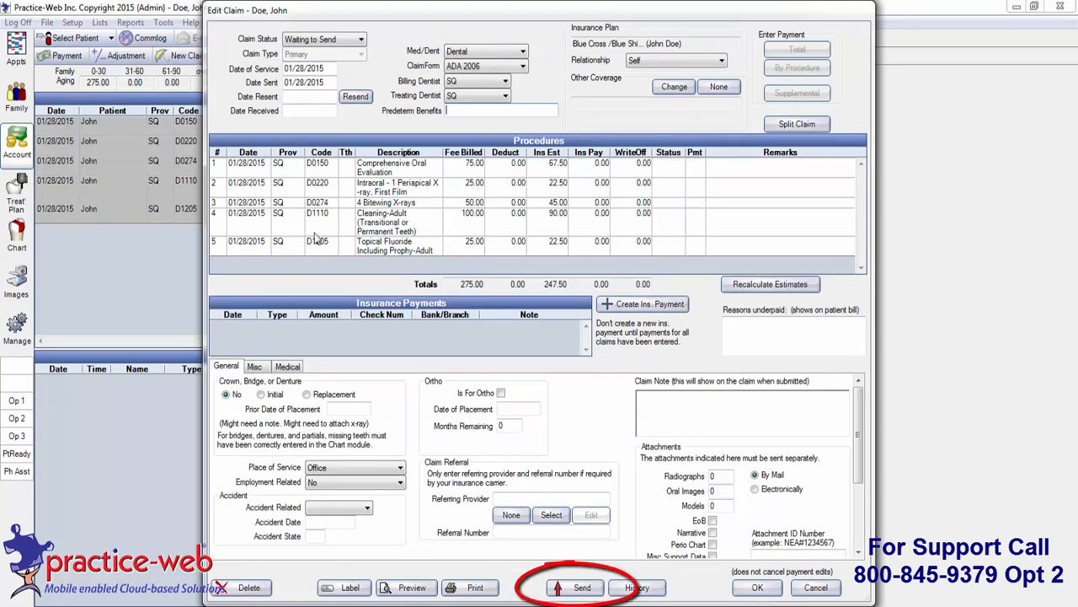
pyautogui.click(583, 589)
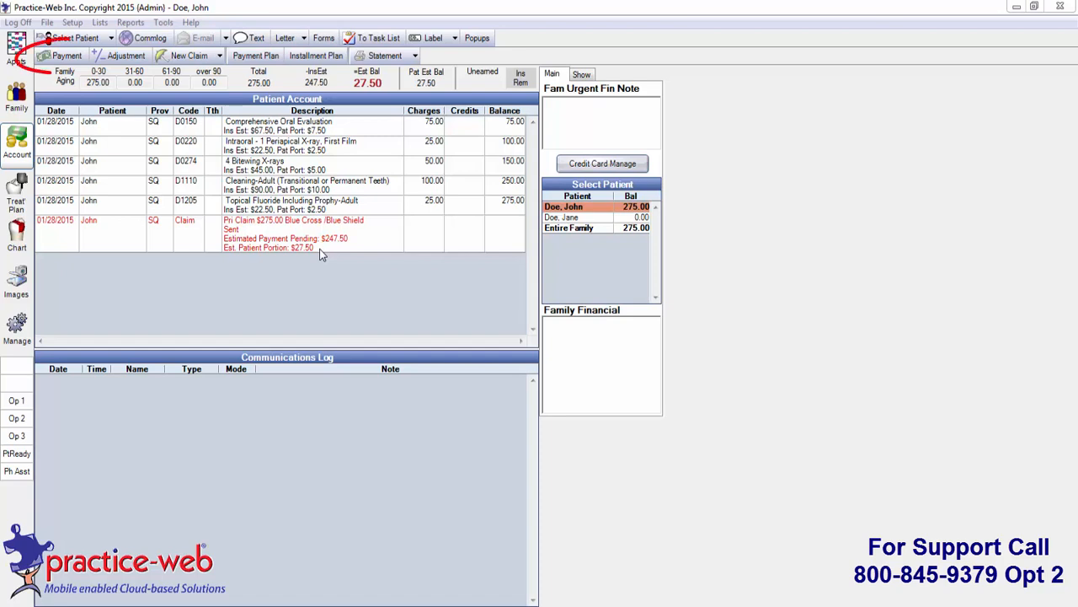
# Record a 27.50 check payment on the patient's account and produce a walkout statement.
pyautogui.click(70, 59)
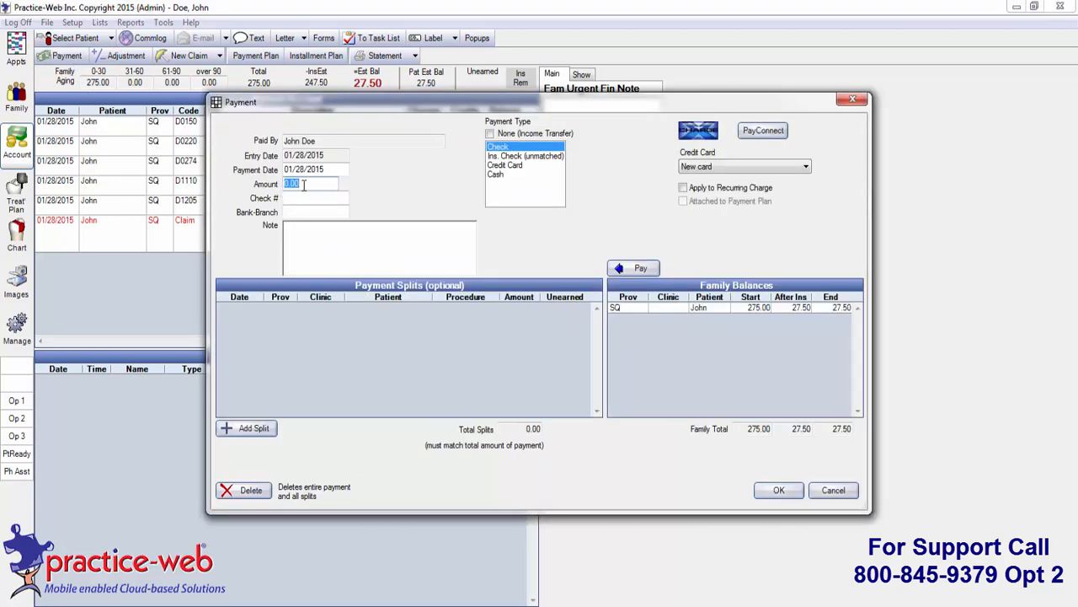
pyautogui.write('27.50')
pyautogui.click(778, 491)
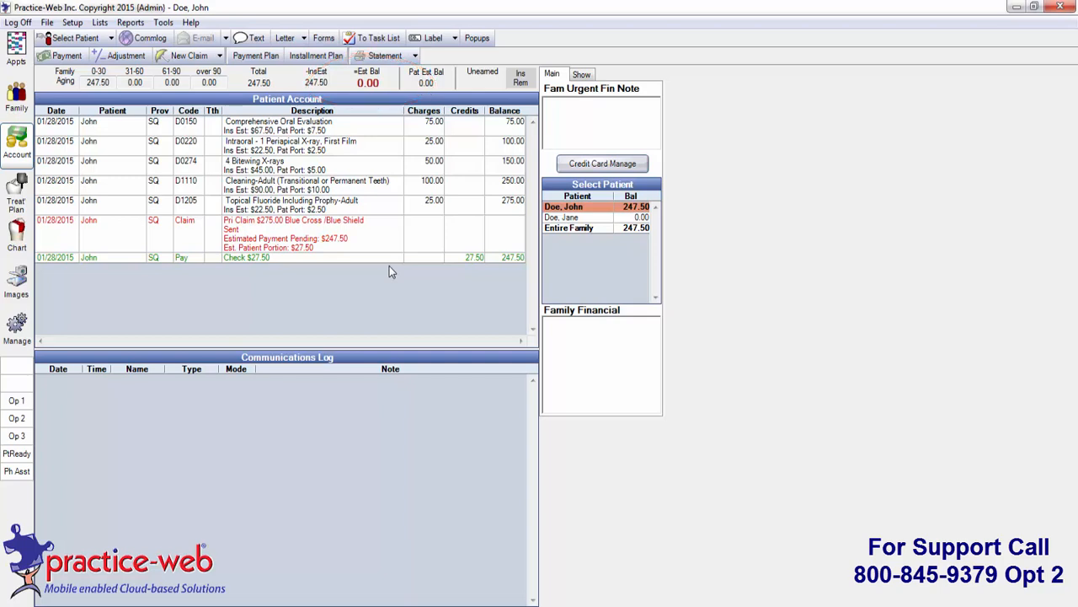
pyautogui.click(417, 61)
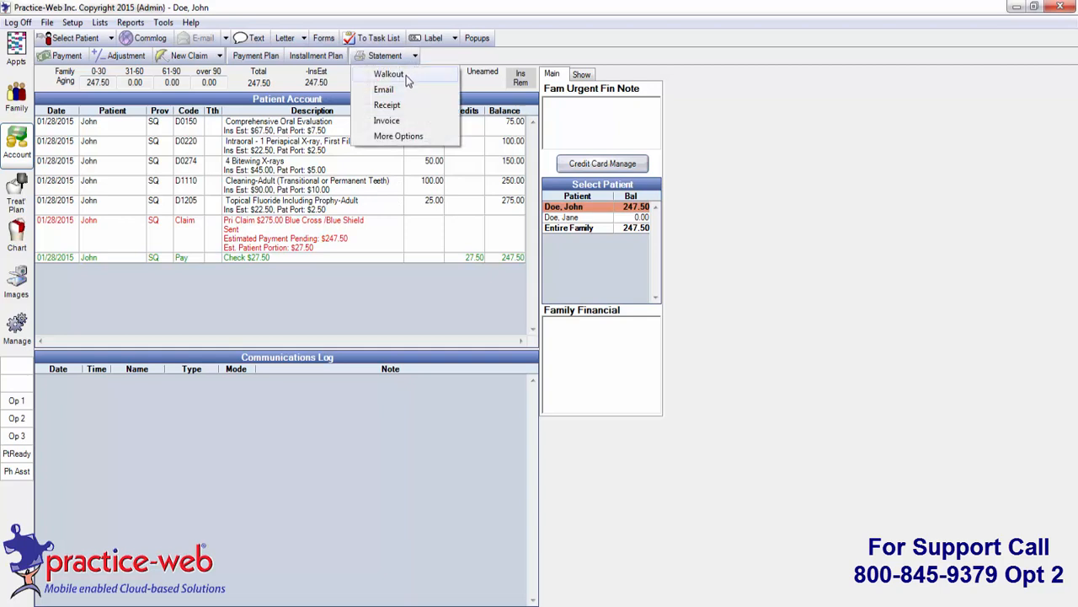
pyautogui.click(406, 75)
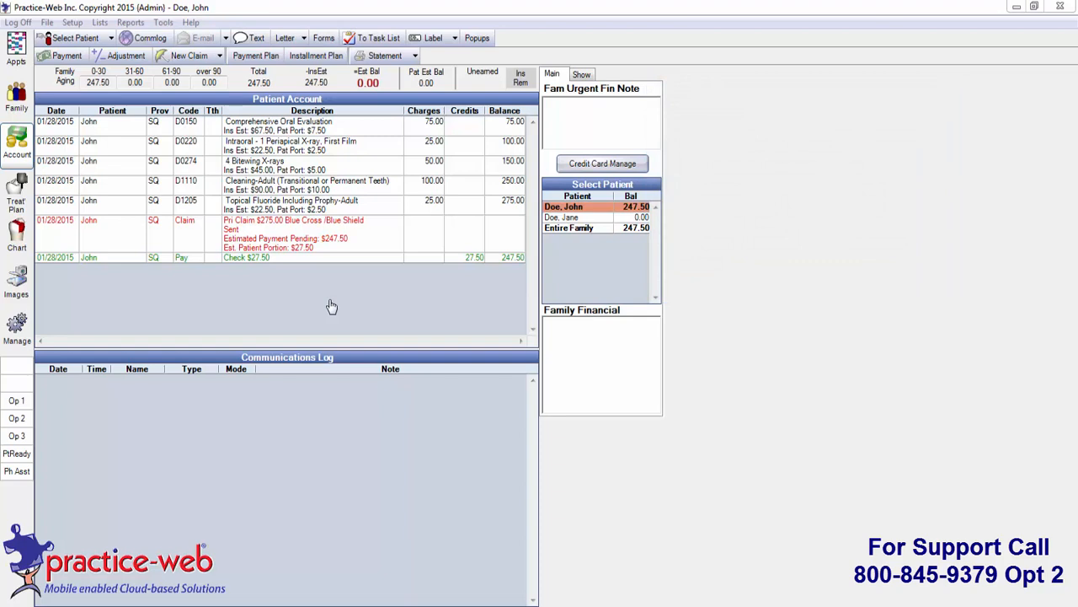
# Open the sent Blue Cross /Blue Shield claim and examine its total payment entry without saving it.
pyautogui.doubleClick(301, 238)
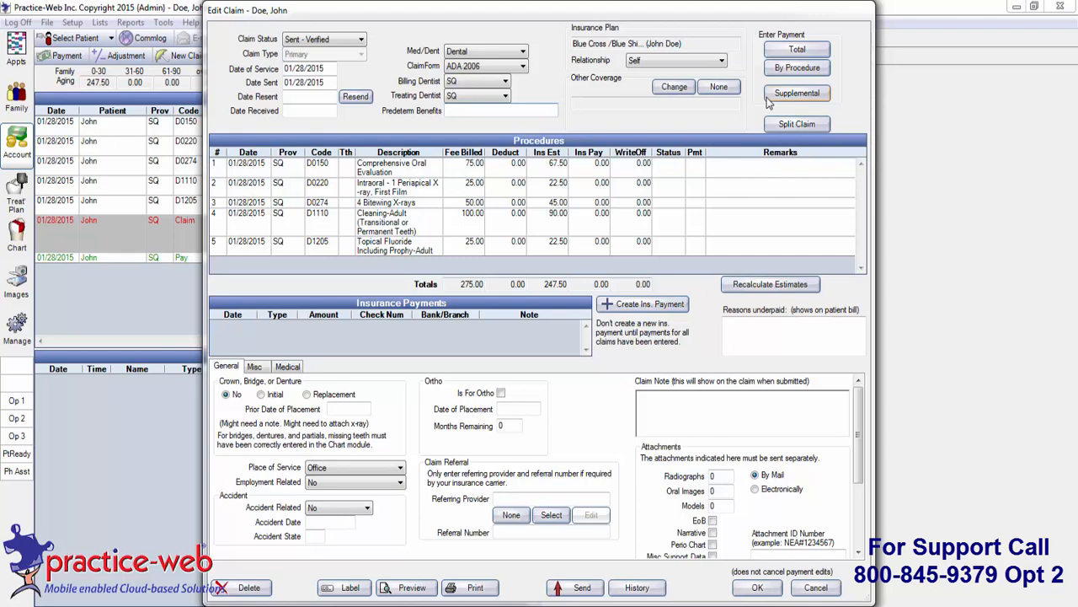
pyautogui.click(796, 53)
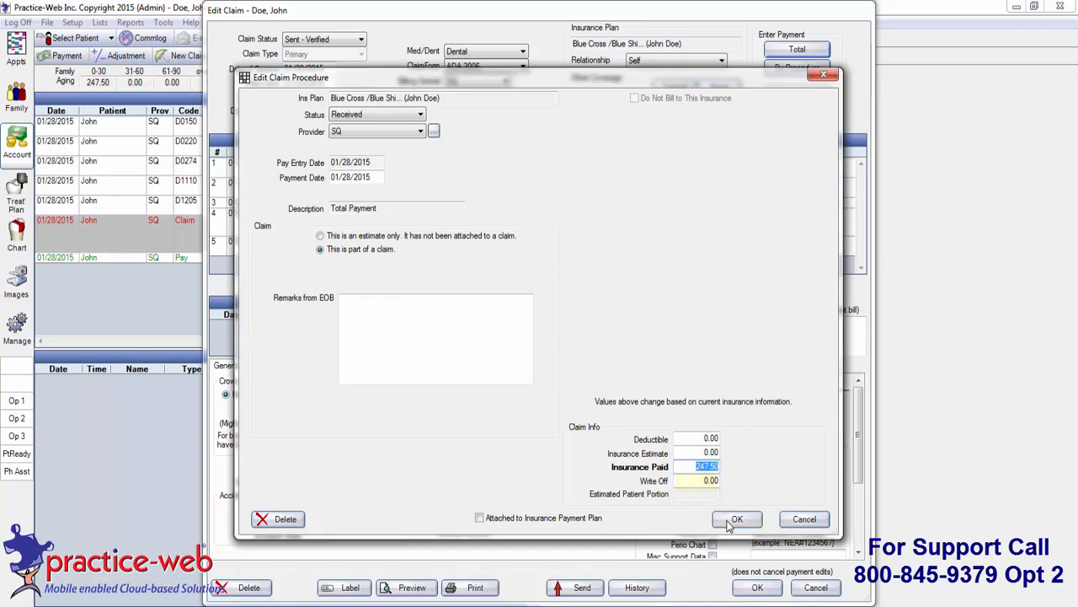
pyautogui.click(786, 518)
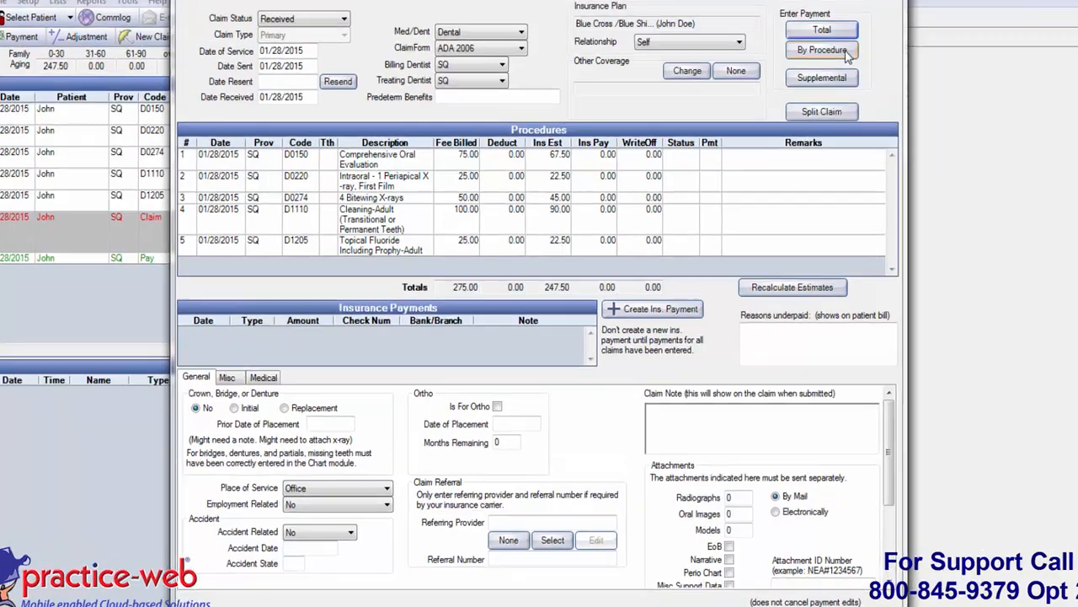
# Enter the claim payment by procedure, with insurance pay 60 and writeoff 7.50 for D0150, and insurance pay 20 for D0220.
pyautogui.click(797, 69)
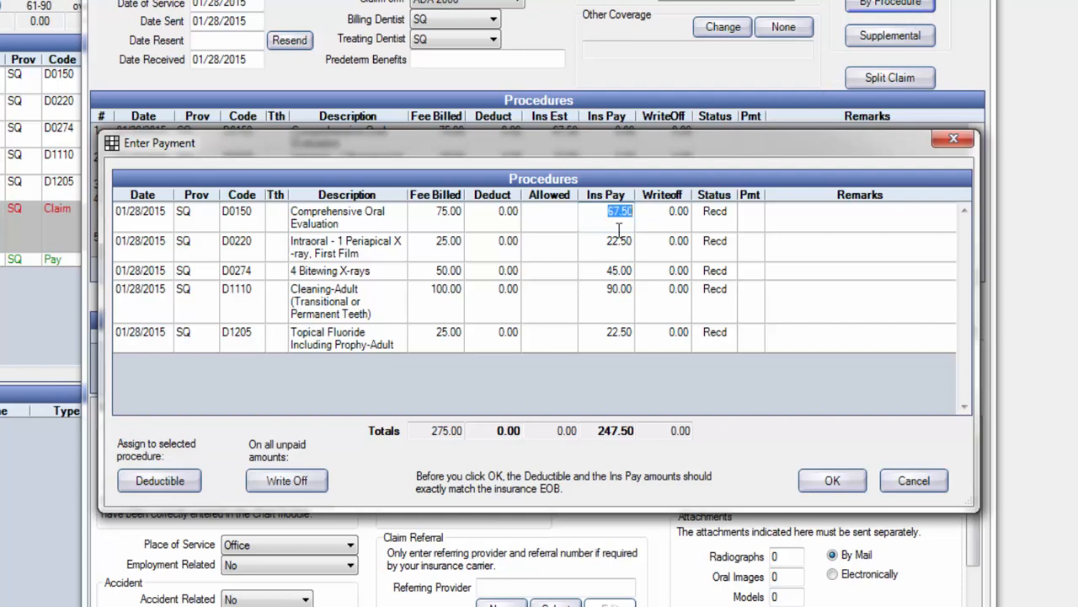
pyautogui.write('60')
pyautogui.click(679, 222)
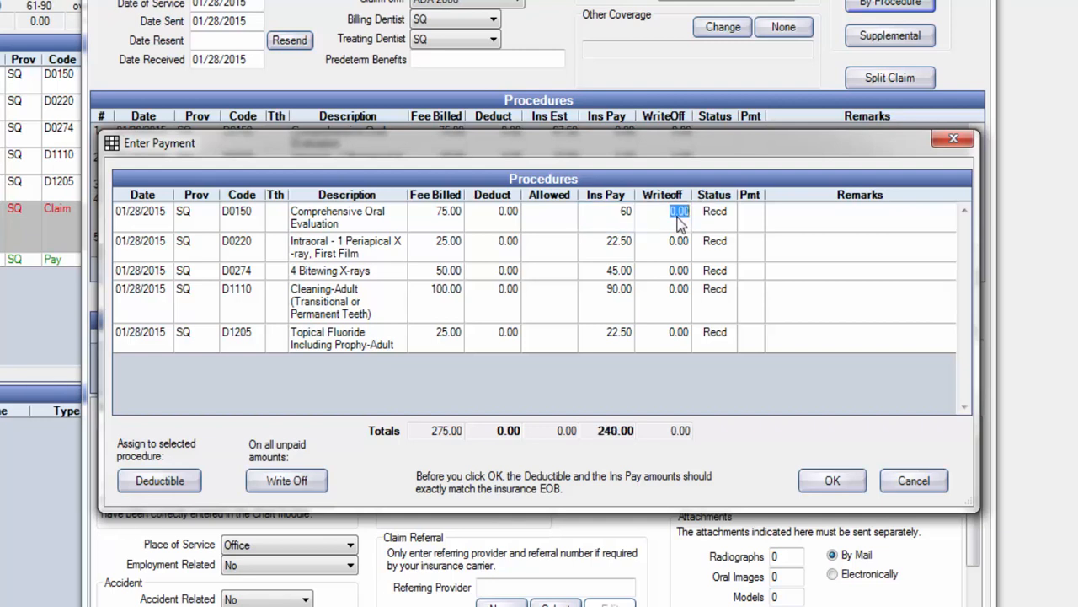
pyautogui.write('7.50')
pyautogui.click(613, 244)
pyautogui.write('20')
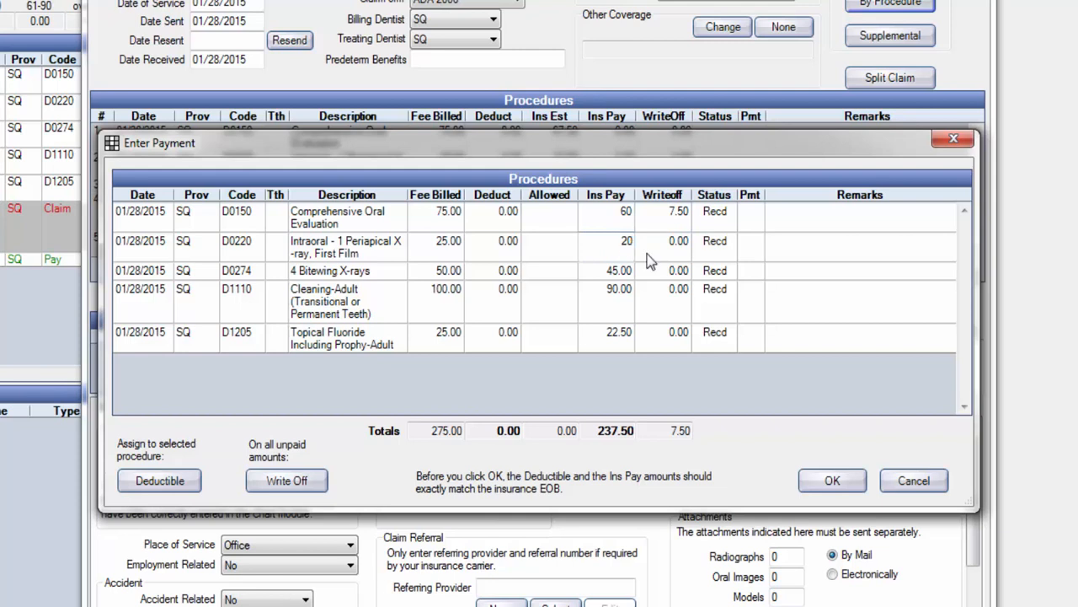
# Set insurance pay 40 and writeoff 5 for D0274, and insurance pay 80 for D1110.
pyautogui.click(626, 272)
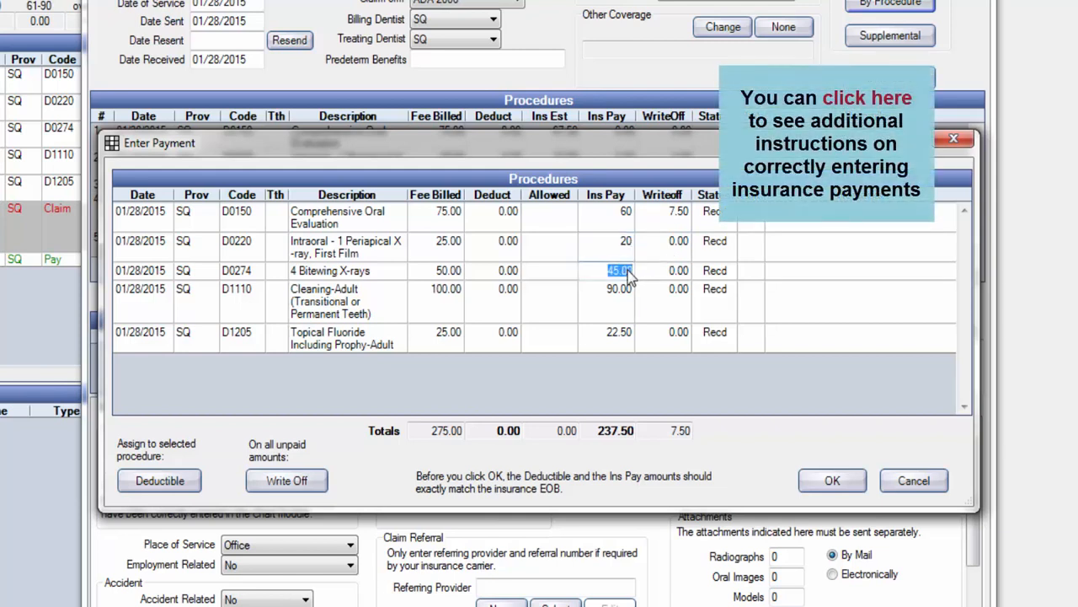
pyautogui.write('40')
pyautogui.click(653, 276)
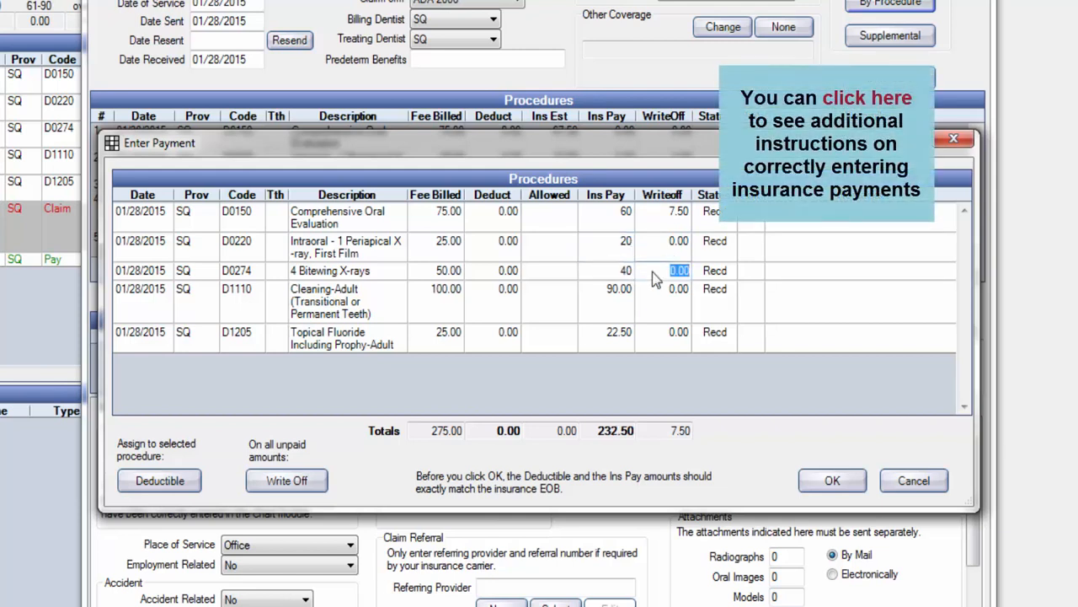
pyautogui.write('5')
pyautogui.click(628, 308)
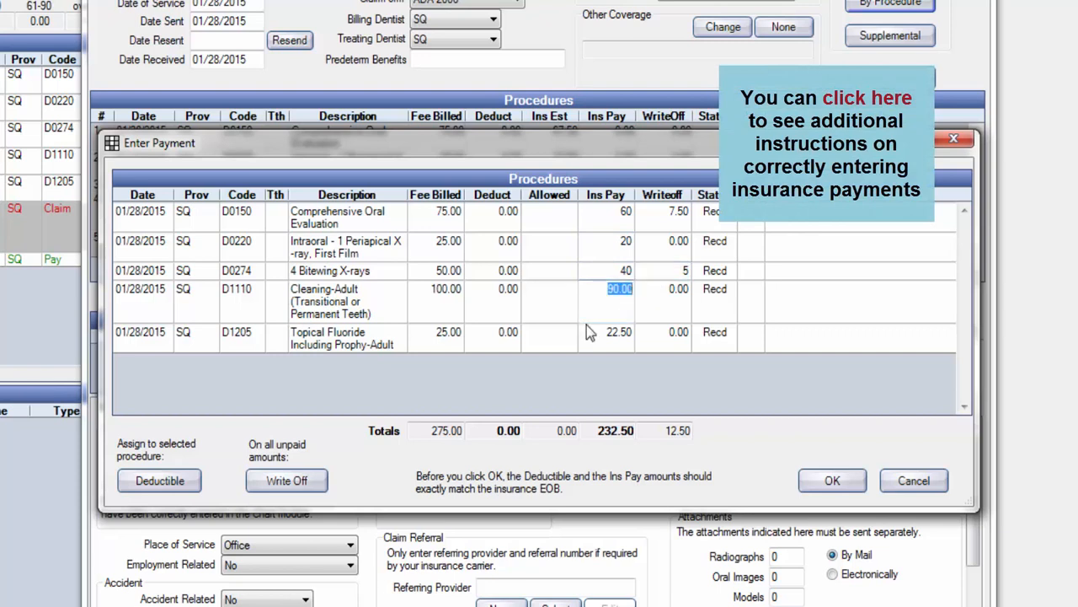
pyautogui.write('80')
# Set insurance pay 20 and writeoff 2.5 for D1205, and save the by-procedure payment to the claim.
pyautogui.click(608, 337)
pyautogui.write('20')
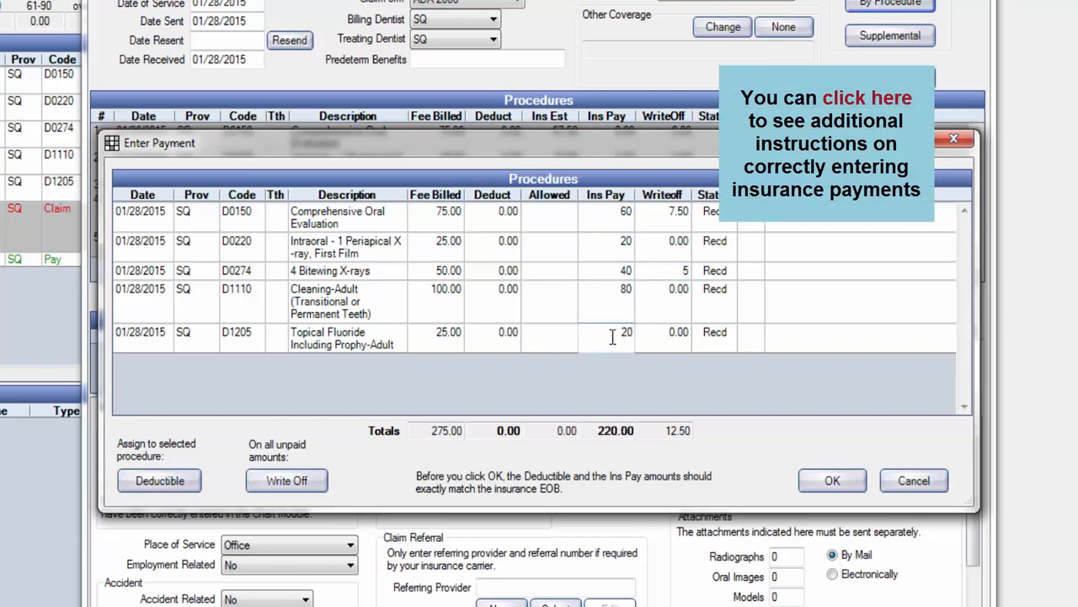
pyautogui.click(661, 339)
pyautogui.write('2.5')
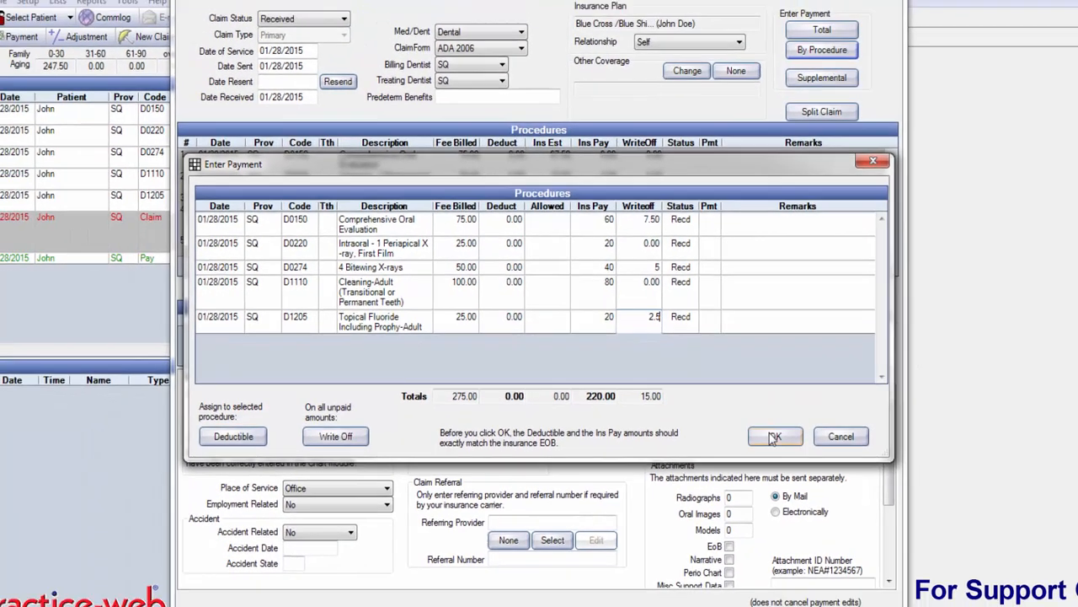
pyautogui.click(773, 437)
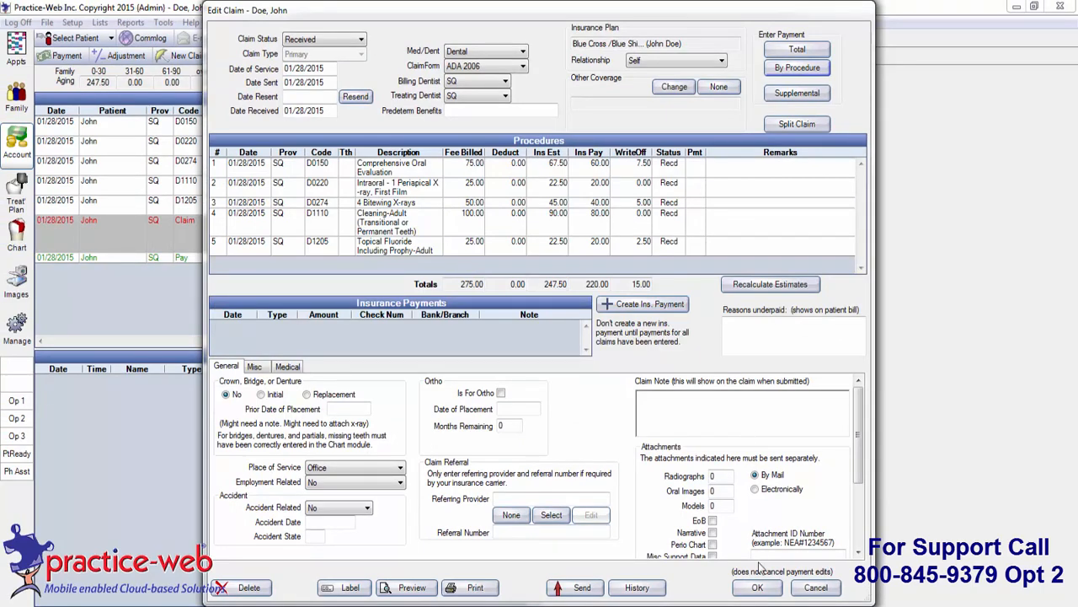
# Save the received Blue Cross /Blue Shield claim, reopen it from the account, and create an EFT insurance payment for it.
pyautogui.click(758, 587)
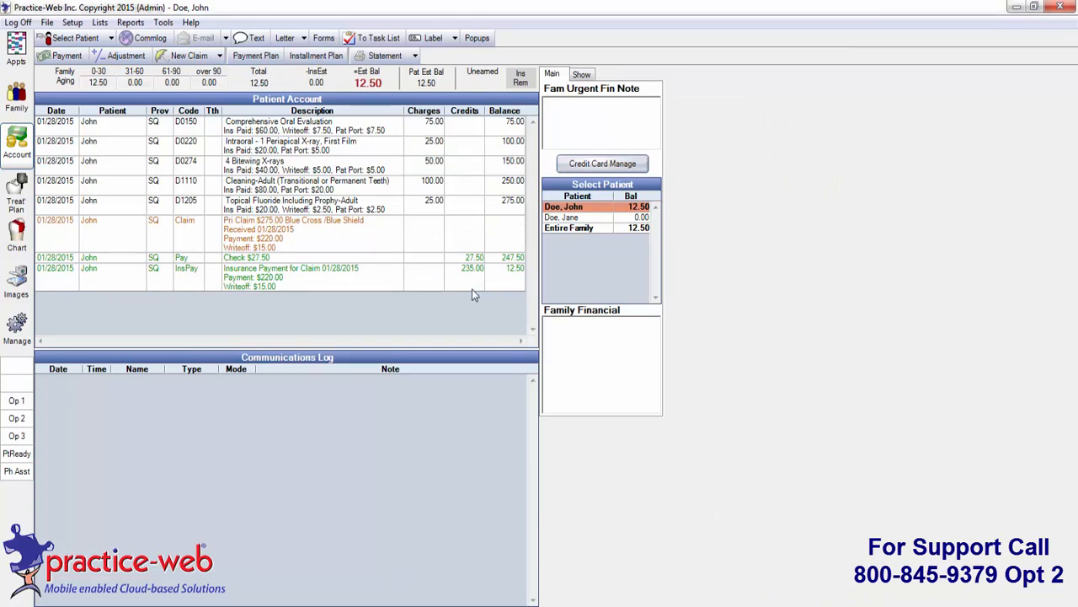
pyautogui.doubleClick(293, 237)
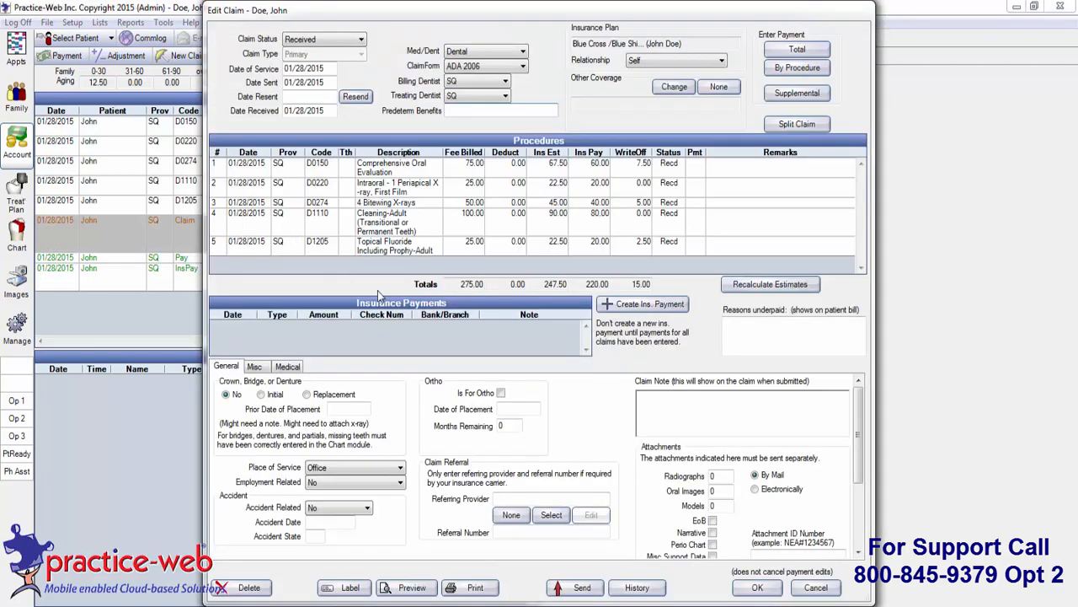
pyautogui.click(682, 308)
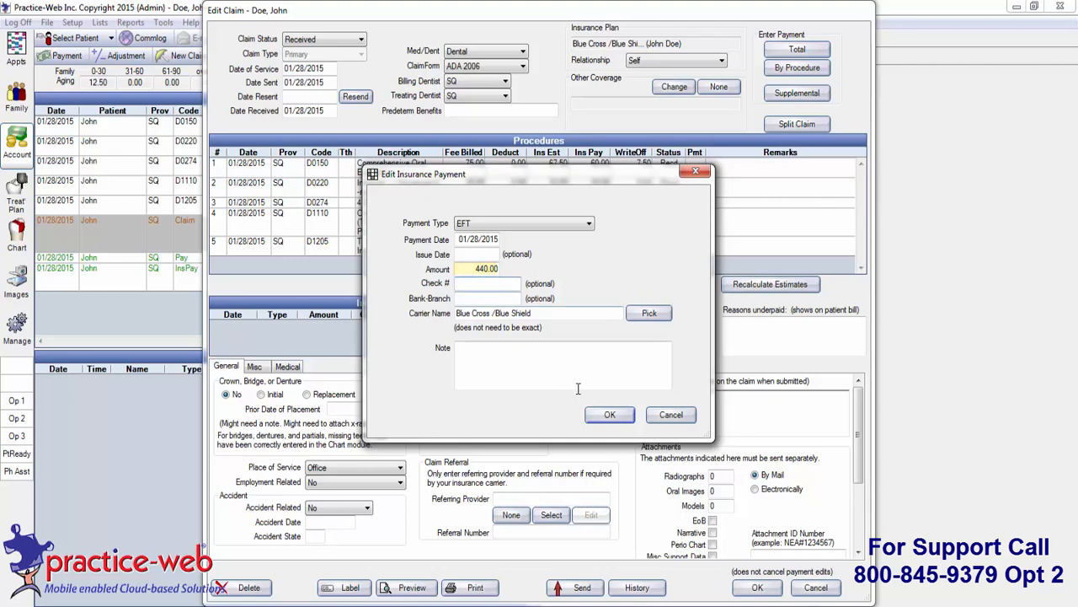
pyautogui.click(609, 414)
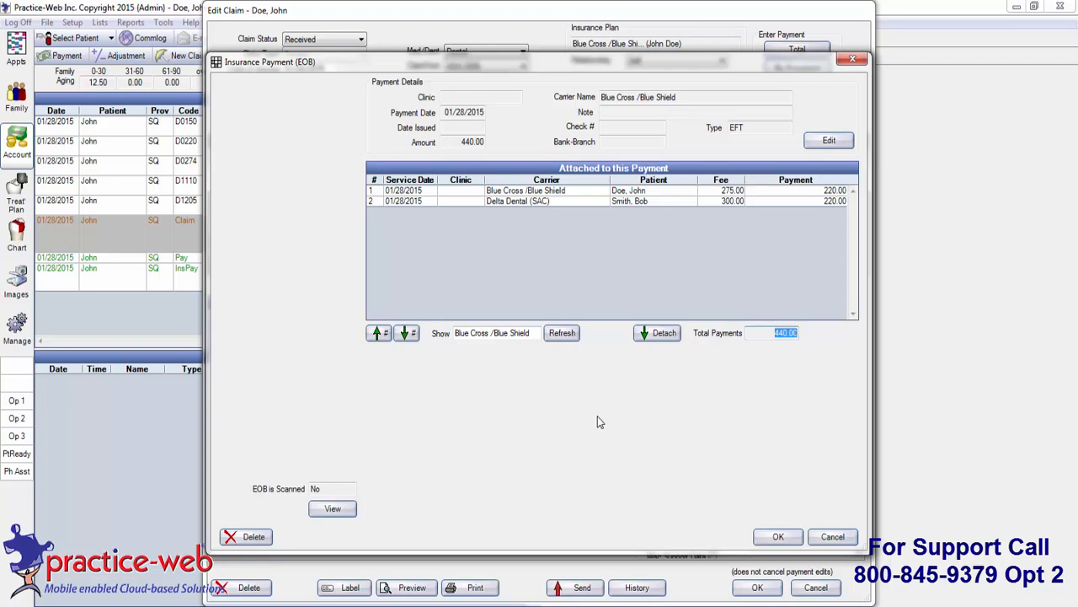
# Detach the Delta Dental (SAC) claim from the insurance payment and save the payment.
pyautogui.click(565, 202)
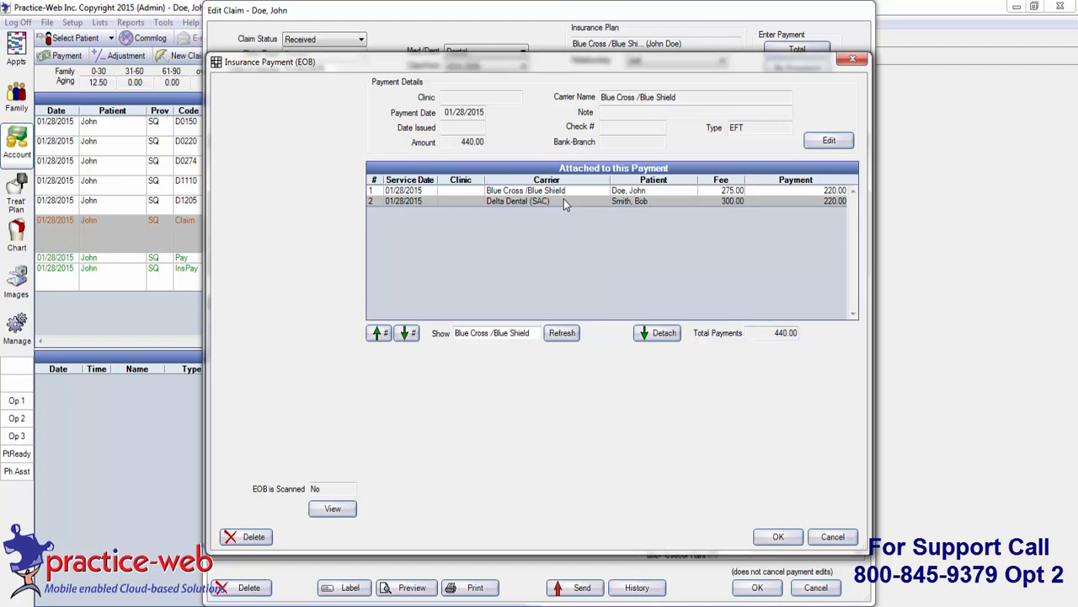
pyautogui.click(661, 334)
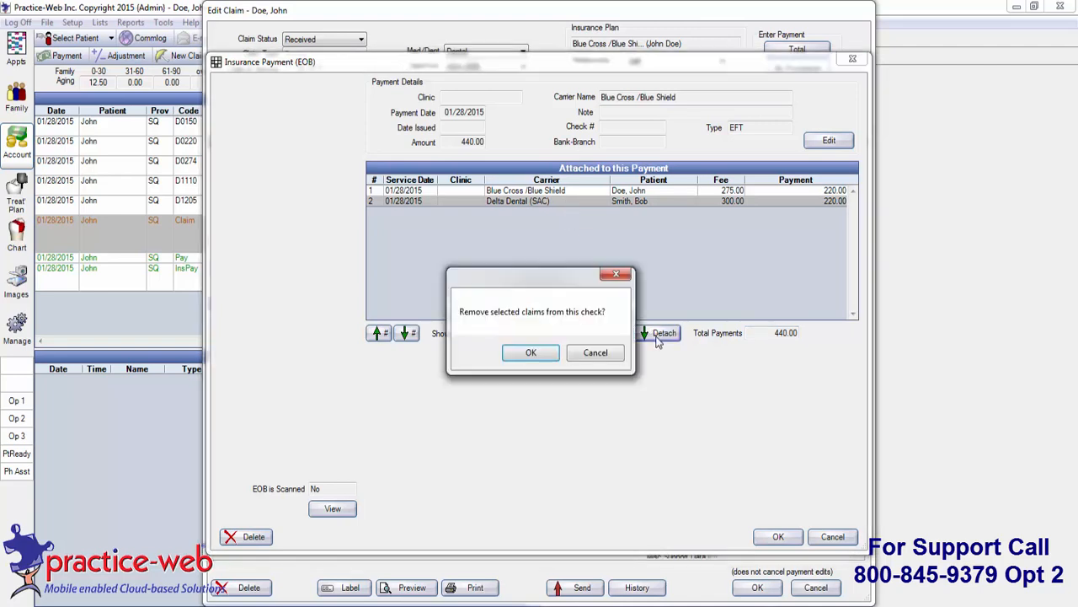
pyautogui.click(531, 352)
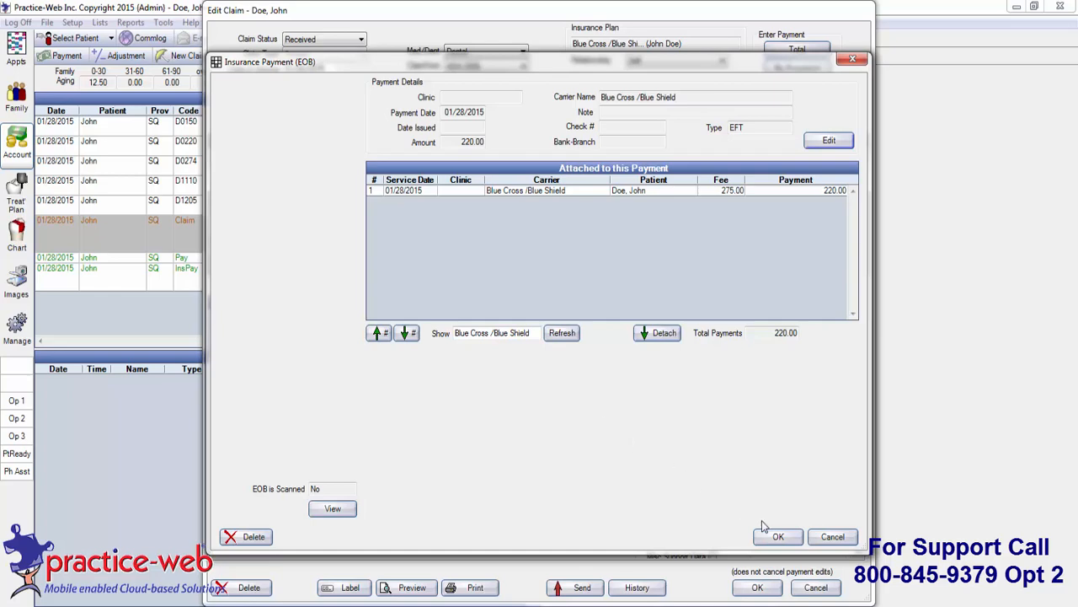
pyautogui.click(777, 537)
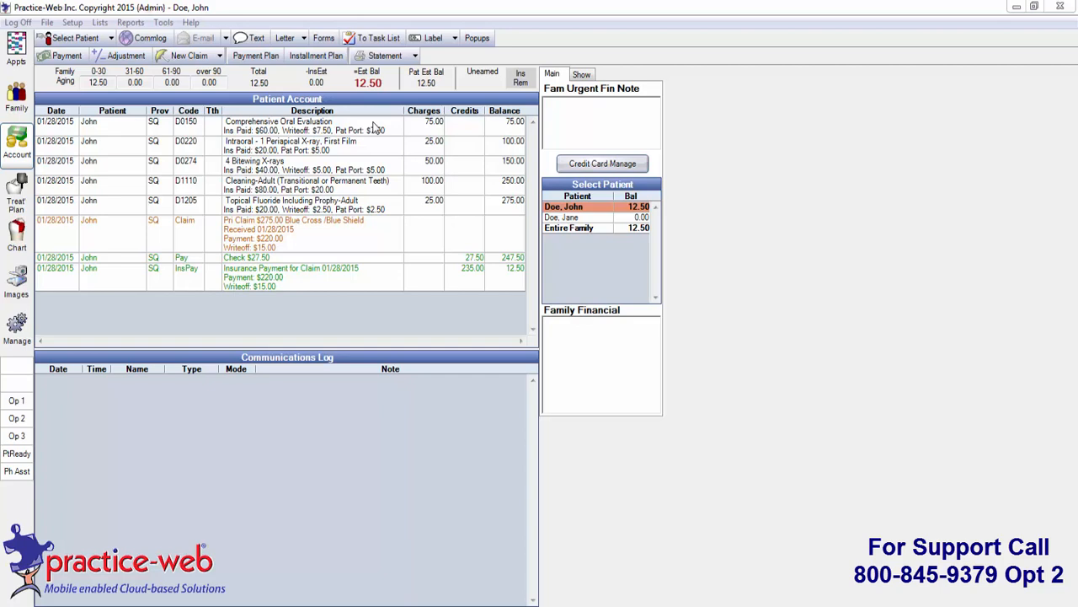
# Add a Professional Discount adjustment of 12.50 to the patient's account.
pyautogui.click(126, 55)
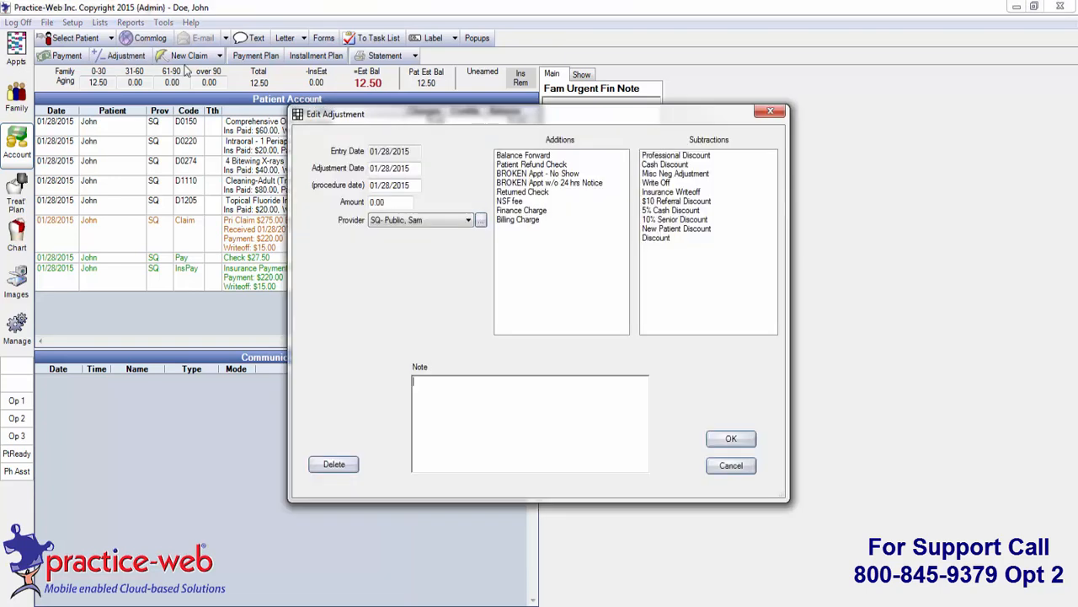
pyautogui.moveTo(396, 200); pyautogui.dragTo(350, 196)
pyautogui.write('12.50')
pyautogui.click(705, 157)
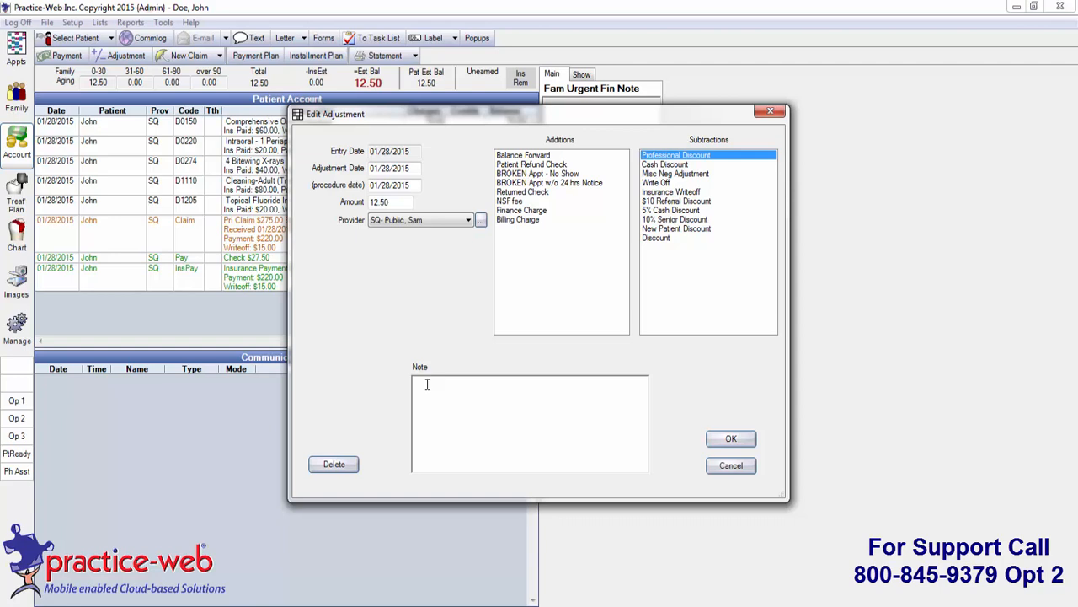
pyautogui.click(729, 444)
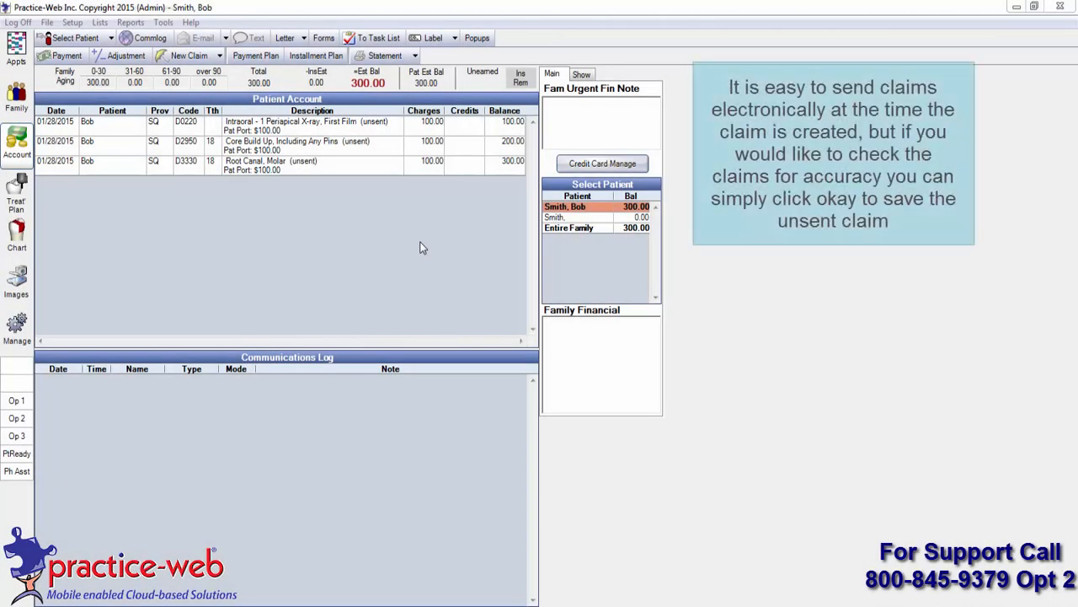
# Create a claim for the unsent D0220, D2950 and D3330 procedures, save it without sending, and open the list of claims waiting to send.
pyautogui.click(194, 57)
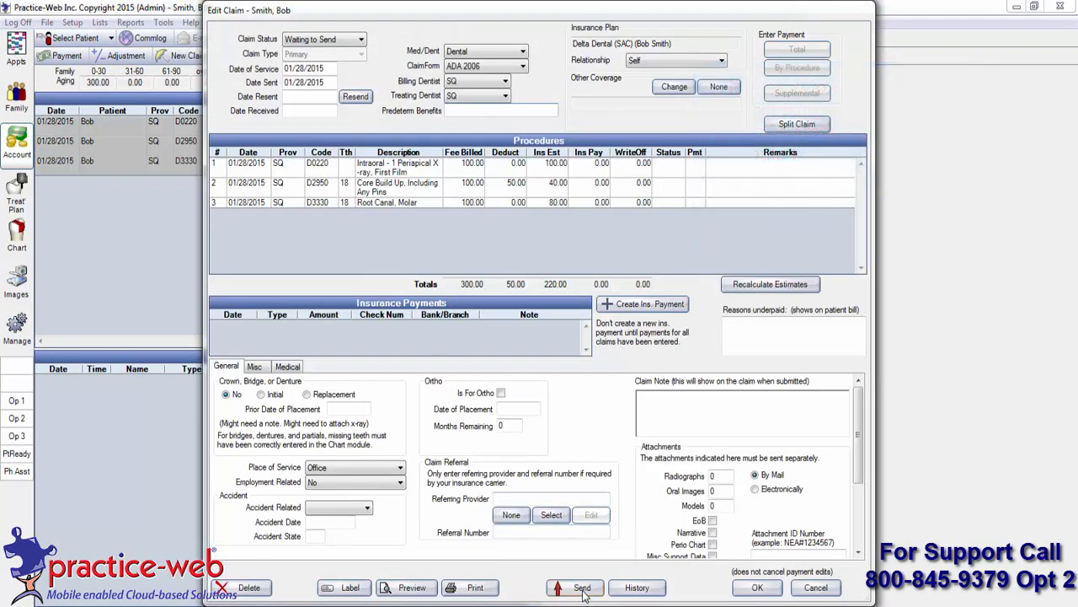
pyautogui.click(755, 590)
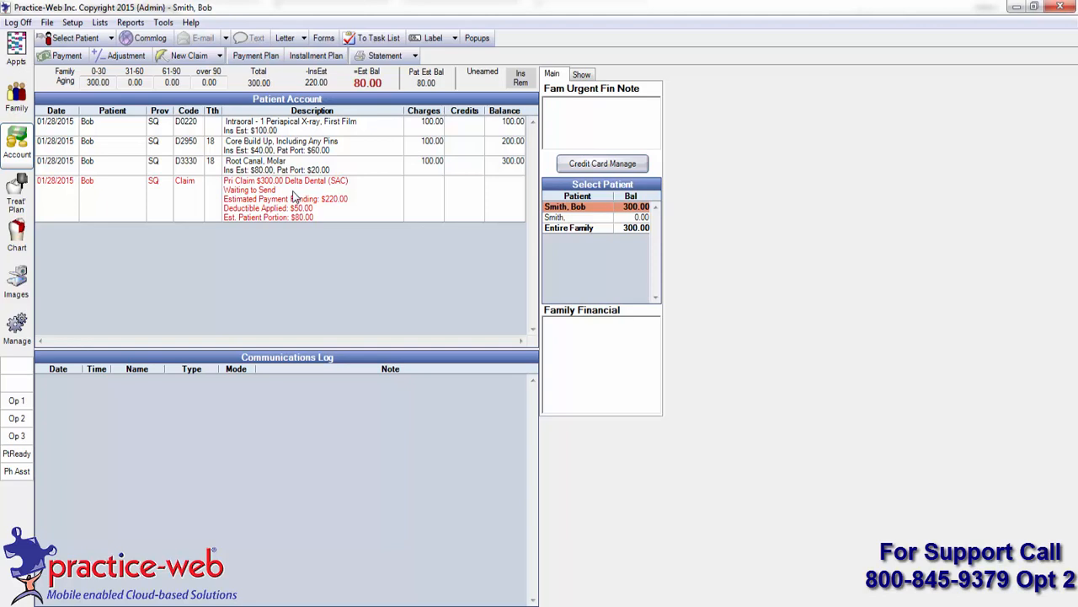
pyautogui.click(23, 340)
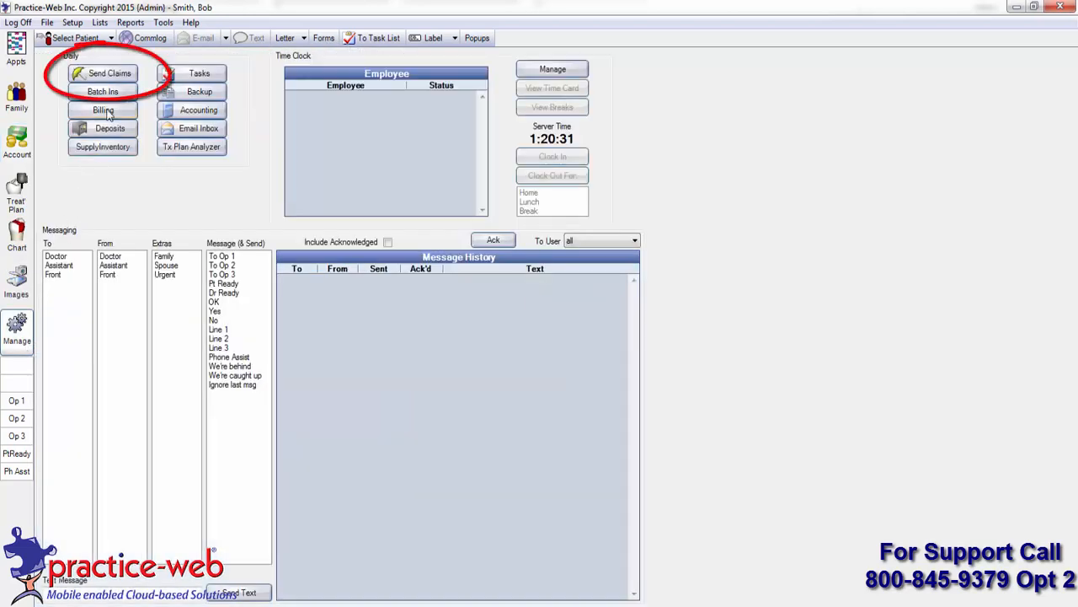
pyautogui.click(110, 75)
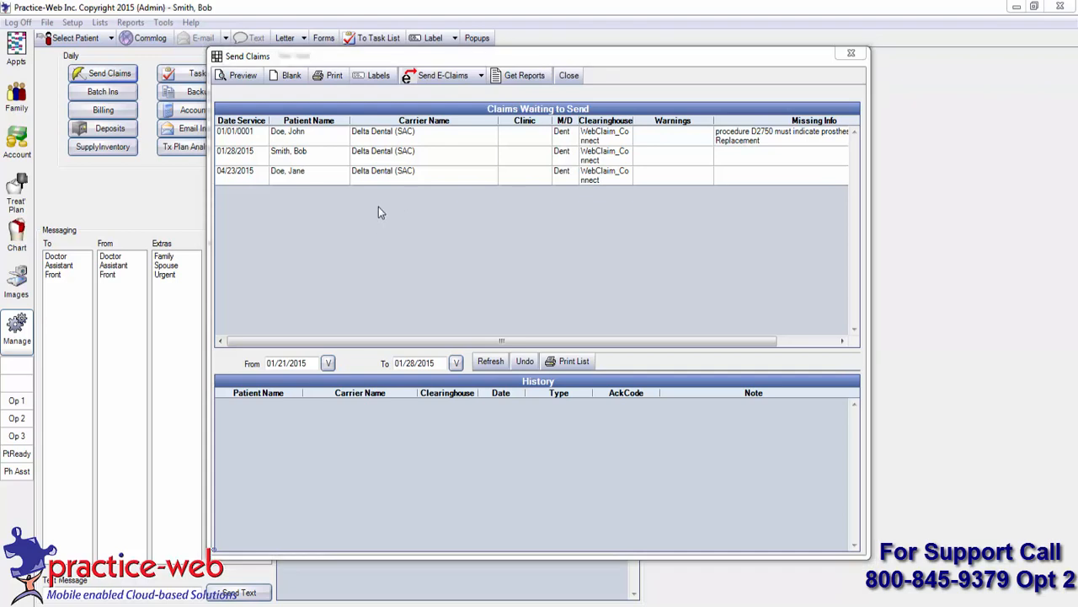
# Preview the claim form of the first waiting claim, dated 01/01/0001, and close the preview.
pyautogui.click(380, 139)
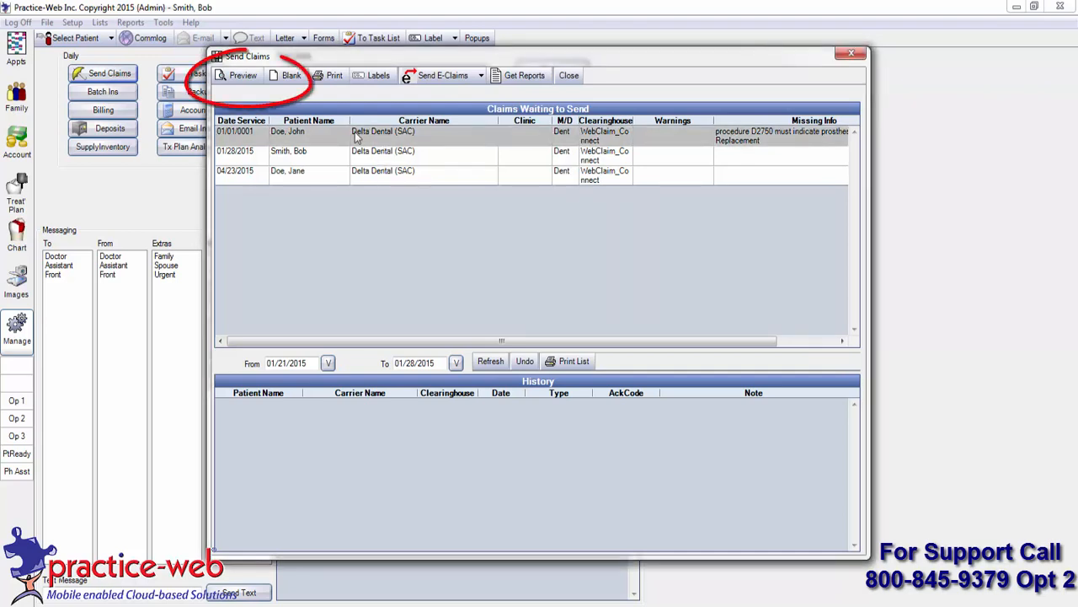
pyautogui.click(232, 79)
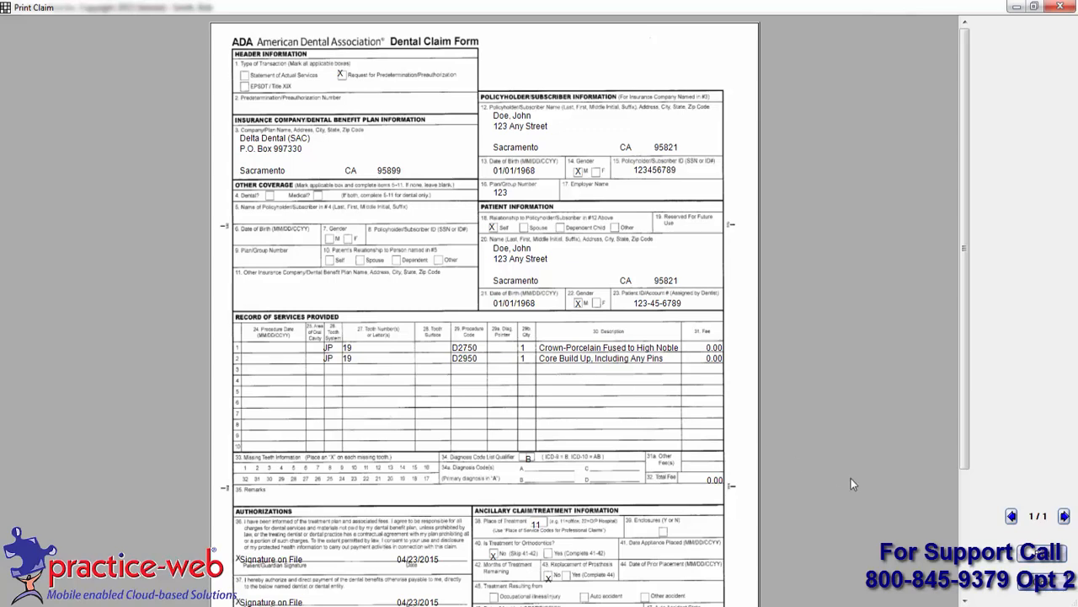
pyautogui.click(1032, 582)
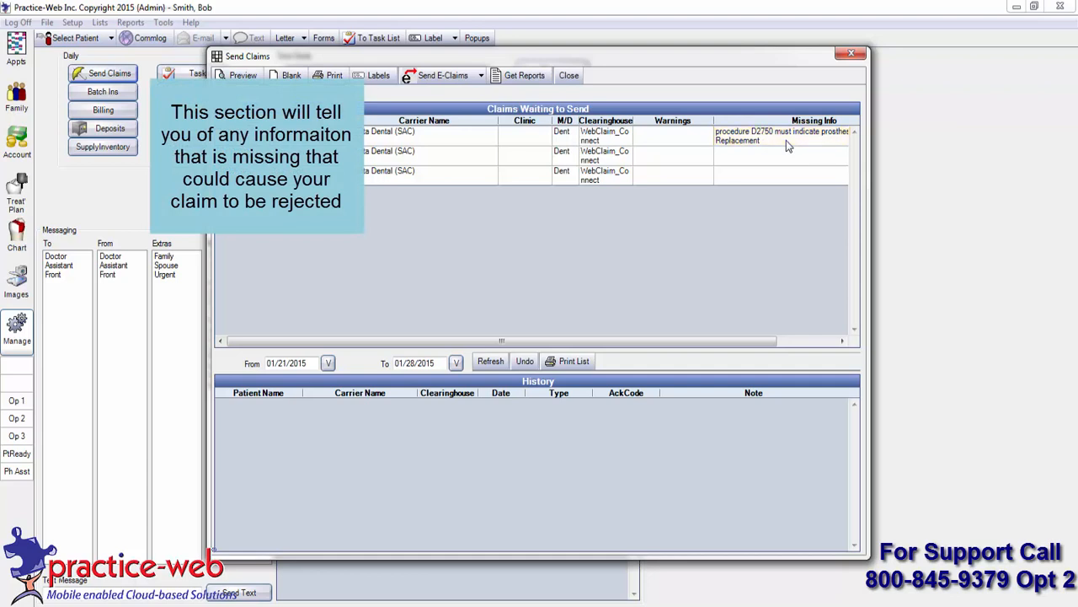
# Go to the account of the claim with missing information, and send all waiting claims electronically.
pyautogui.rightClick(439, 143)
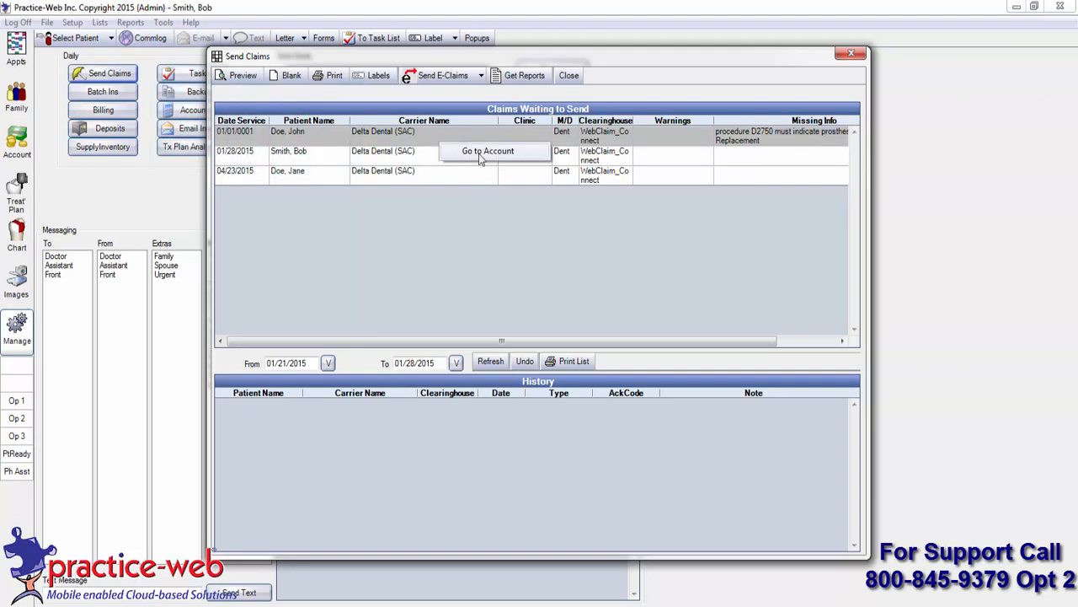
pyautogui.click(478, 153)
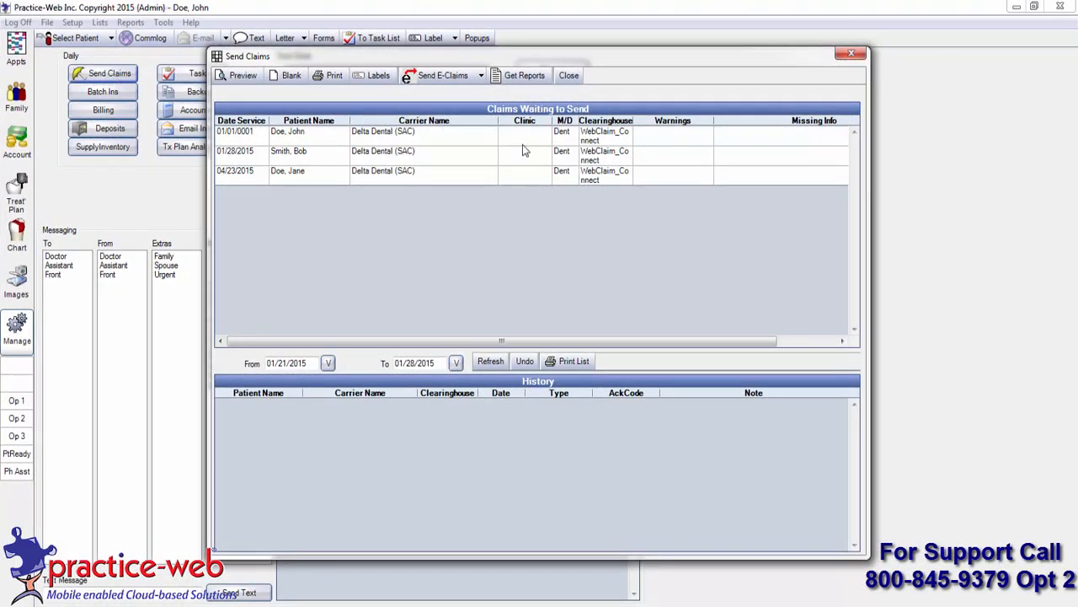
pyautogui.moveTo(522, 139); pyautogui.dragTo(523, 173)
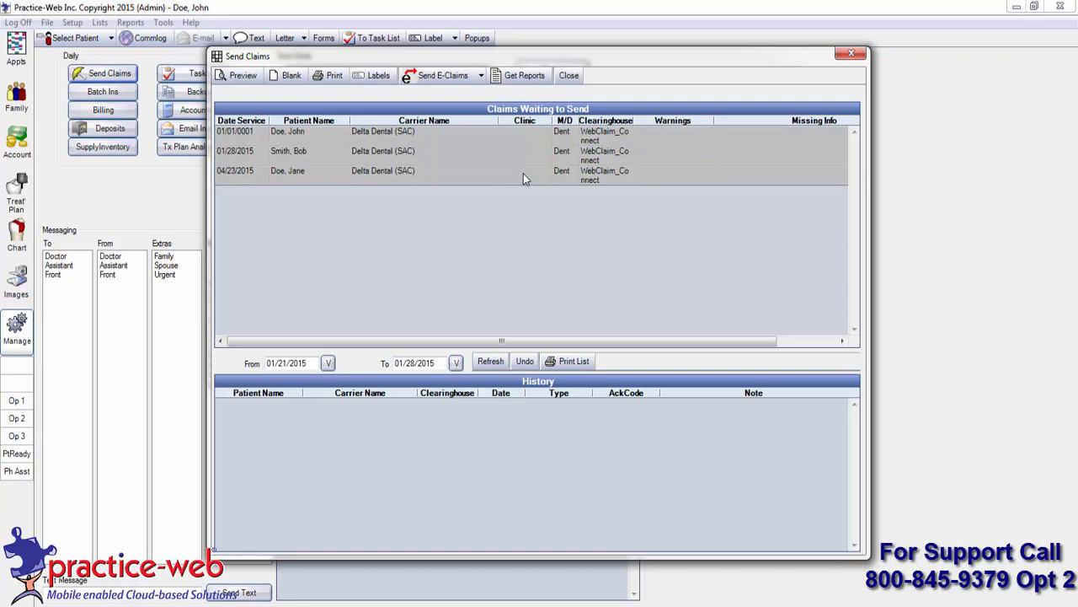
pyautogui.click(441, 79)
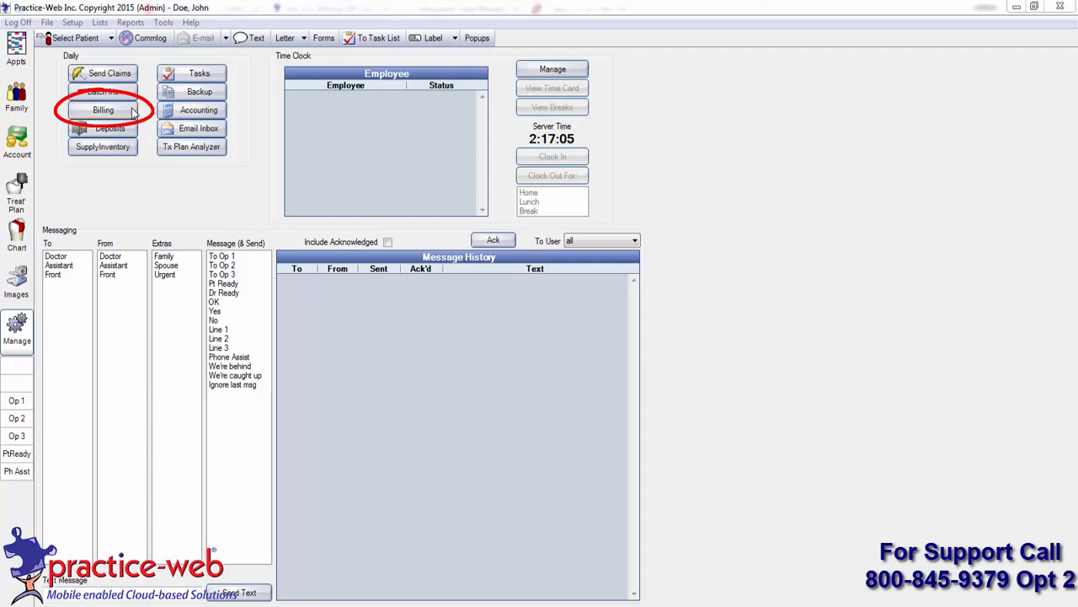
# Create a billing list for Standard Account patients not billed since 01/28/2014, and select the first bill.
pyautogui.click(132, 112)
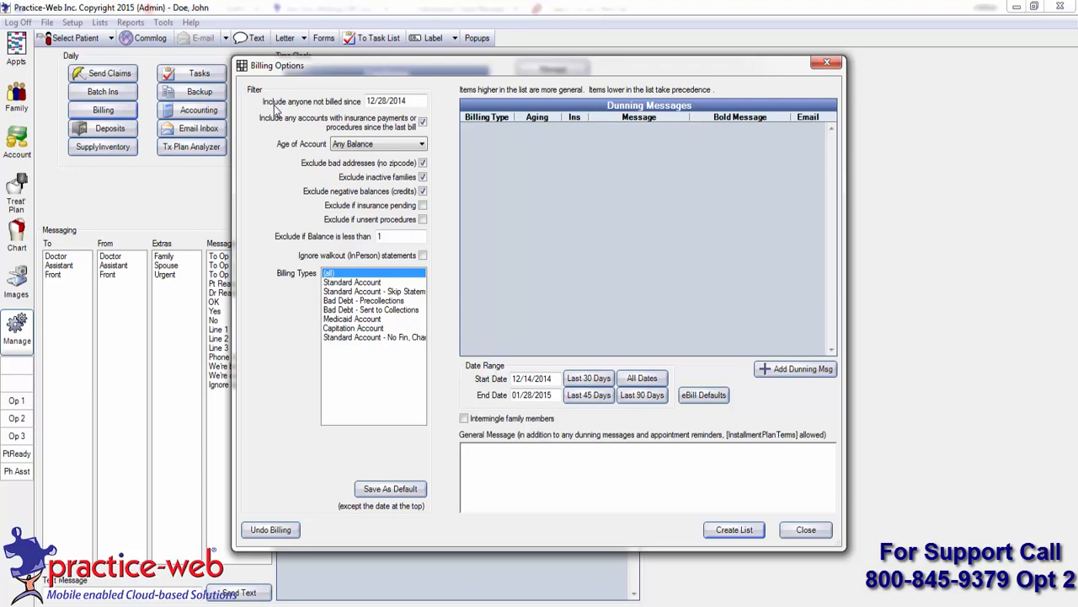
pyautogui.doubleClick(376, 100)
pyautogui.write('01')
pyautogui.click(377, 283)
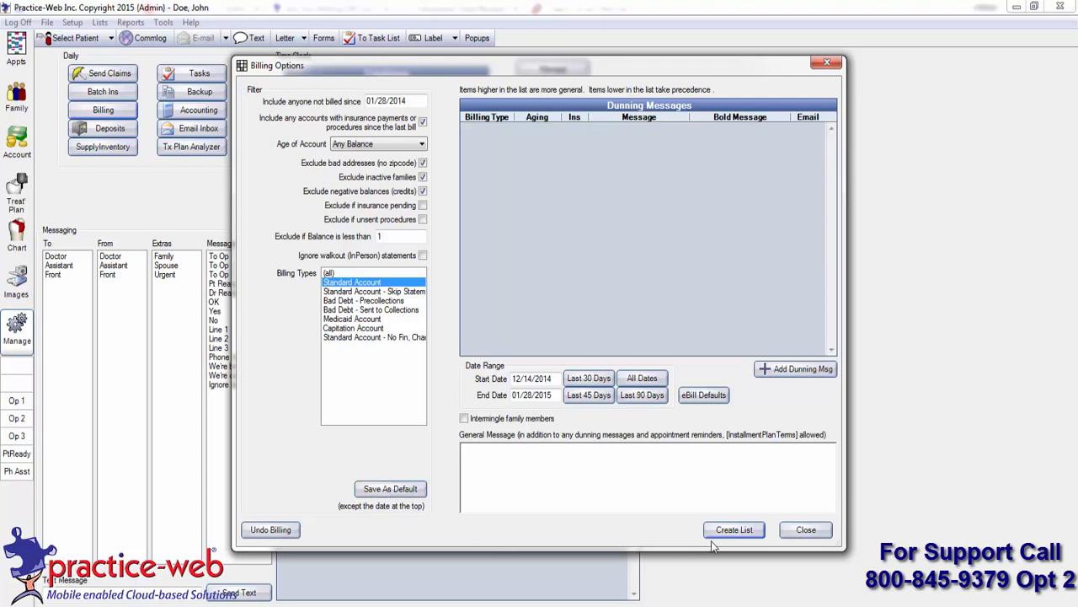
pyautogui.click(730, 531)
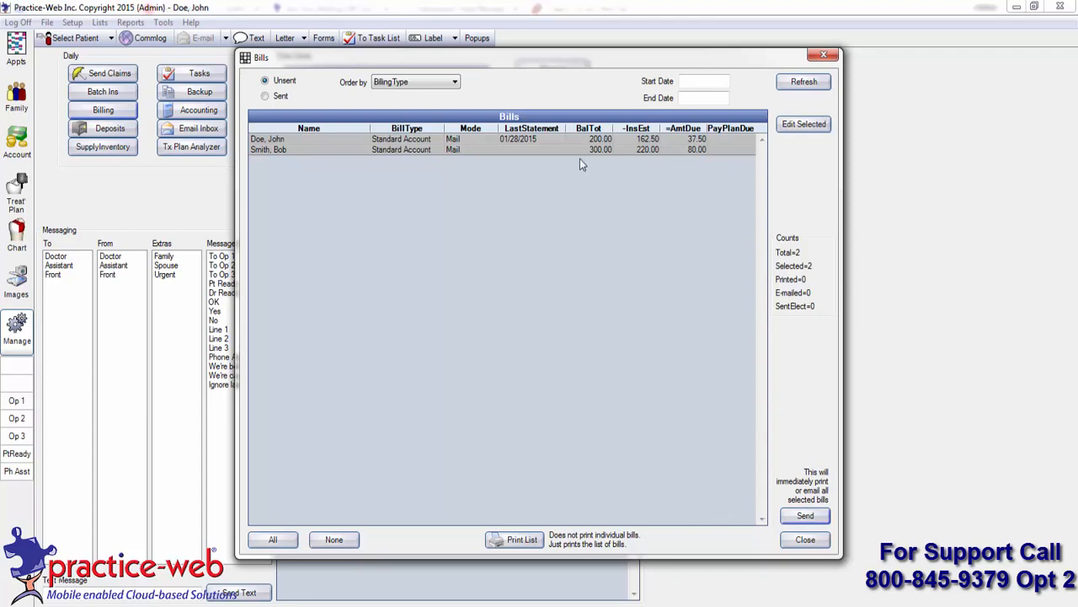
pyautogui.click(567, 139)
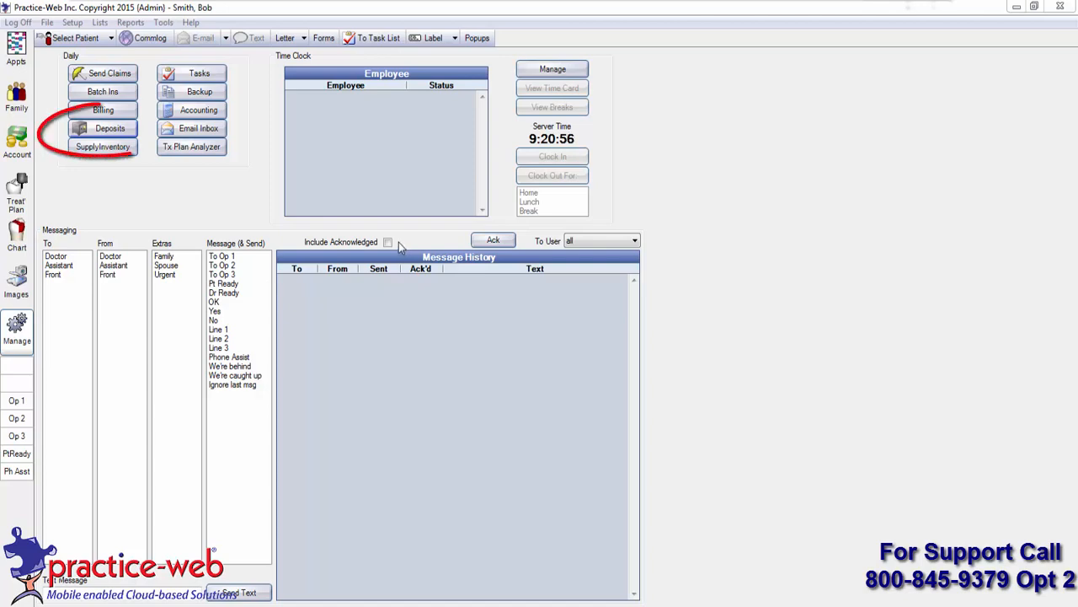
# Create and print a deposit slip that leaves out credit card patient payments, and open the saved slip.
pyautogui.click(118, 134)
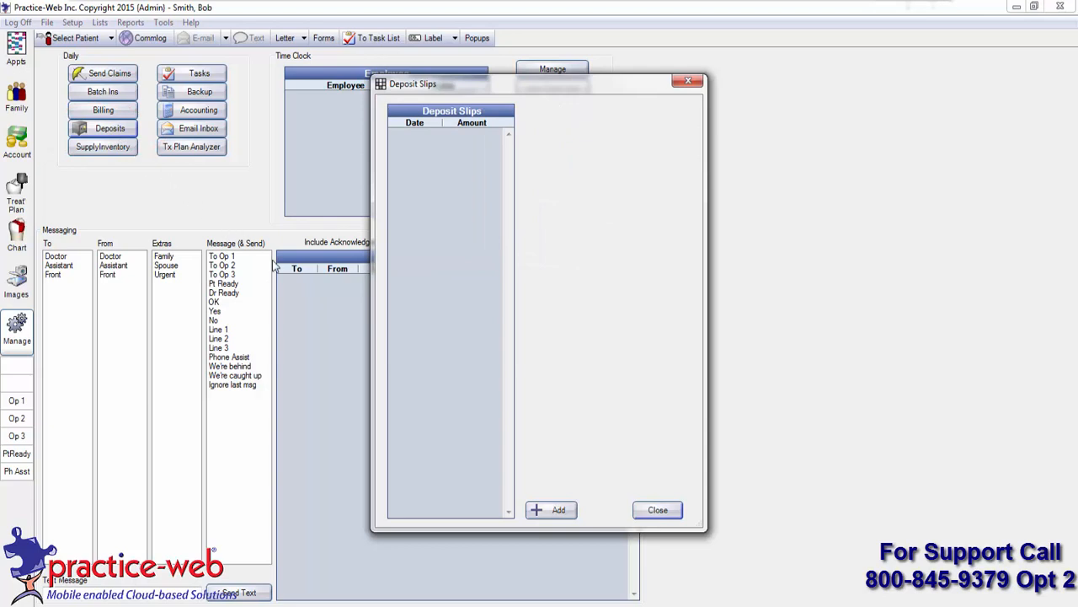
pyautogui.click(557, 512)
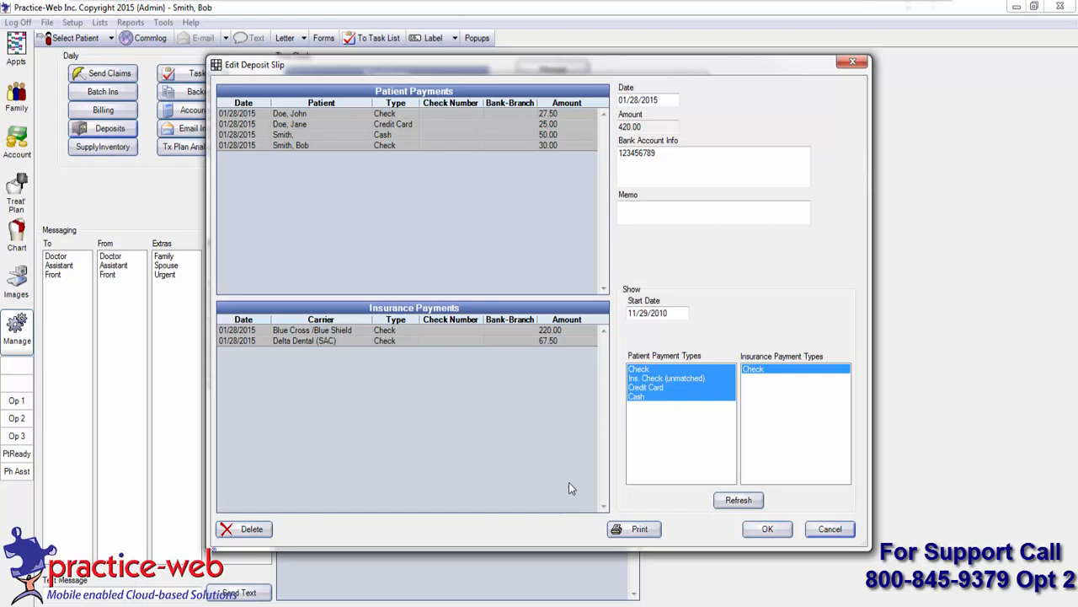
pyautogui.click(657, 388)
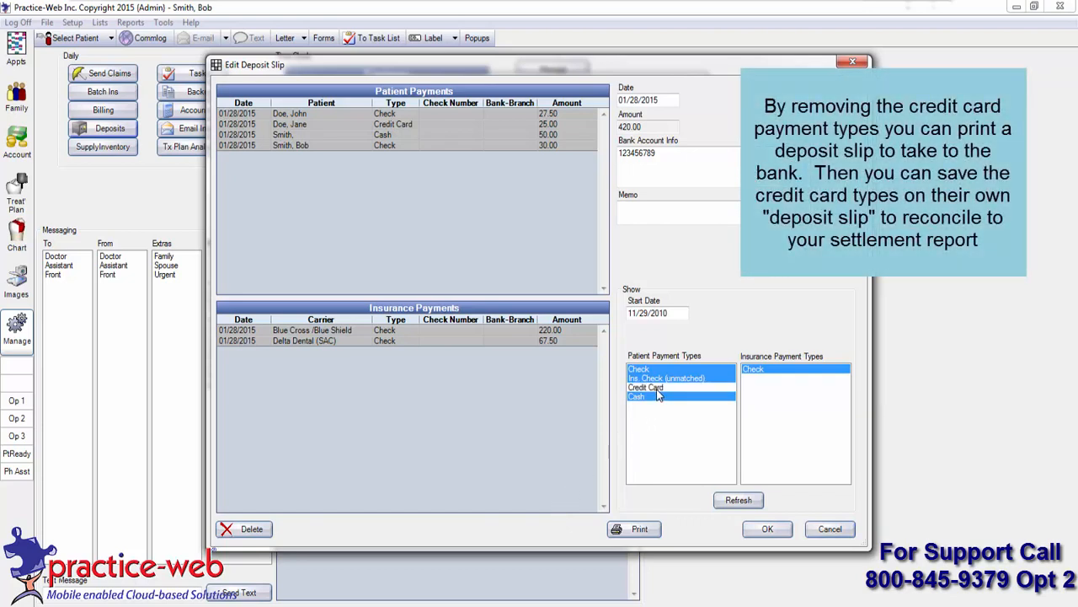
pyautogui.click(730, 503)
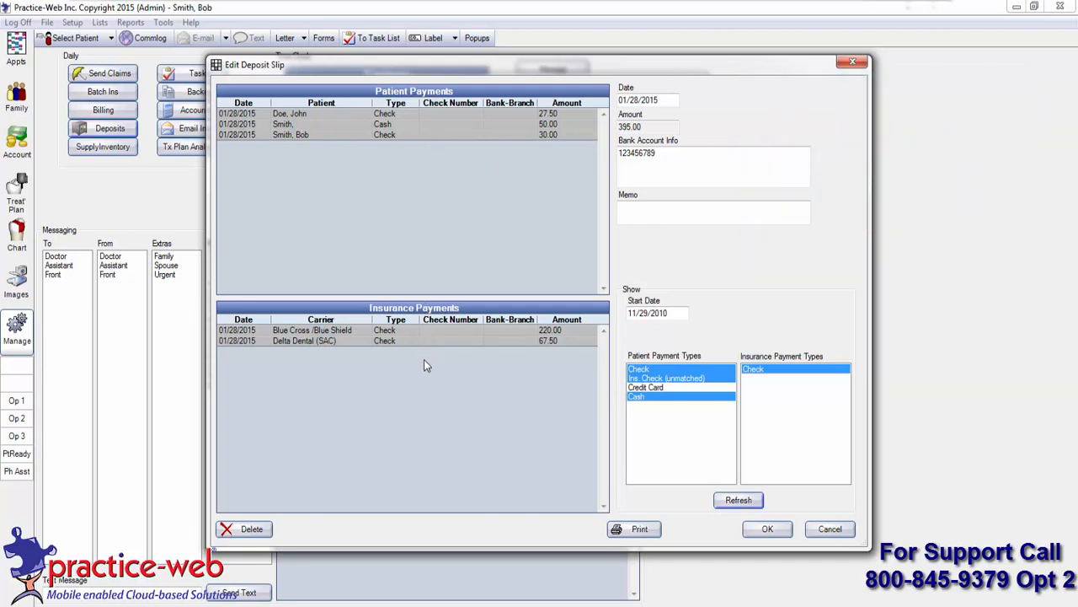
pyautogui.click(634, 530)
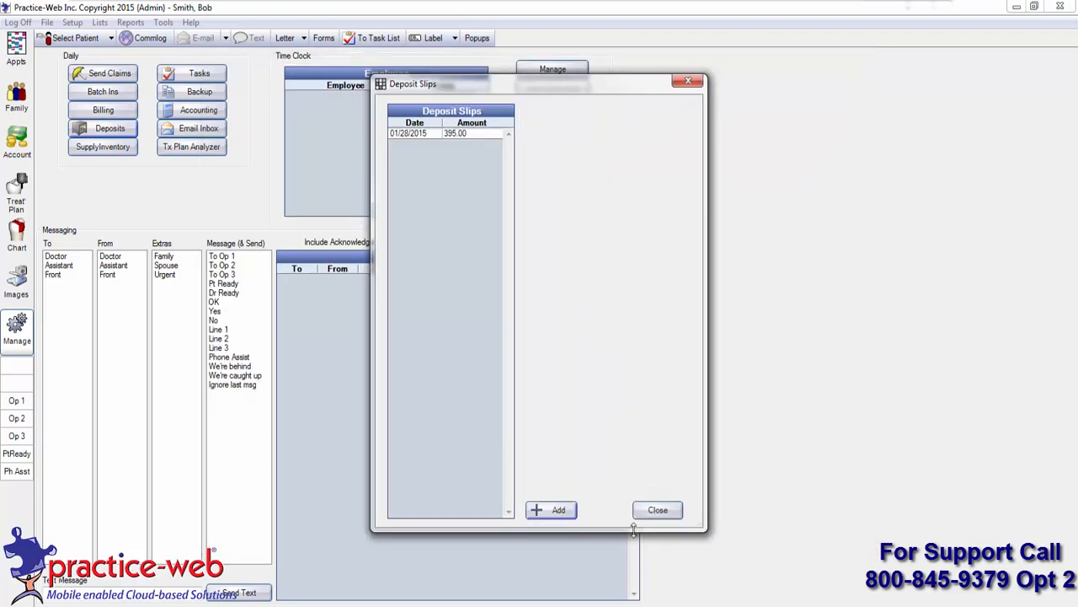
pyautogui.doubleClick(414, 132)
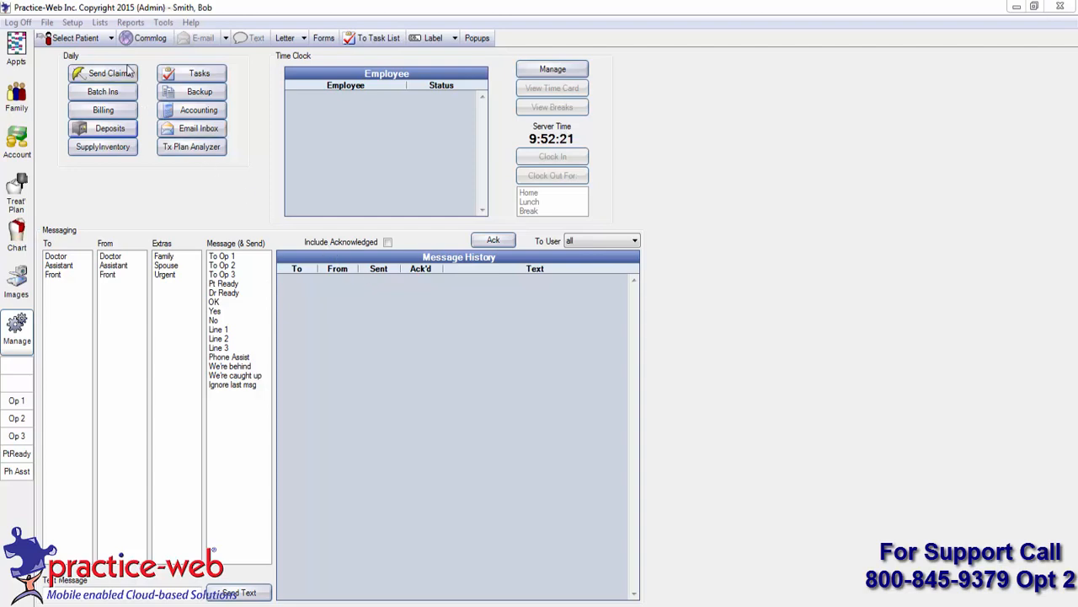
# Add a staff member to the employee list, entering the employee's last and first names, and close the list.
pyautogui.click(100, 22)
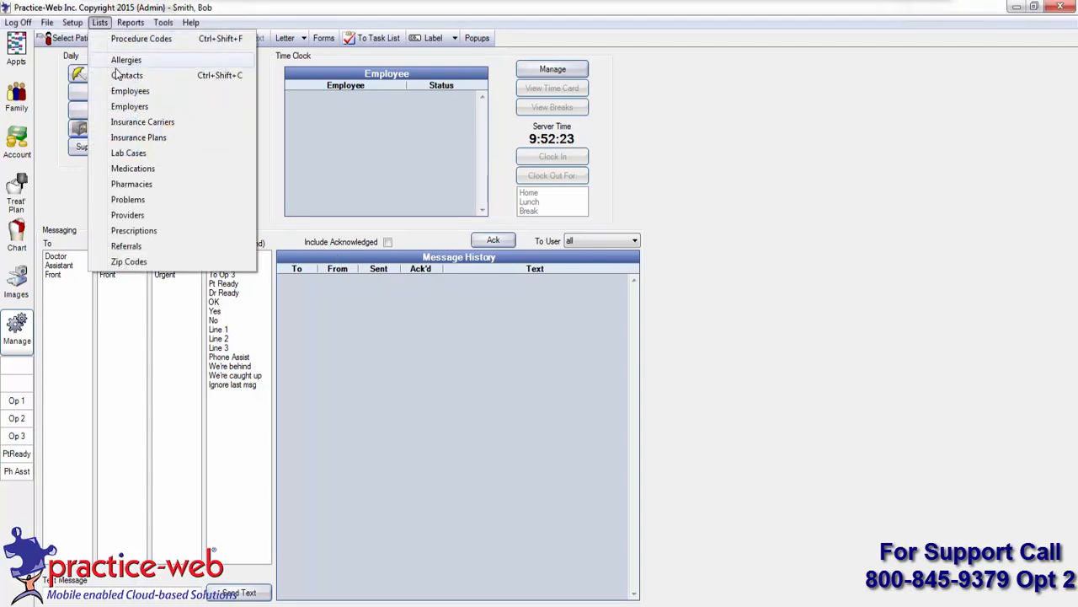
pyautogui.click(129, 94)
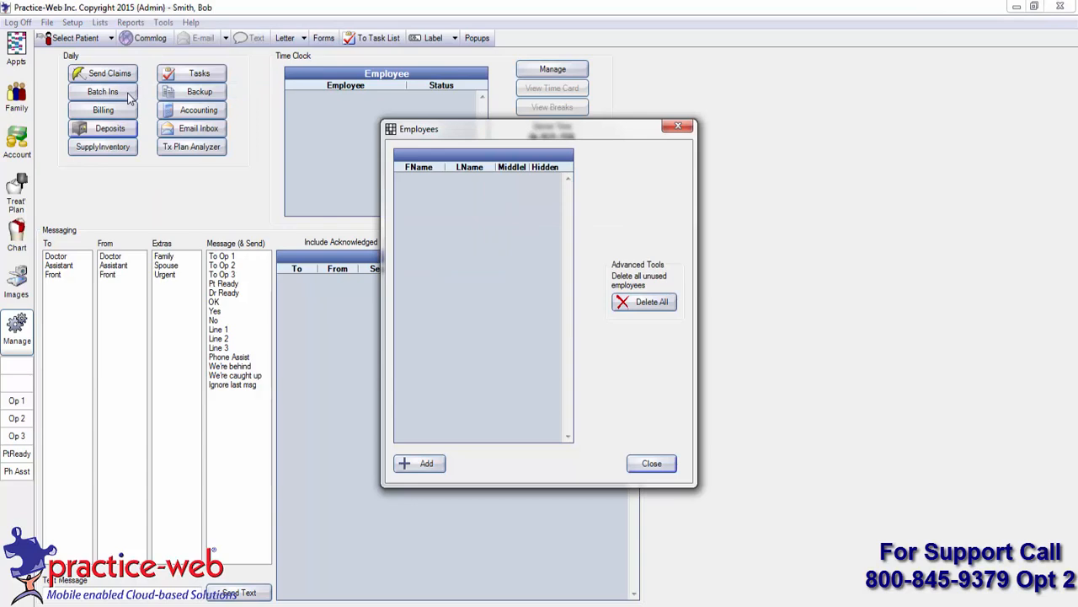
pyautogui.click(412, 466)
pyautogui.write('Member')
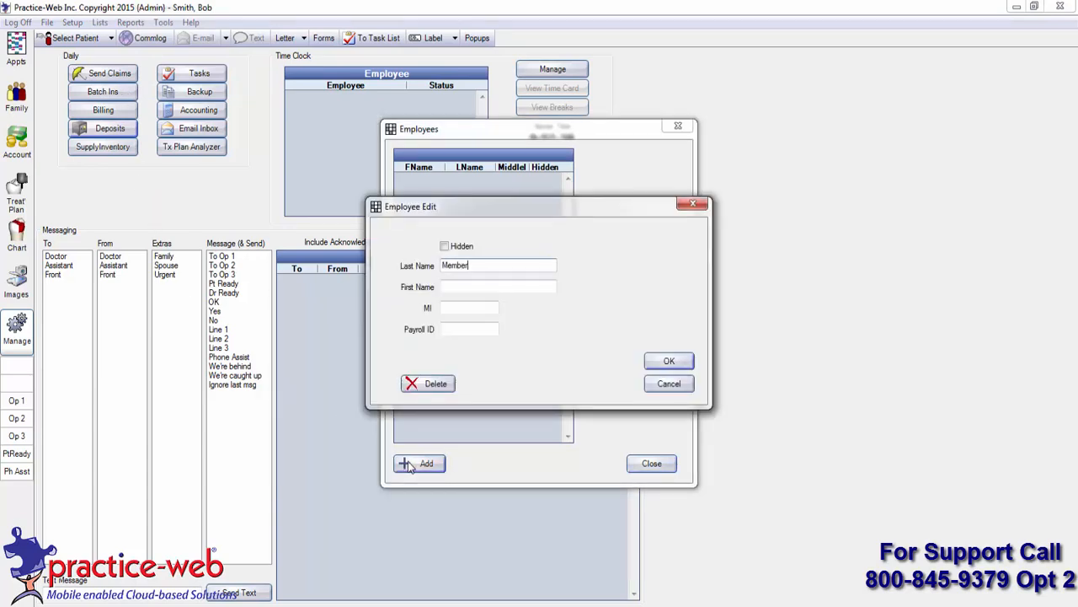
pyautogui.press('Tab')
pyautogui.write('Staff')
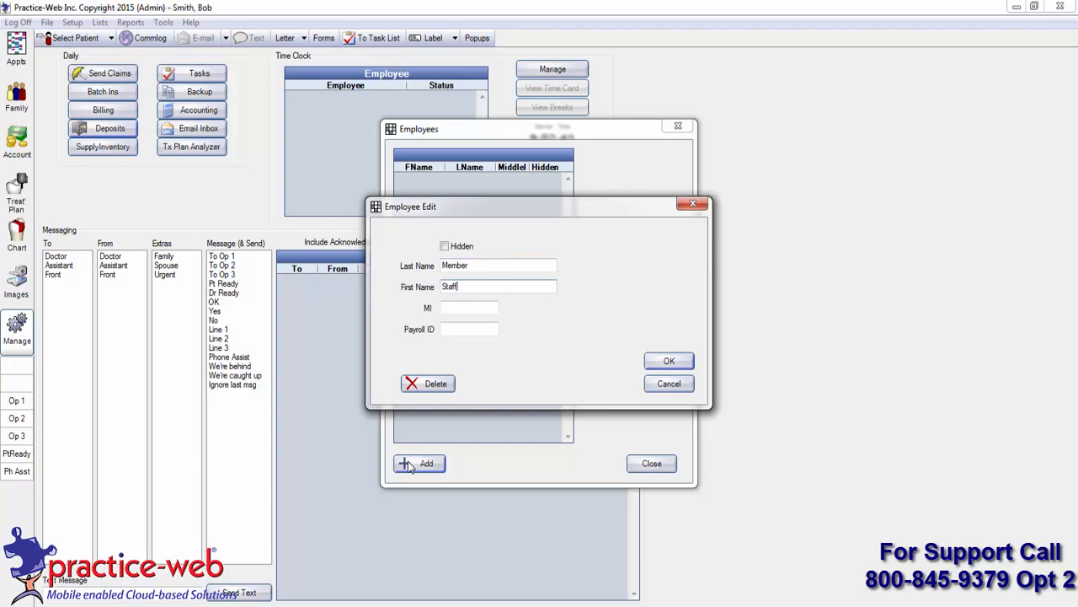
pyautogui.click(661, 360)
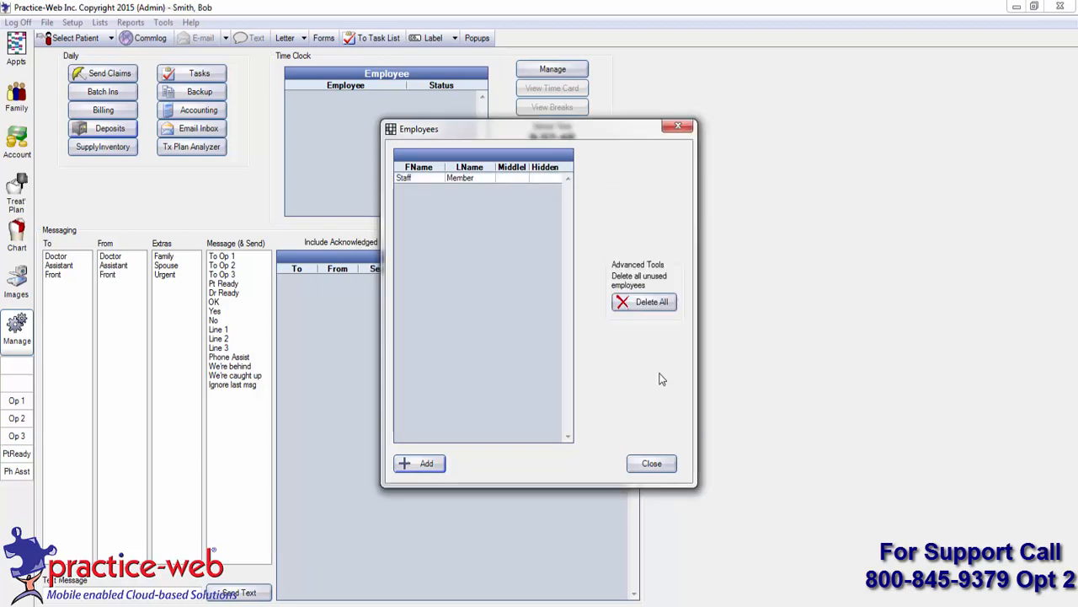
pyautogui.click(654, 462)
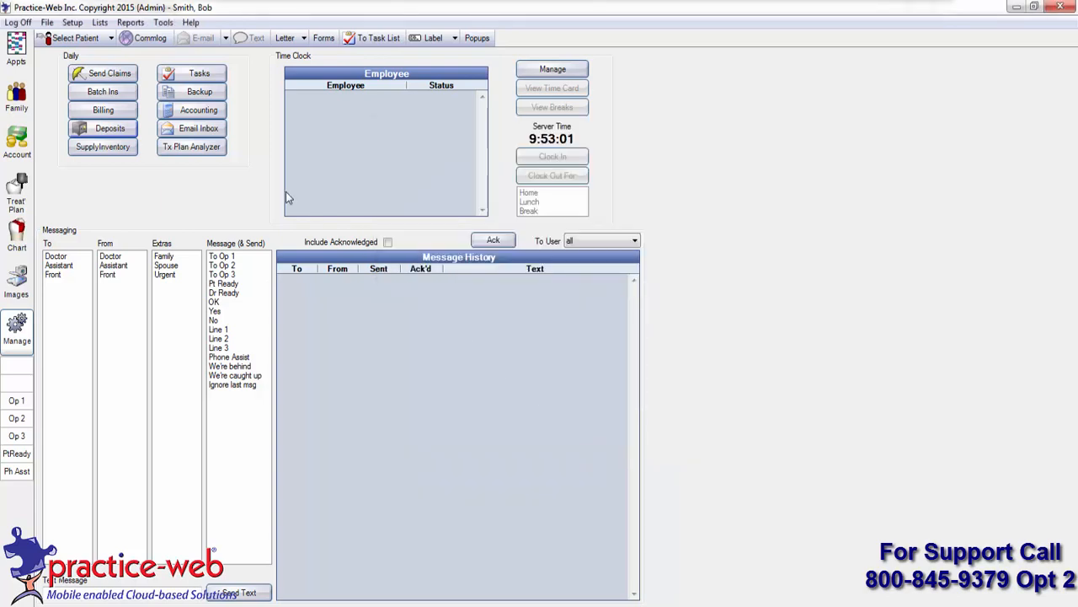
# In the time card setup, add a pay period from 01/28/2015 to 02/11/2015 with paycheck date 02/15/2015.
pyautogui.click(72, 23)
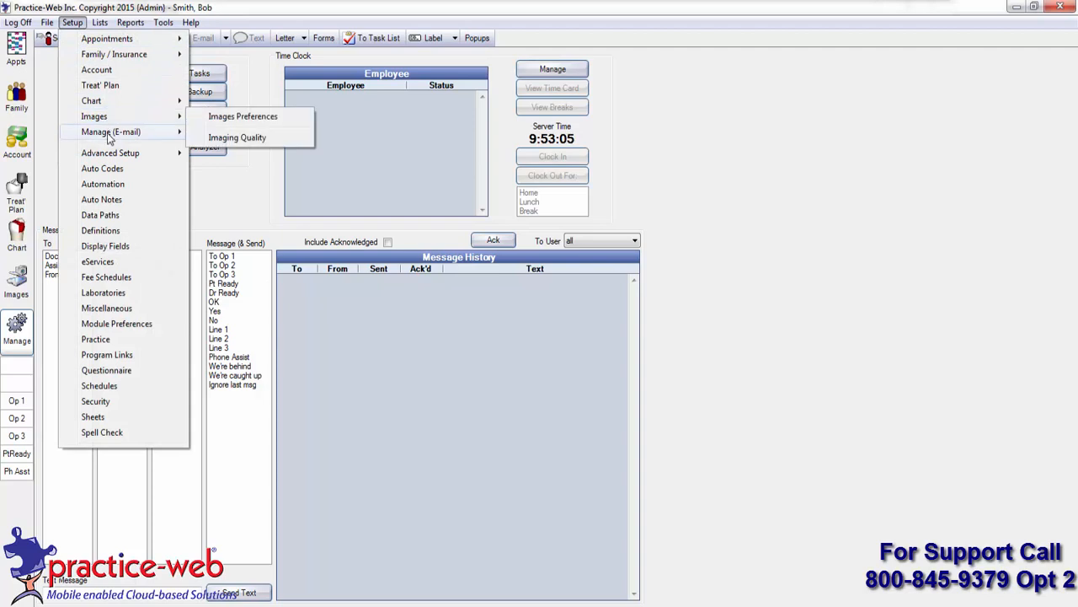
pyautogui.moveTo(109, 139)
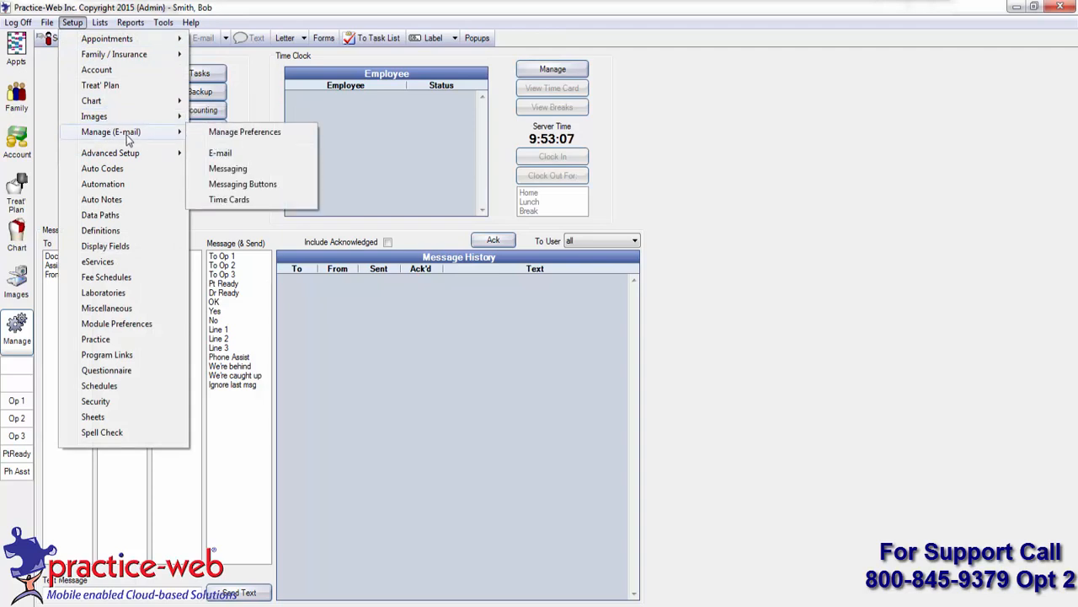
pyautogui.click(240, 202)
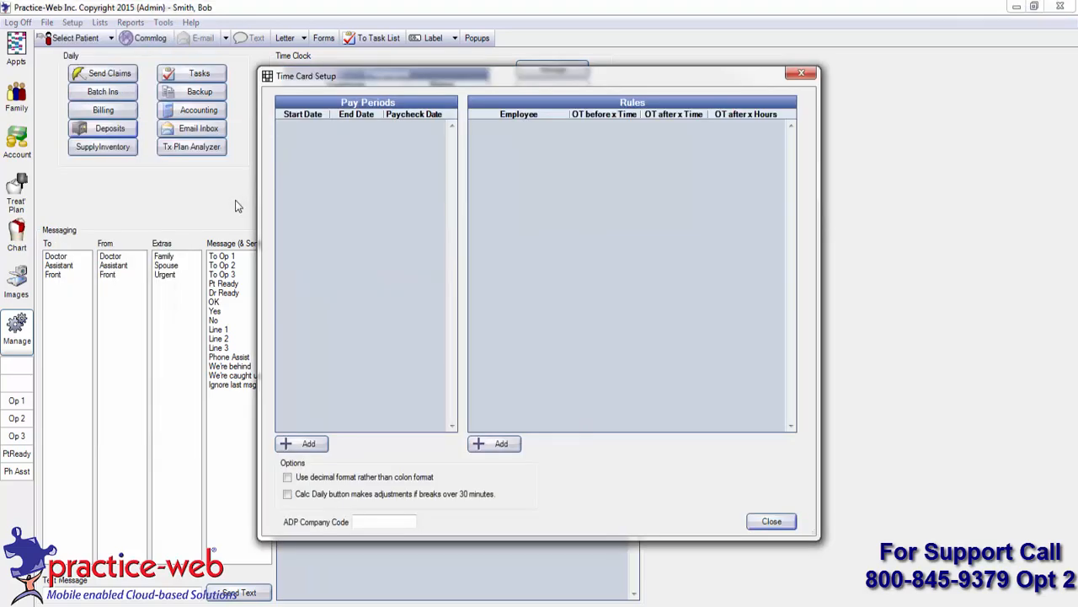
pyautogui.click(312, 449)
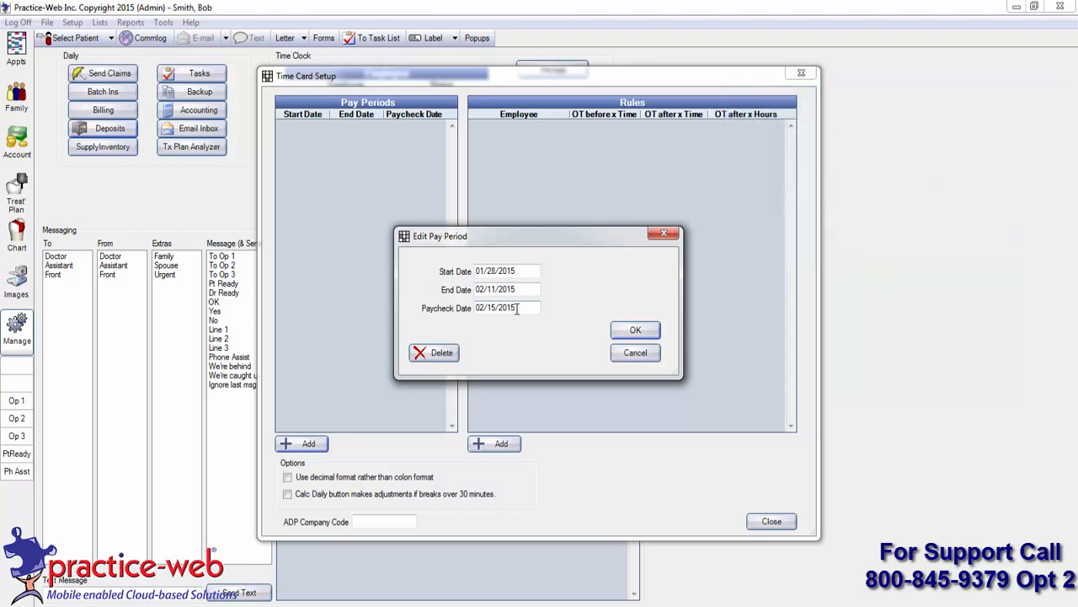
pyautogui.click(628, 333)
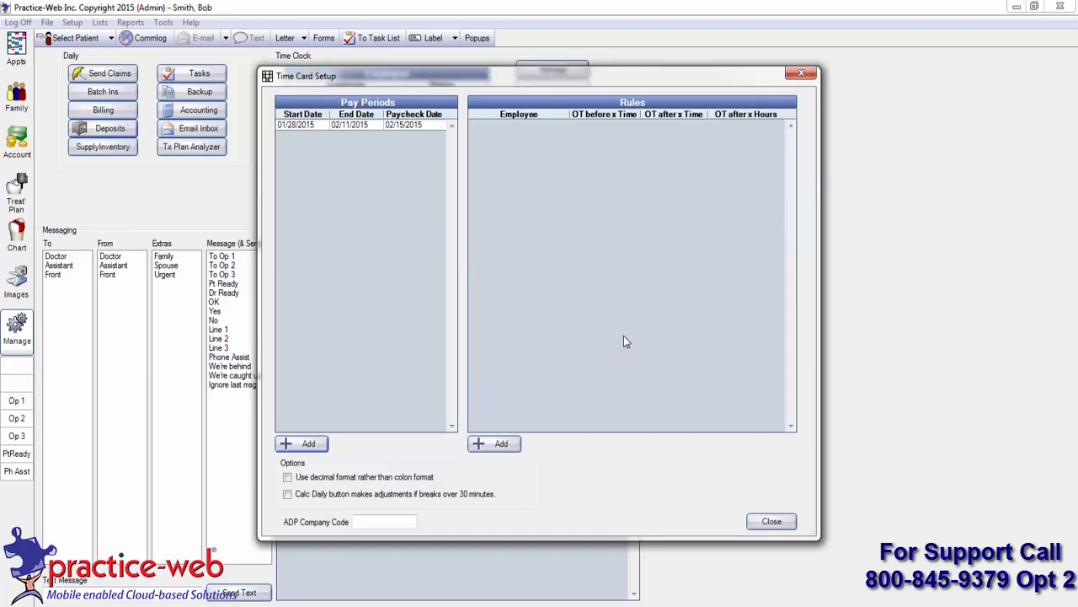
# Add a second pay period from 02/12/2015 to 02/26/2015 with paycheck date 03/02/2015, and close the time card setup.
pyautogui.click(308, 445)
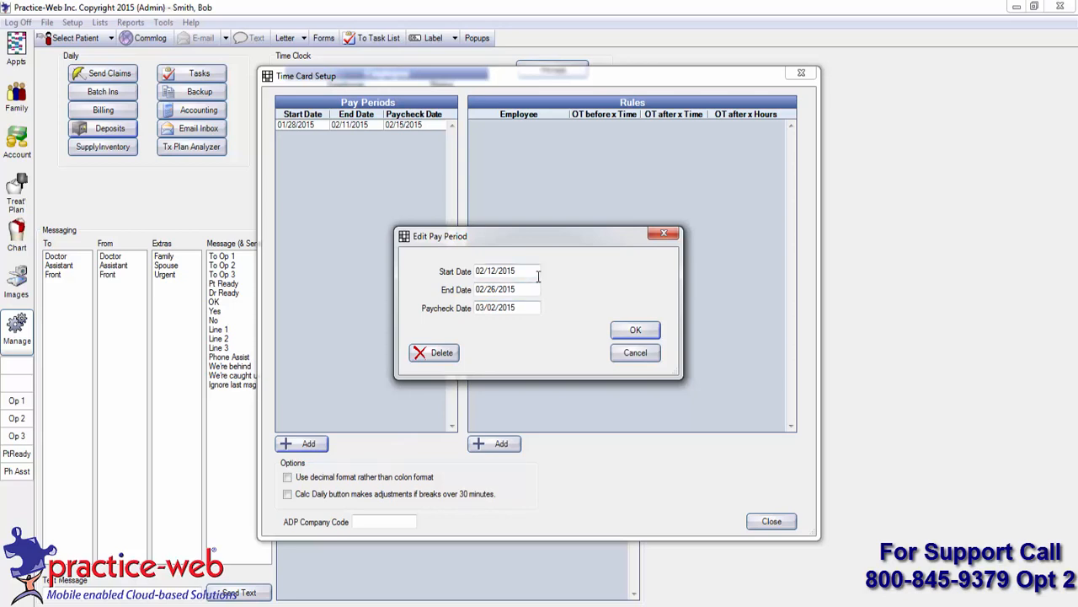
pyautogui.click(626, 332)
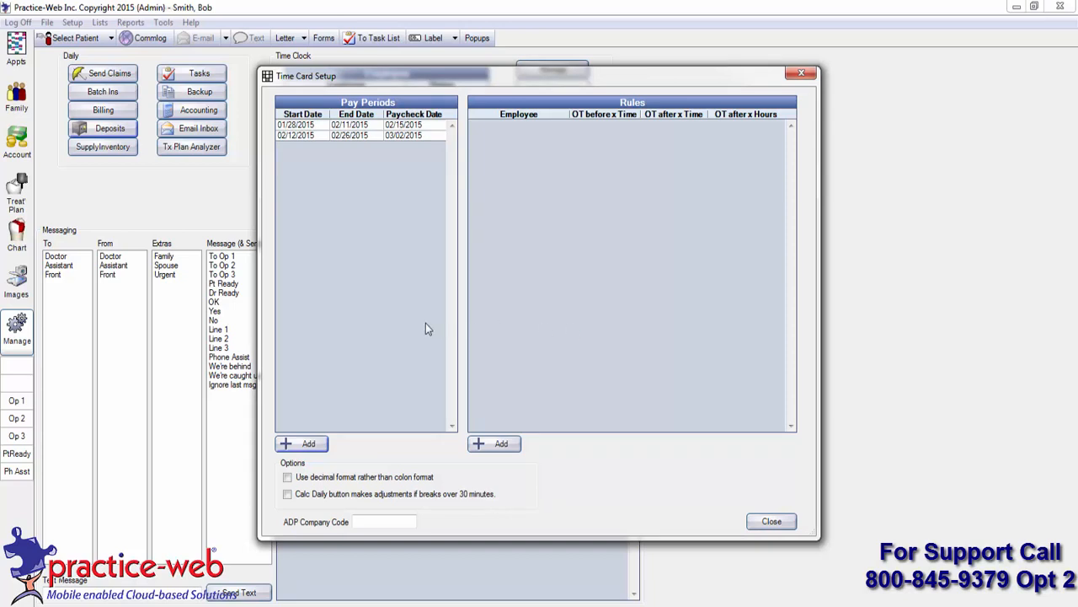
pyautogui.click(765, 523)
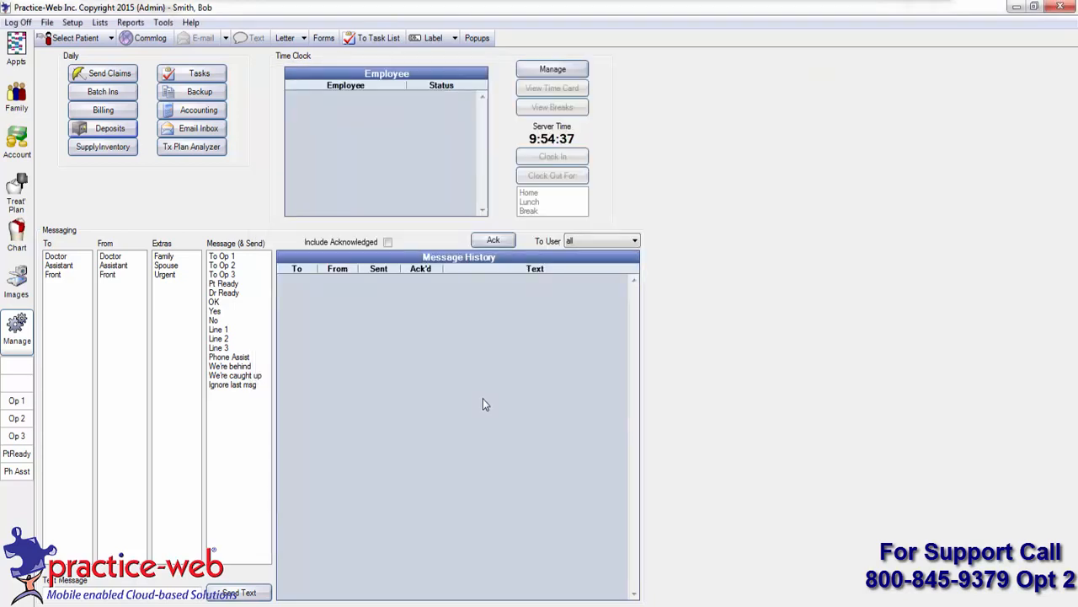
# Refresh the time clock's employee list and clock in the new employee.
pyautogui.click(17, 331)
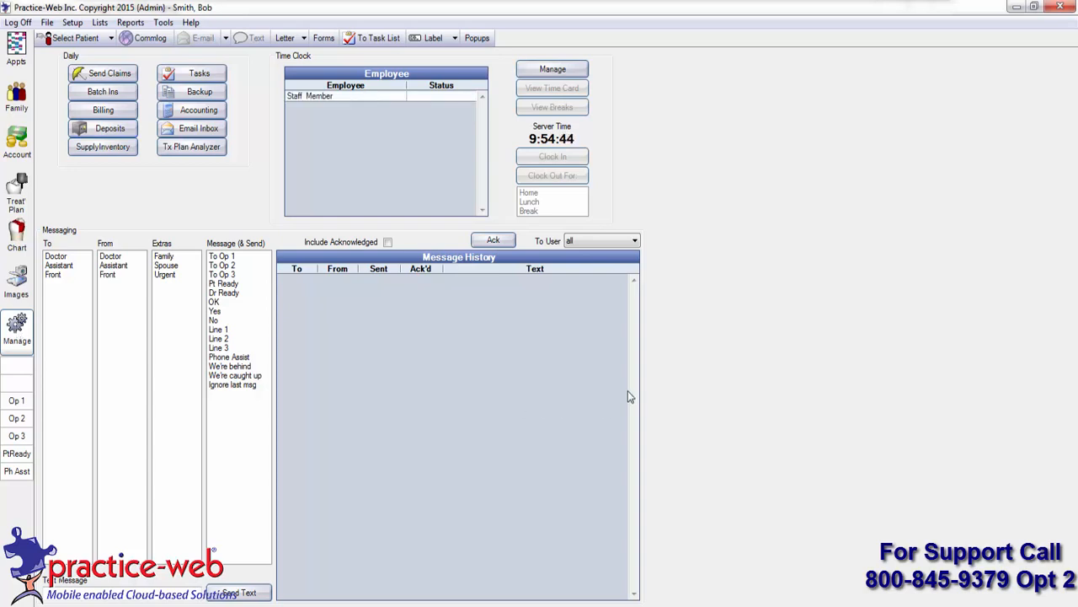
pyautogui.click(397, 101)
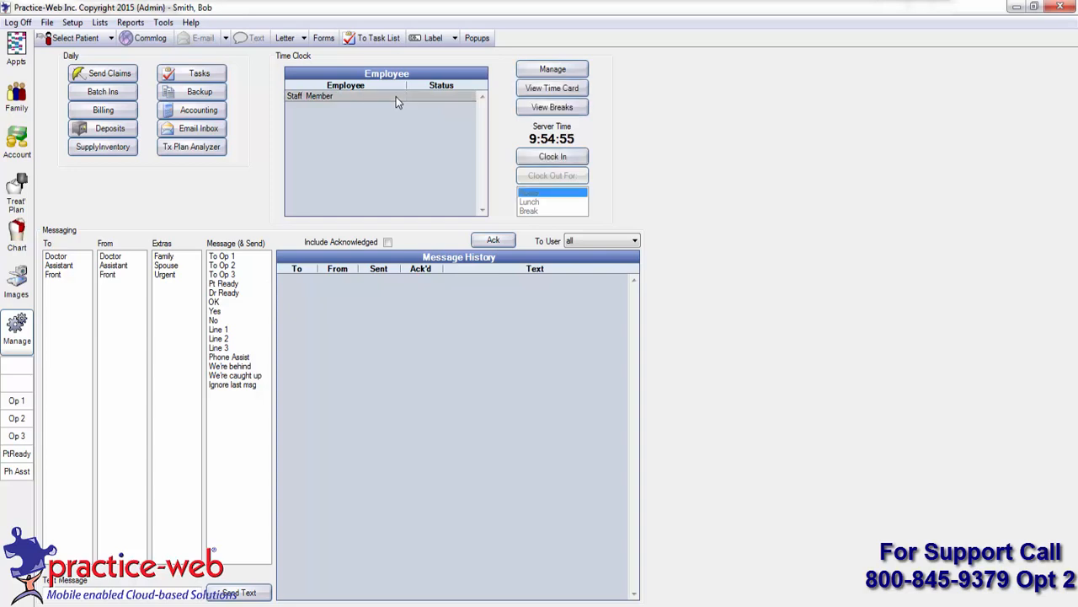
pyautogui.click(542, 160)
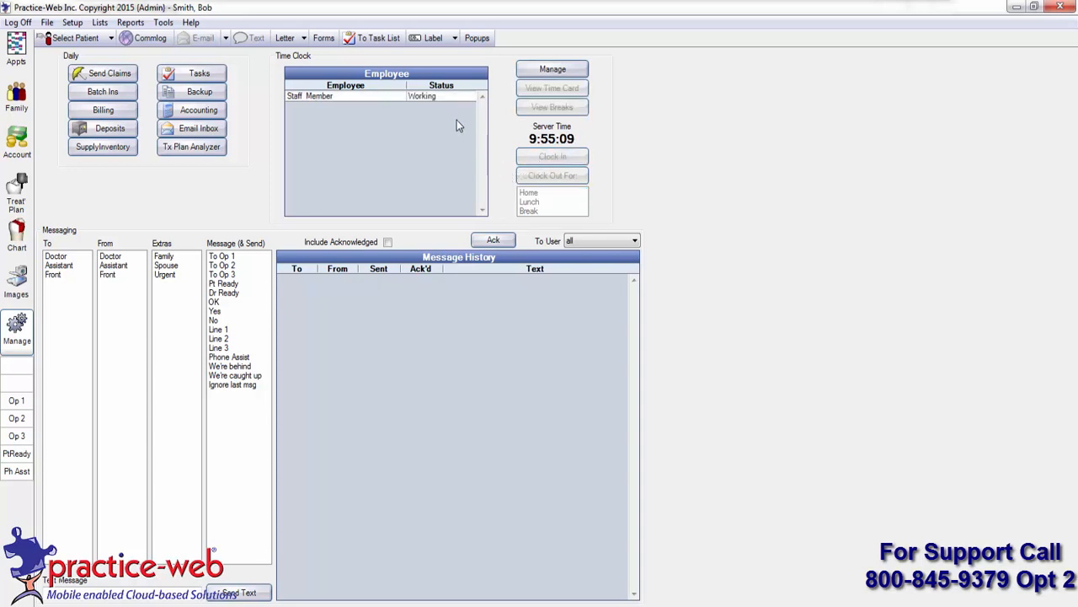
# Clock the working employee out for Lunch, and open the time card management.
pyautogui.click(410, 97)
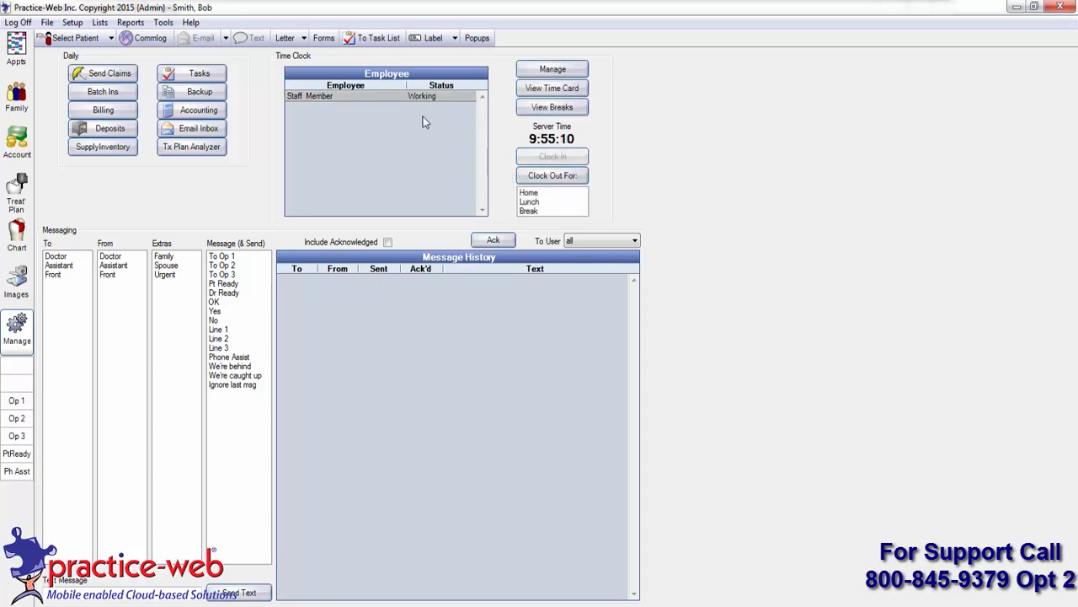
pyautogui.click(524, 203)
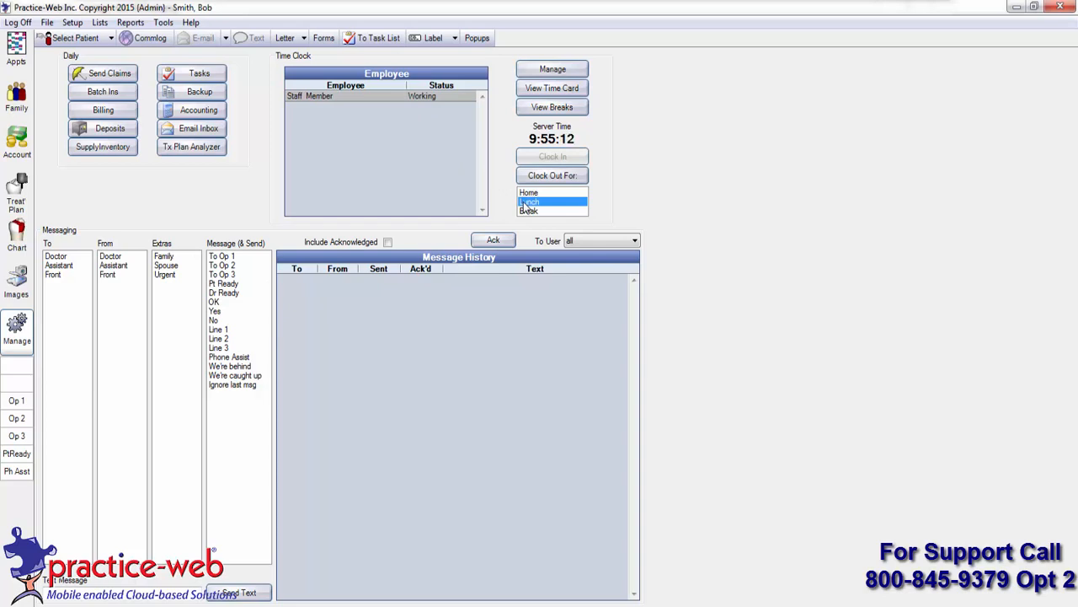
pyautogui.click(563, 178)
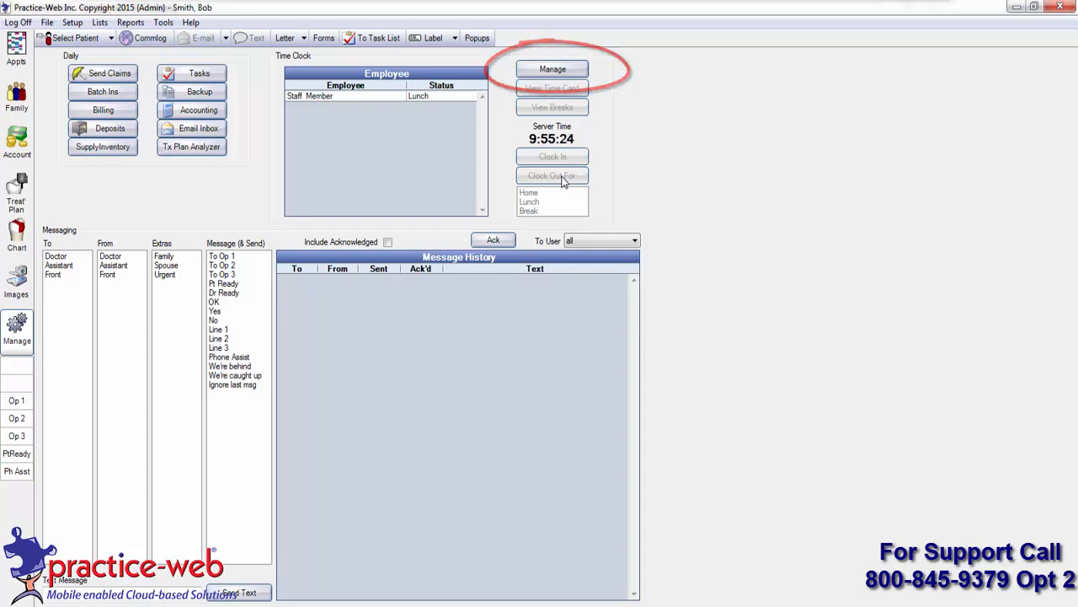
pyautogui.click(579, 72)
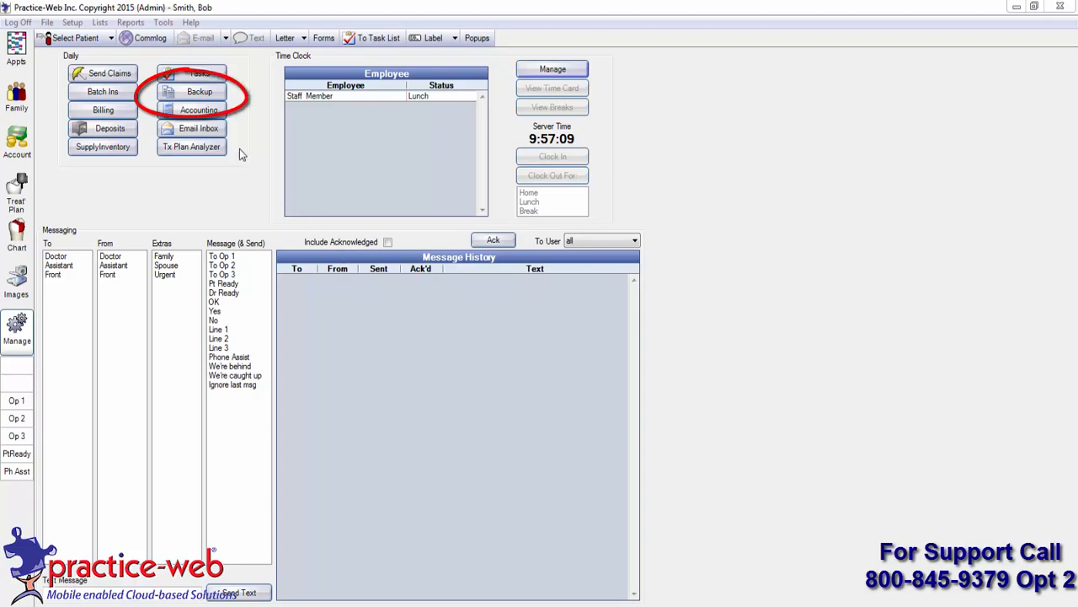
# Back up the database to K:\ with the image folder excluded, and close the completion message.
pyautogui.click(208, 92)
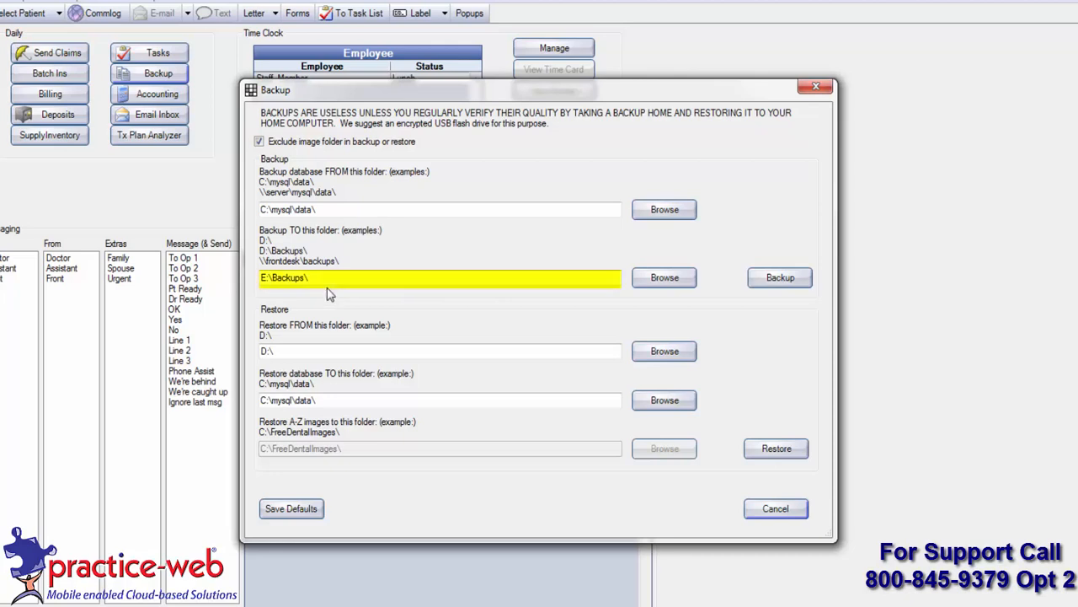
pyautogui.moveTo(313, 277); pyautogui.dragTo(239, 281)
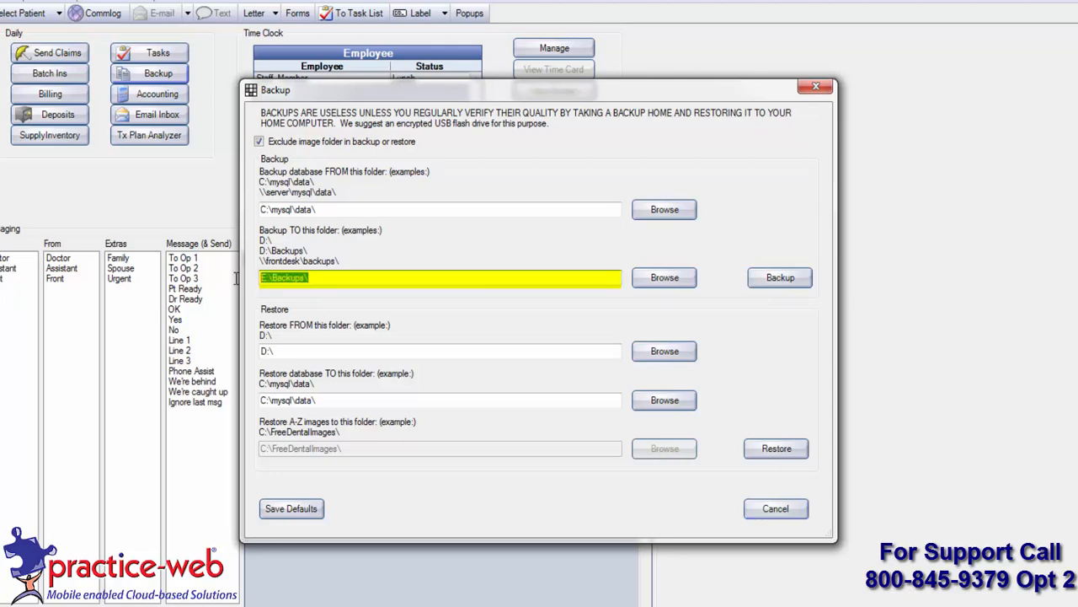
pyautogui.write('K:\\')
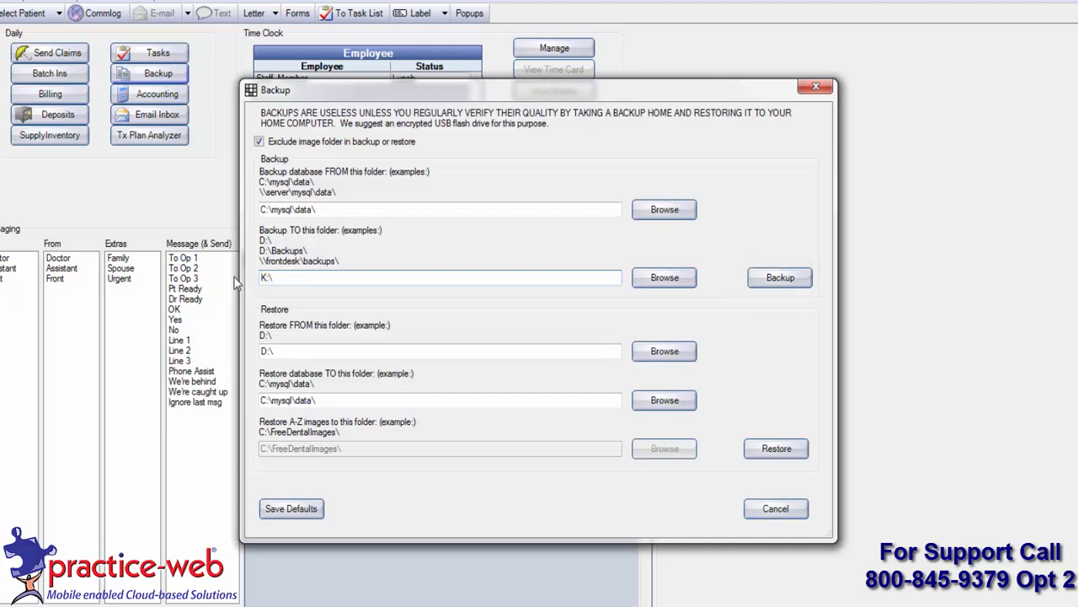
pyautogui.click(762, 280)
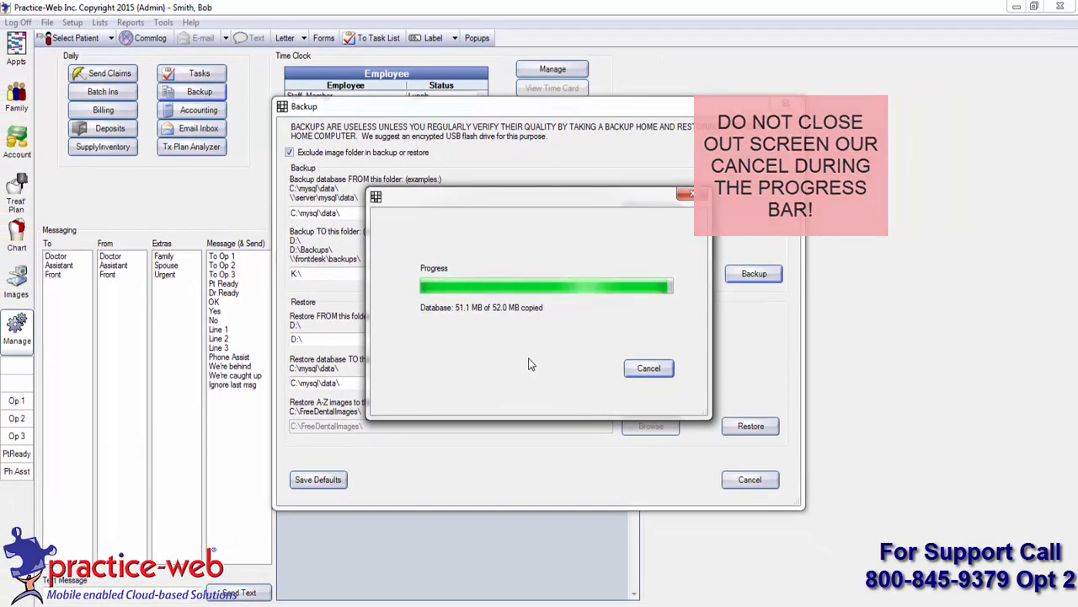
pyautogui.click(530, 358)
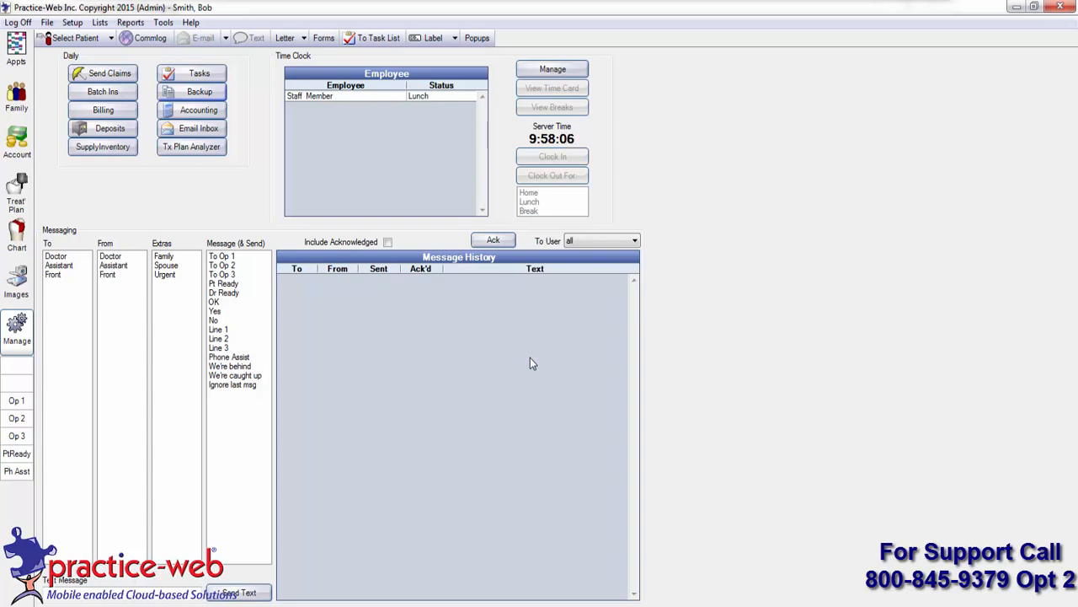
# Restore the database from the backup in K:\ to C:\mysql\data\, and close the completion message.
pyautogui.click(202, 93)
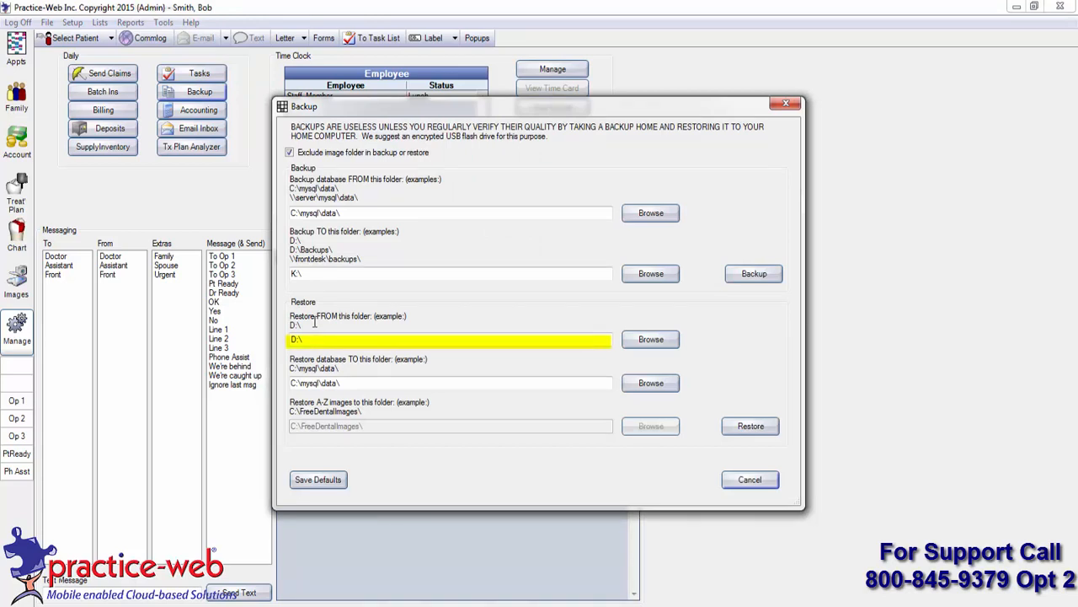
pyautogui.moveTo(314, 340); pyautogui.dragTo(273, 340)
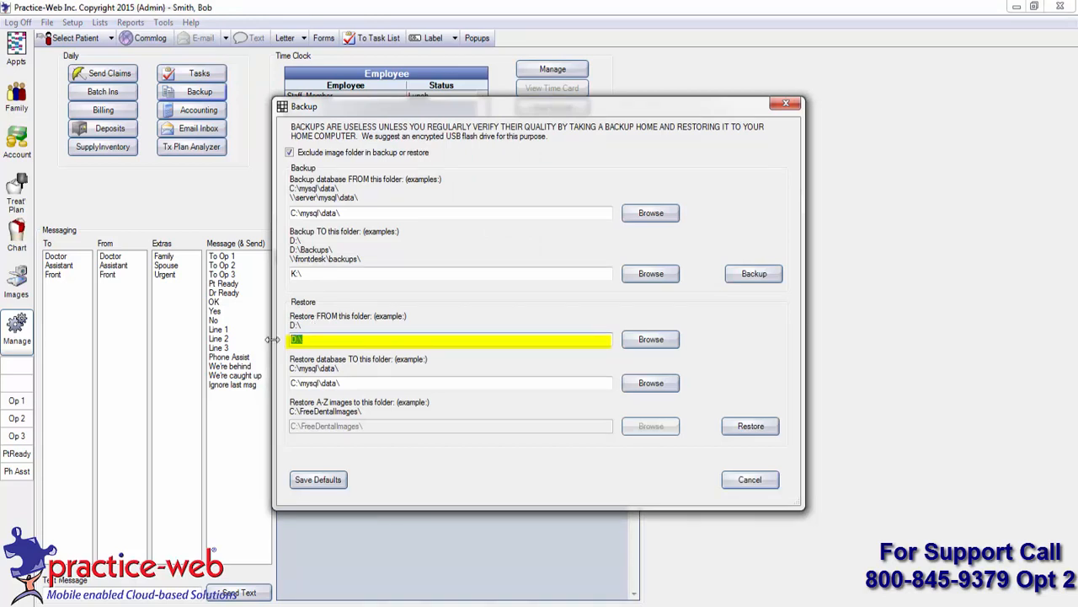
pyautogui.write('K:\\')
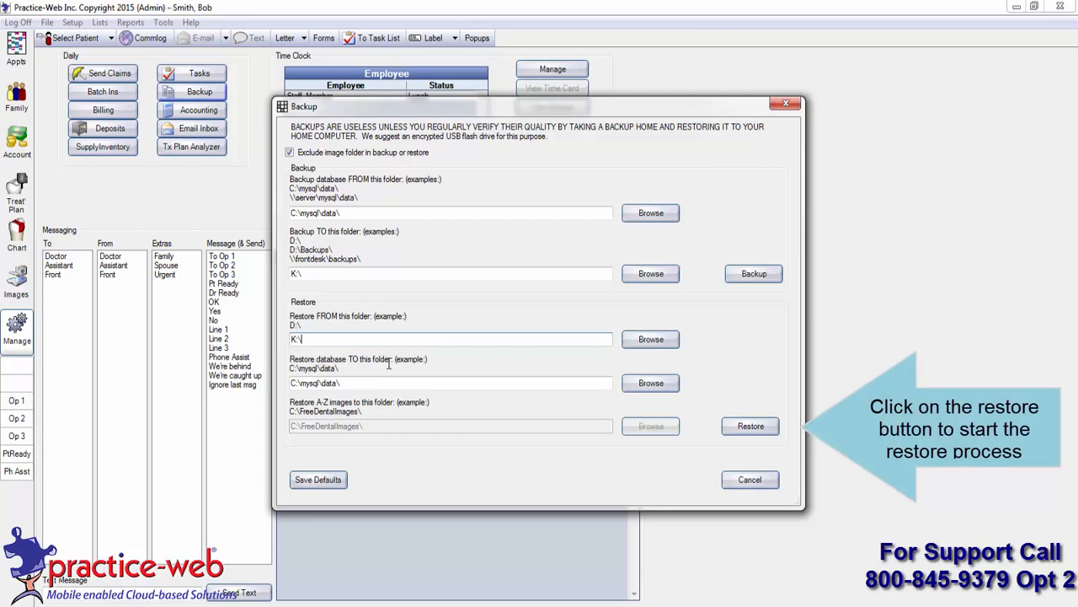
pyautogui.click(739, 430)
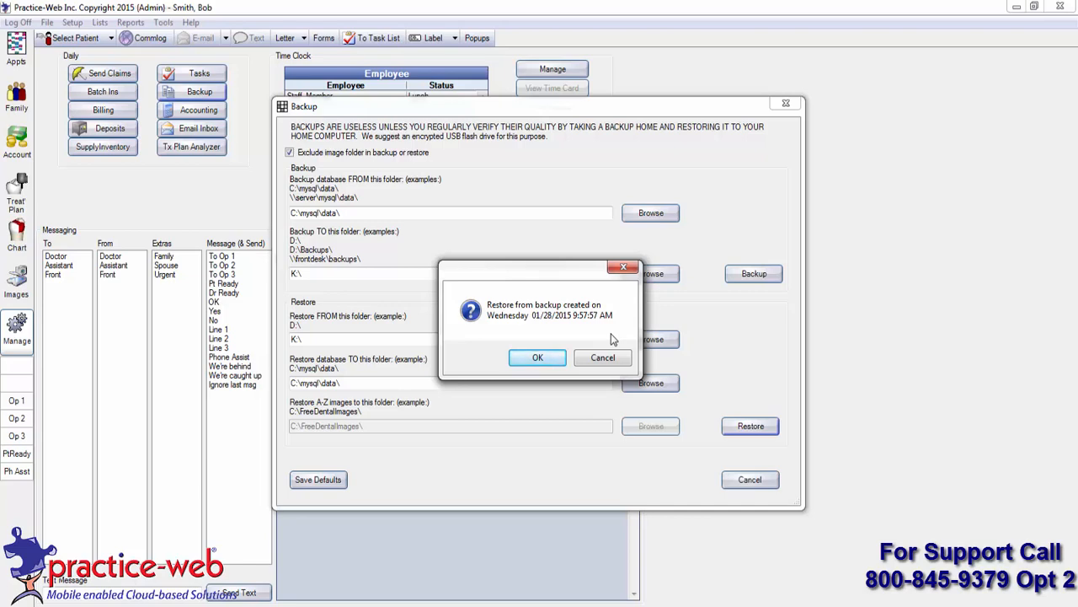
pyautogui.click(537, 357)
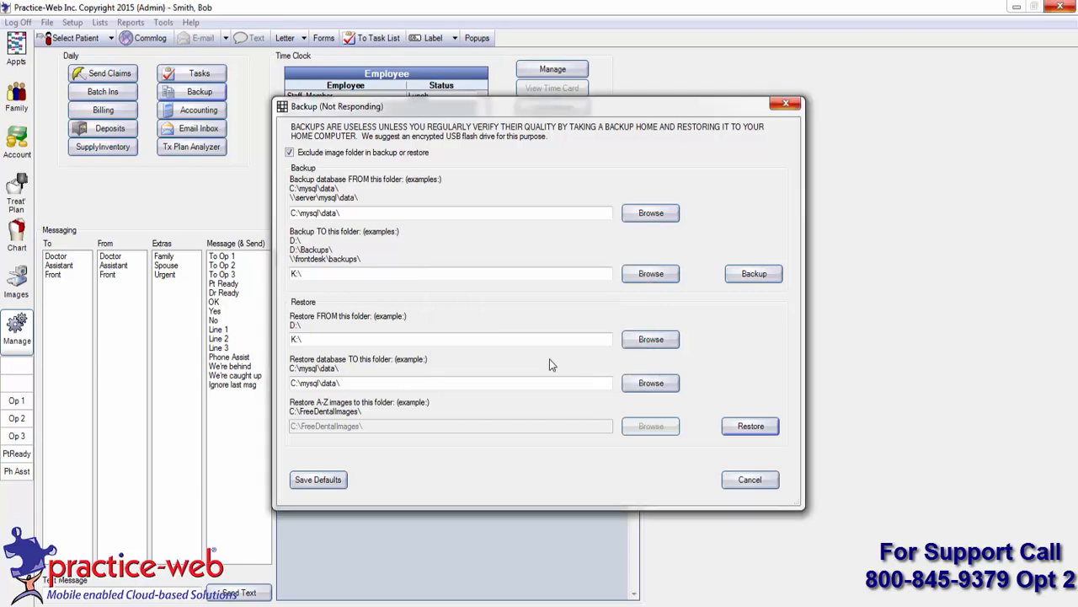
pyautogui.click(549, 359)
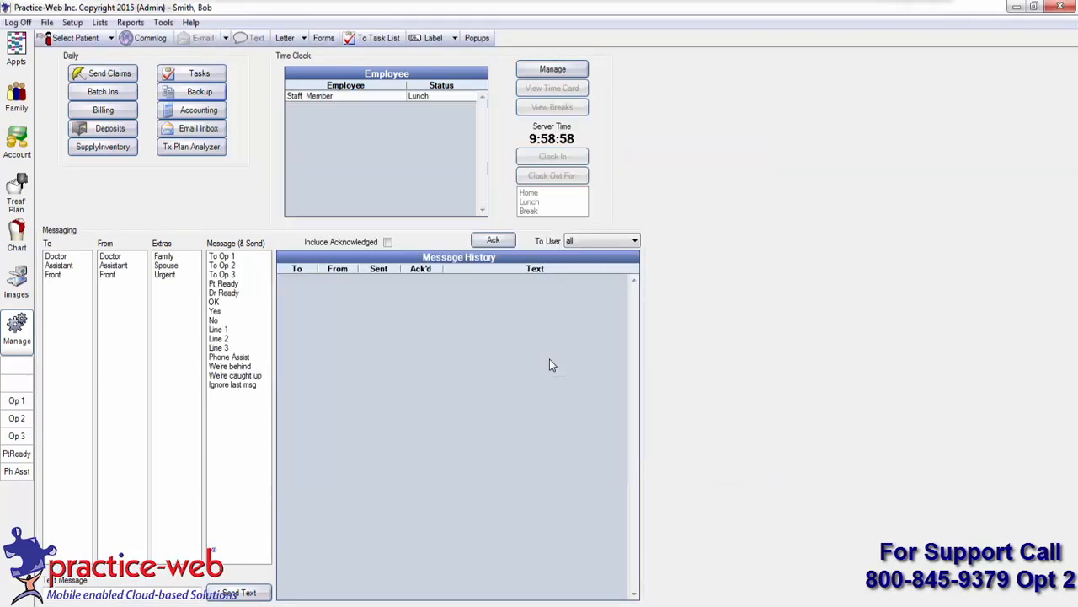